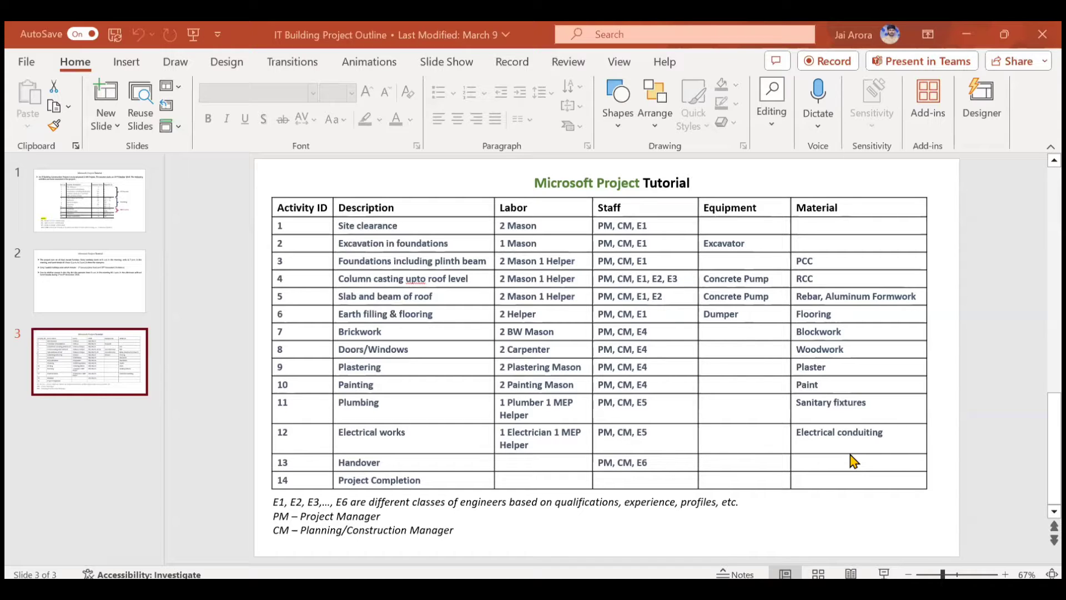
- Switch to the IT Building Project MSP schedule in Microsoft Project and add a Type column after Task Calendar
key(alt+Tab)
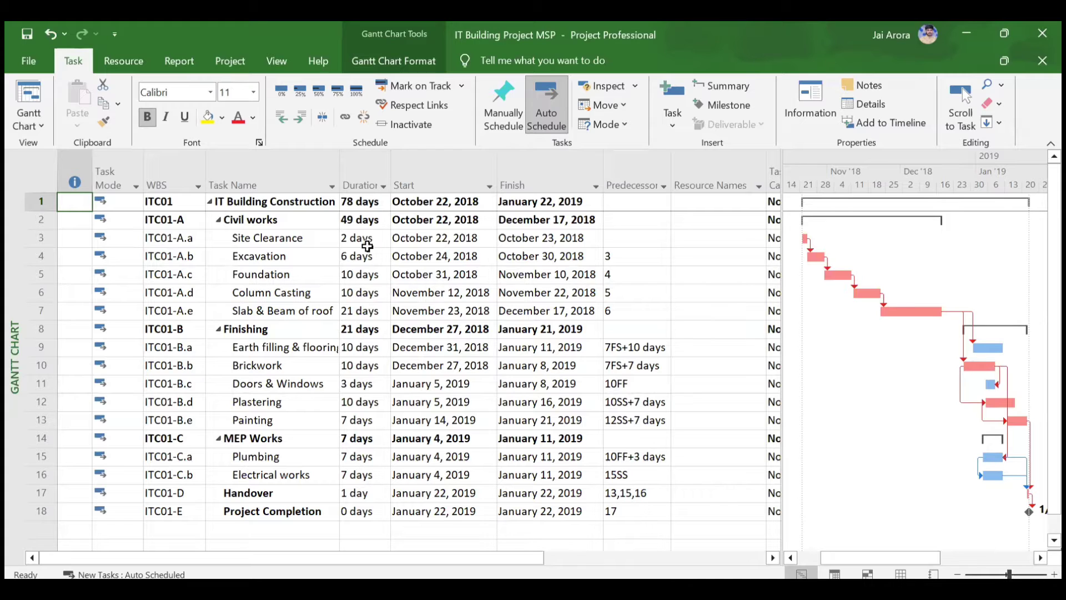
scroll(368, 246, right, 5)
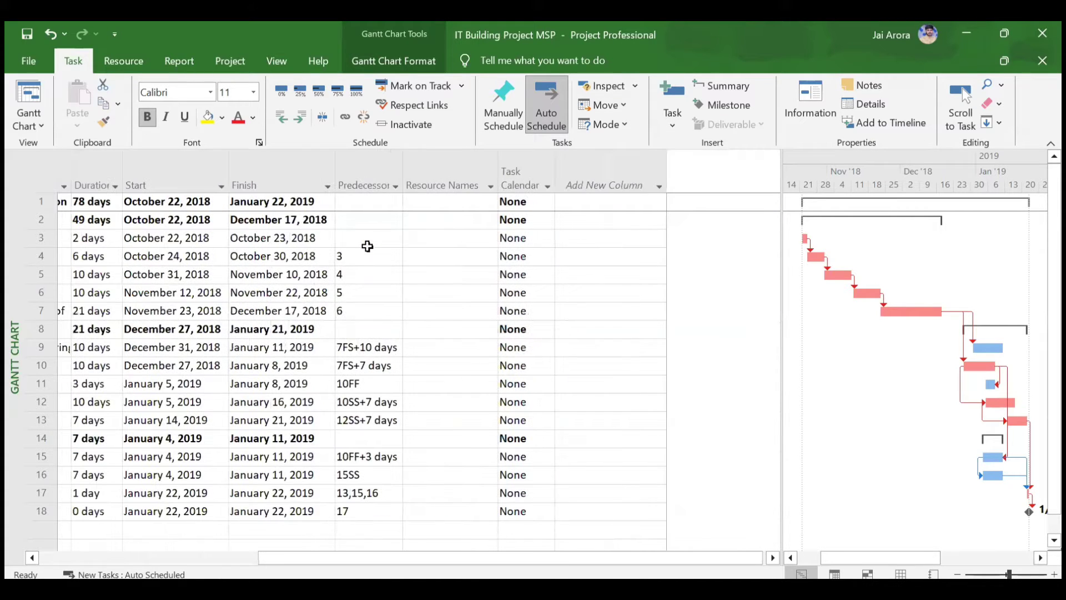
click(626, 180)
text(Type)
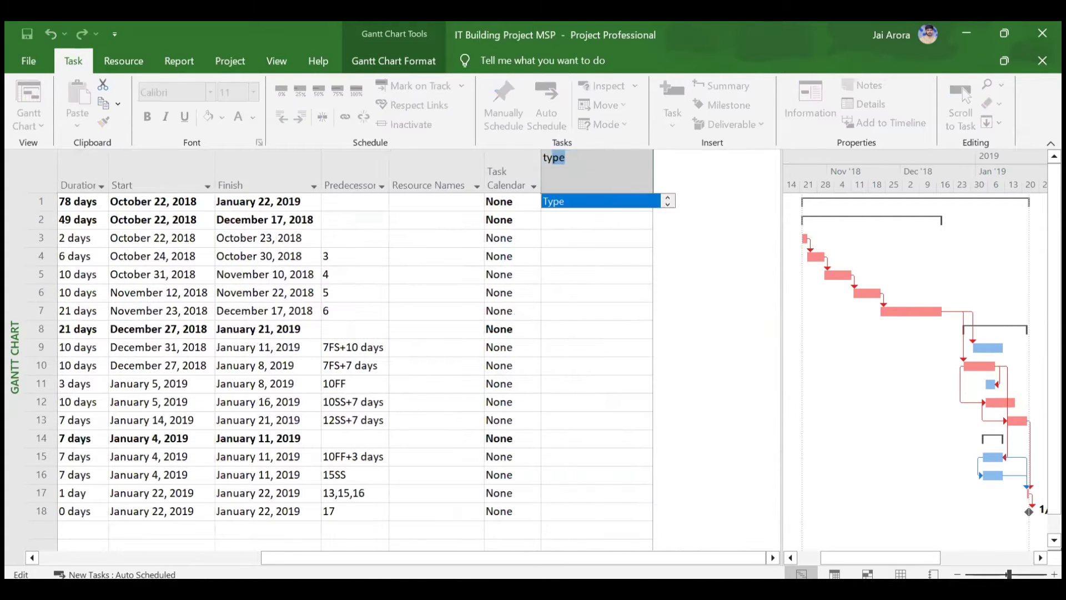
key(Return)
key(Return)
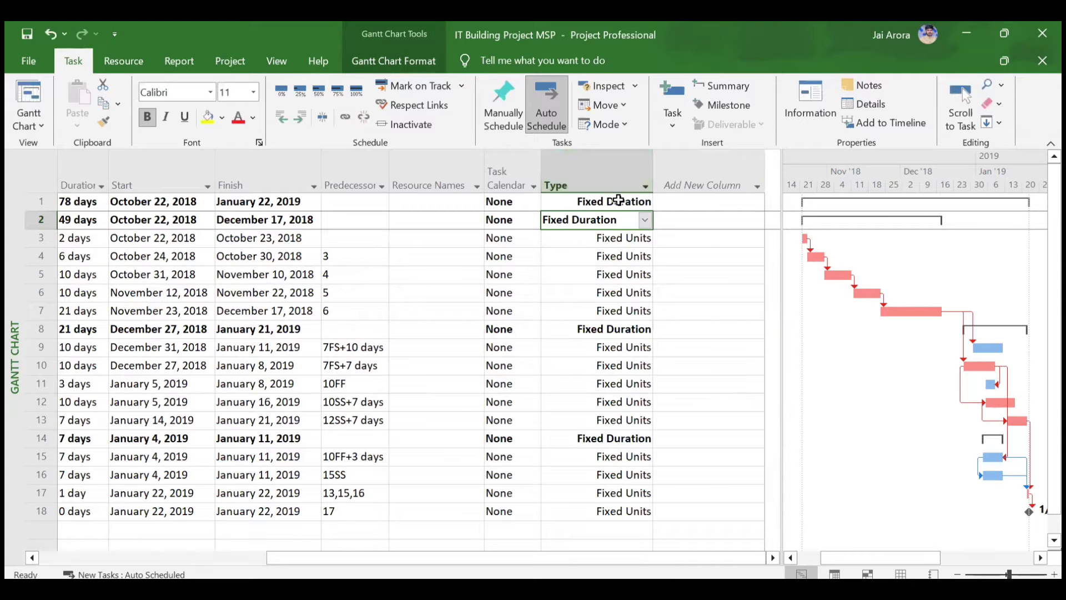
- Set the Site Clearance task type to Fixed Duration and fill it down through Project Completion in row 18
click(630, 238)
click(645, 238)
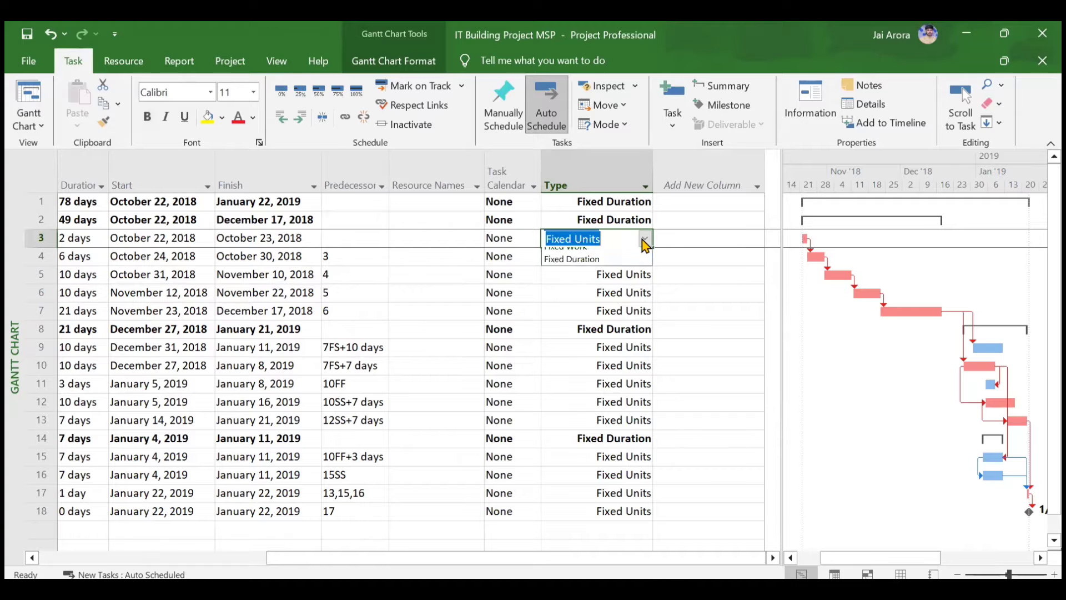
click(607, 279)
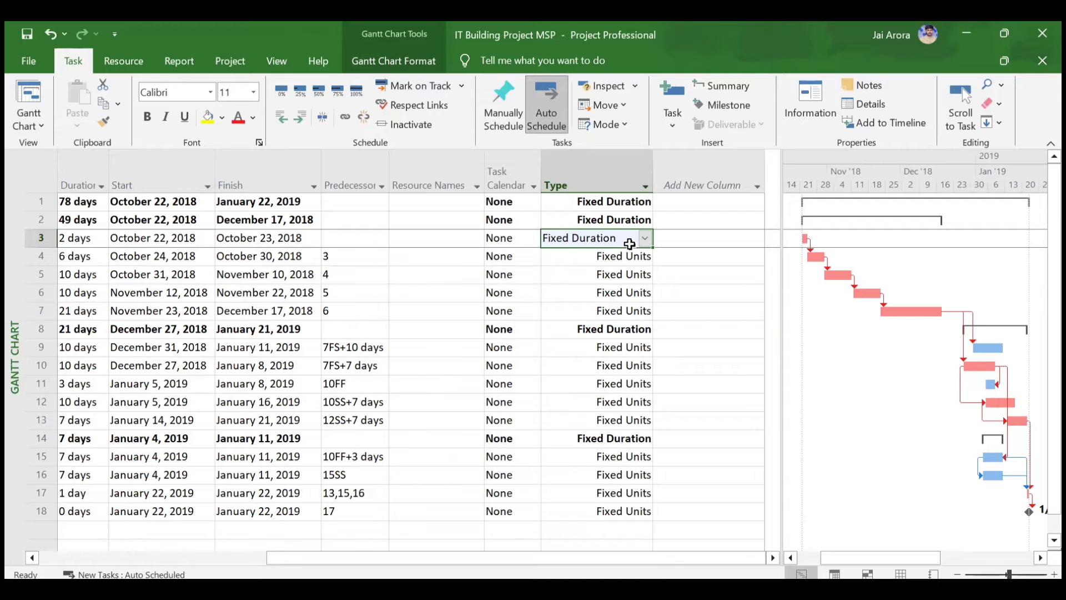
shift+click(603, 516)
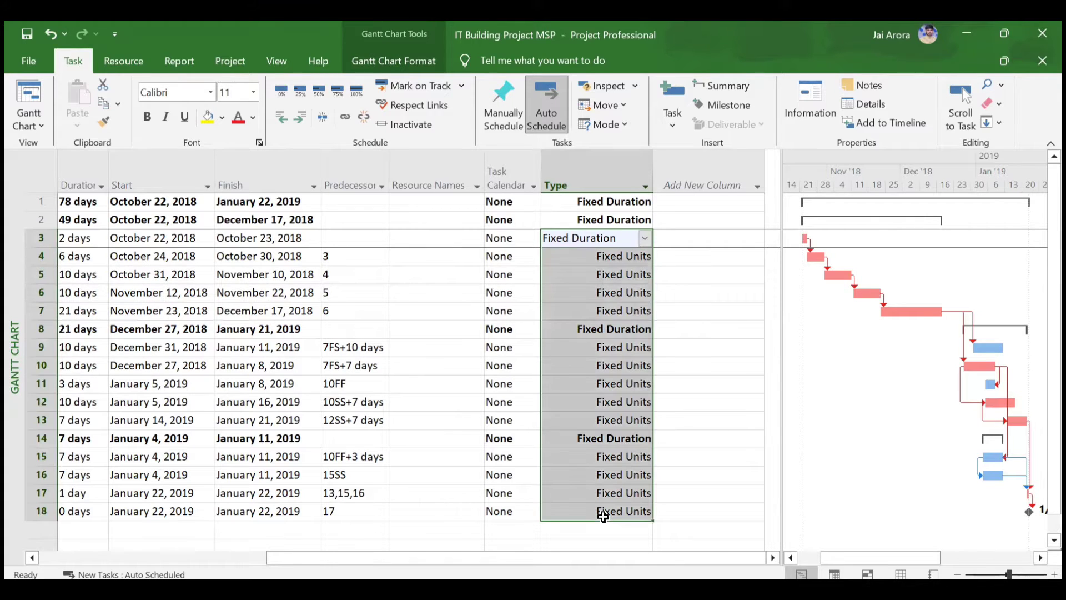
right_click(603, 517)
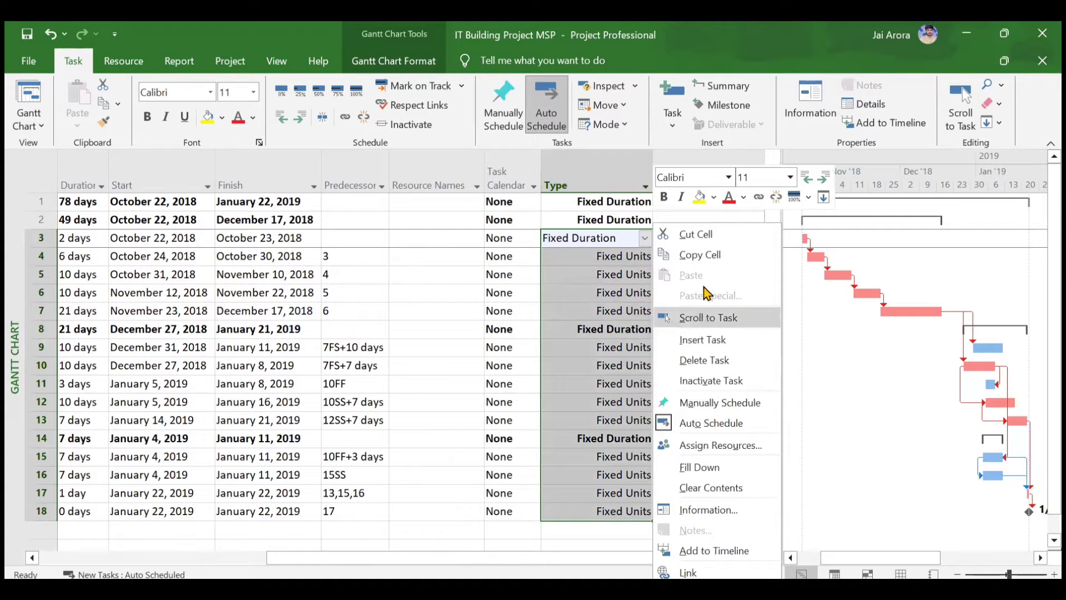
click(712, 470)
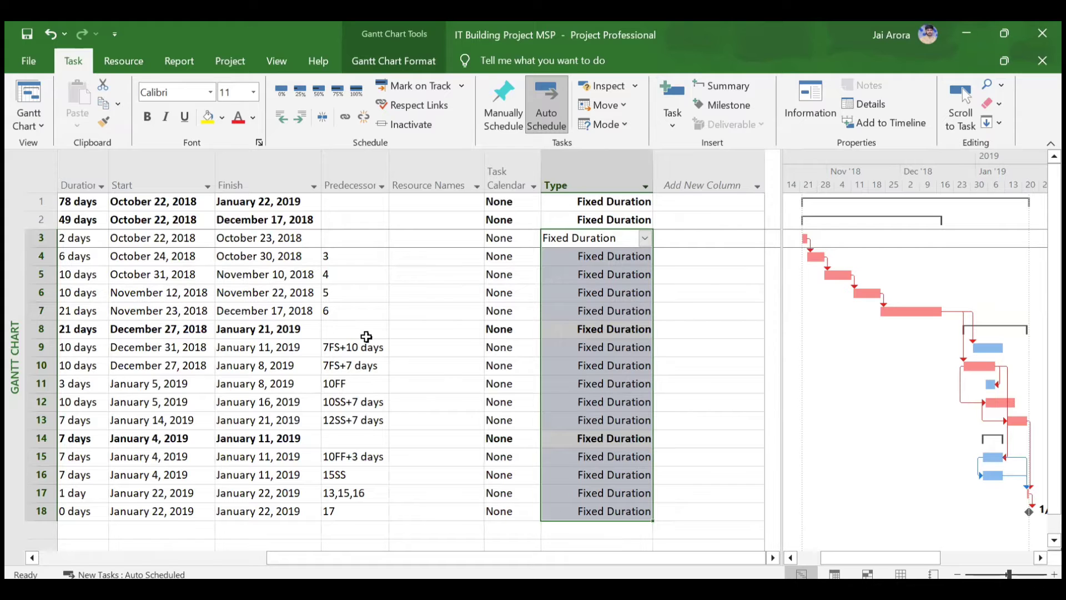
- Show the task details form and step through the tasks down to Column Casting to check their Effort driven setting
click(647, 277)
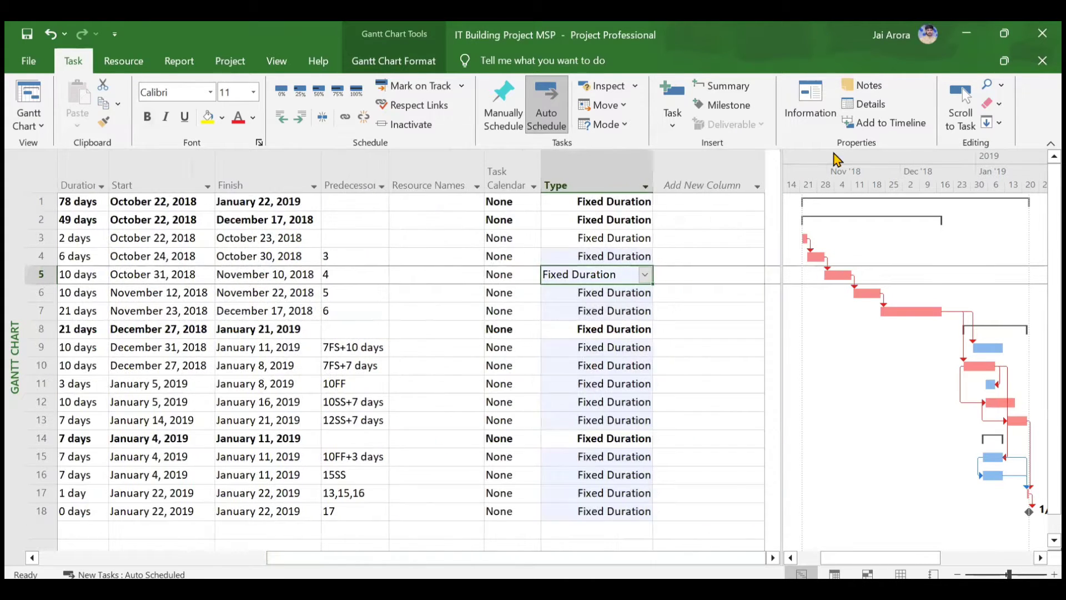
click(864, 105)
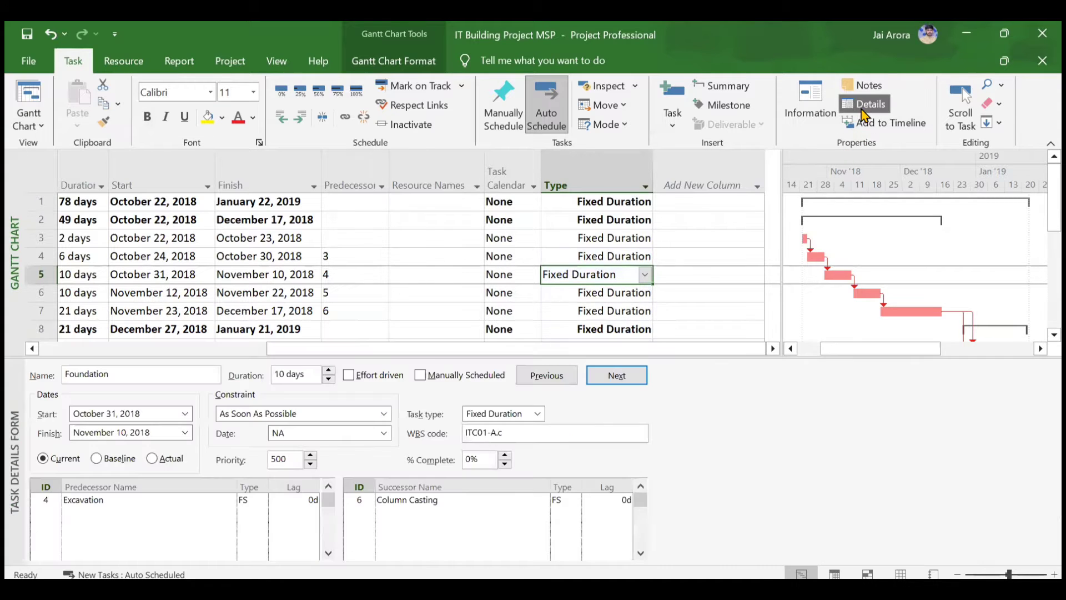
click(608, 209)
key(Down)
key(Down)
key(Down)
key(Down)
key(Down)
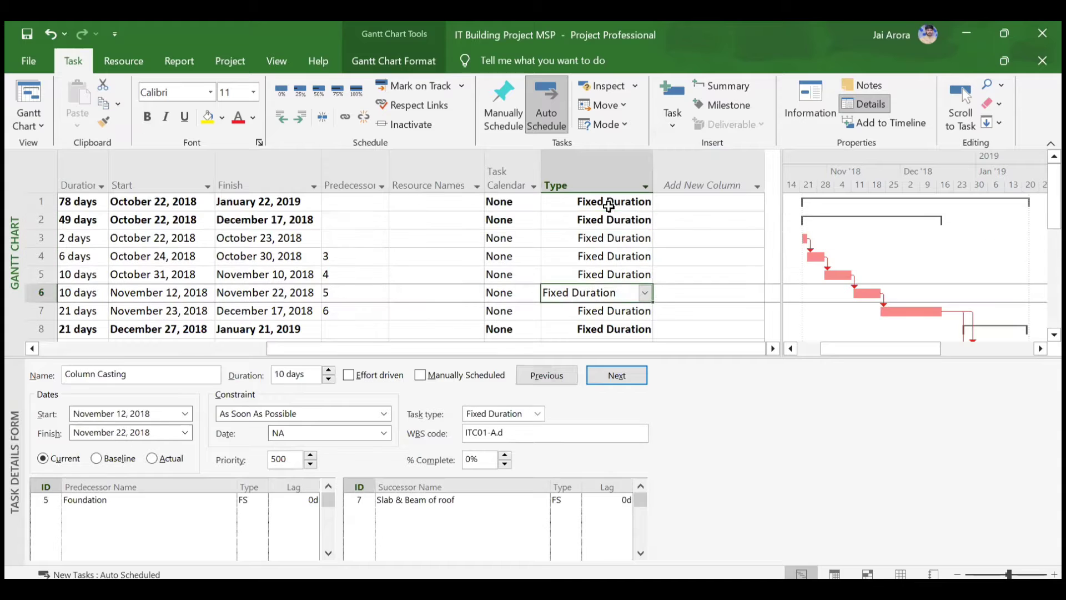
- Add an Effort Driven column after Type, check its values for all tasks, and hide the task details form
click(735, 176)
text(effort Driven)
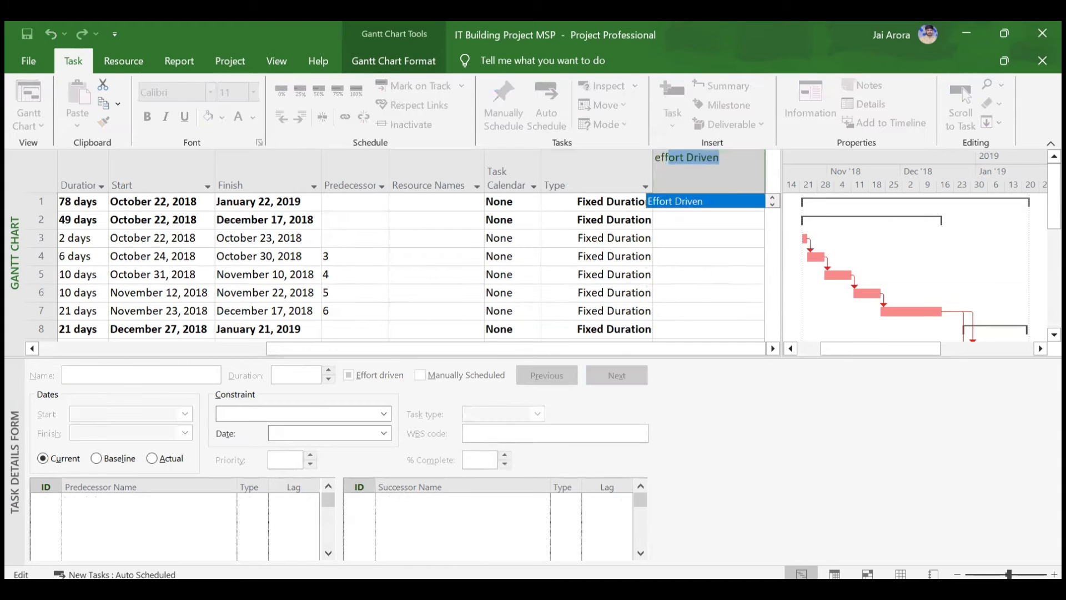
key(Return)
scroll(677, 261, down, 1)
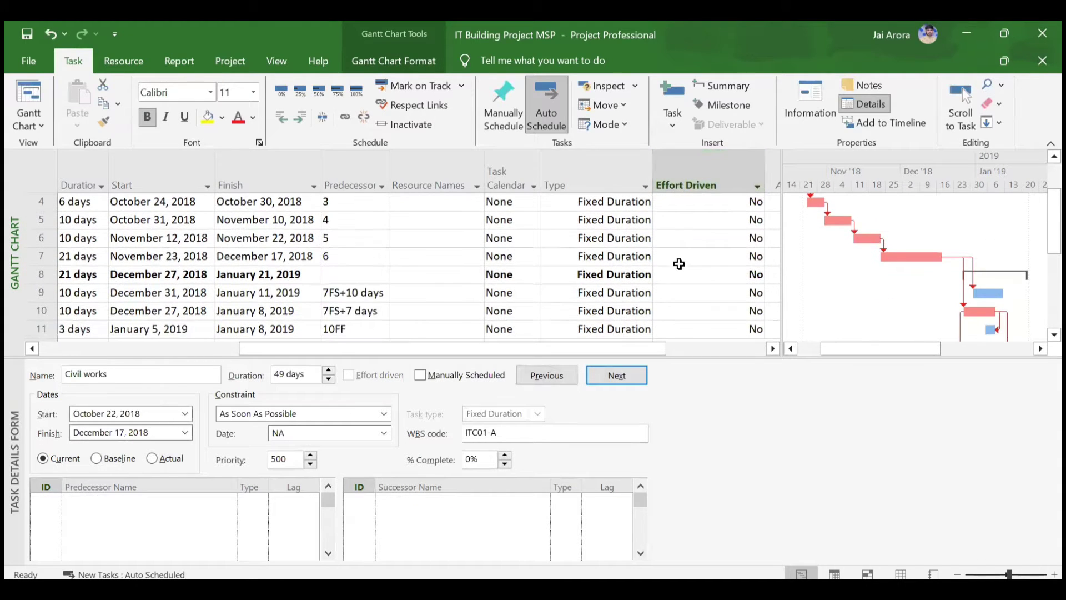
scroll(691, 253, down, 3)
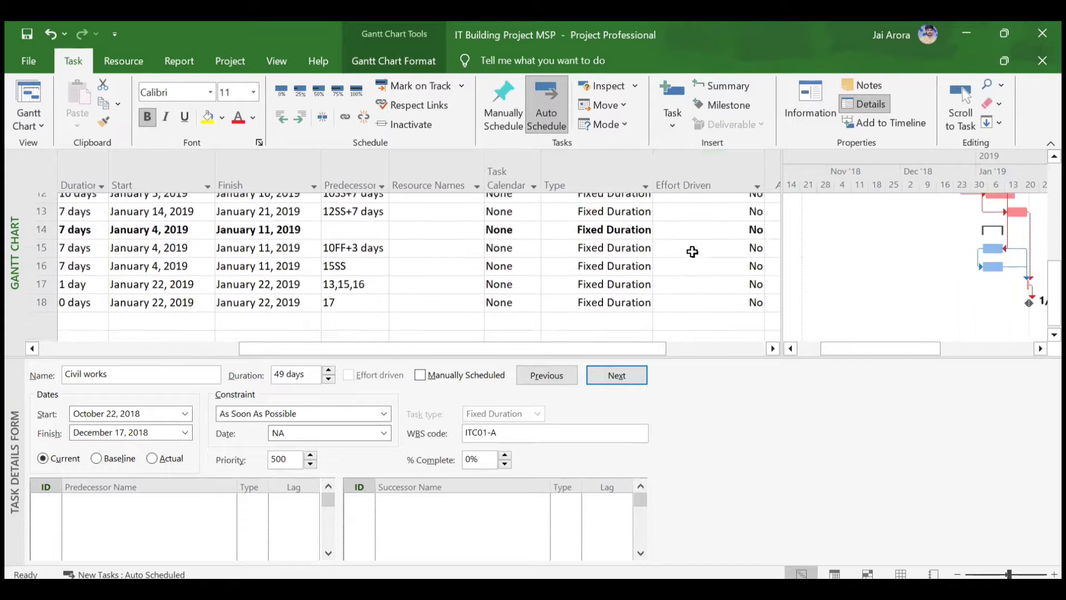
scroll(691, 251, up, 4)
scroll(691, 252, left, 3)
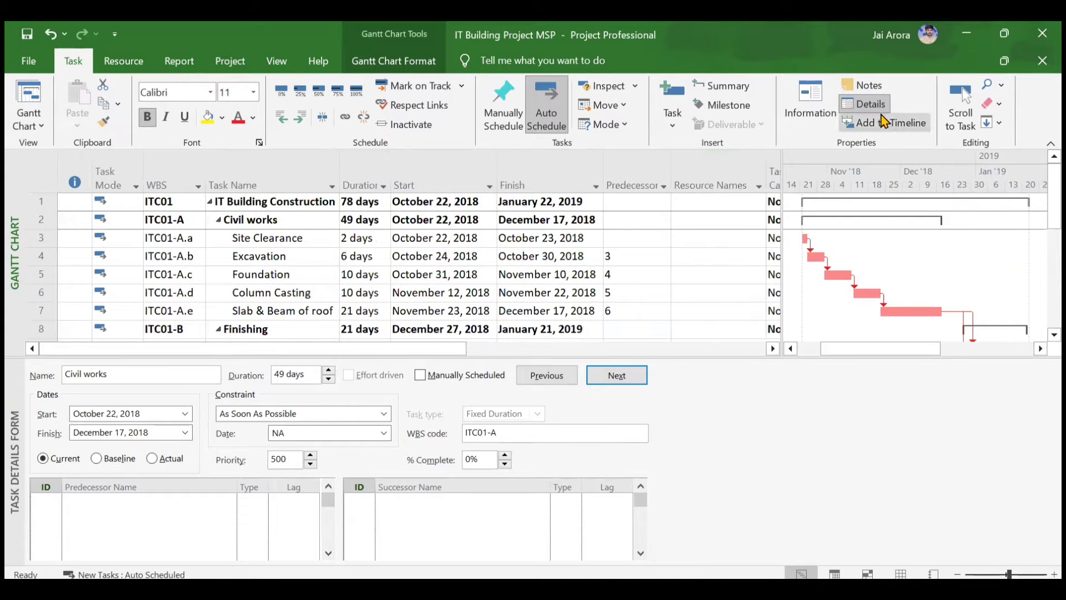
click(864, 104)
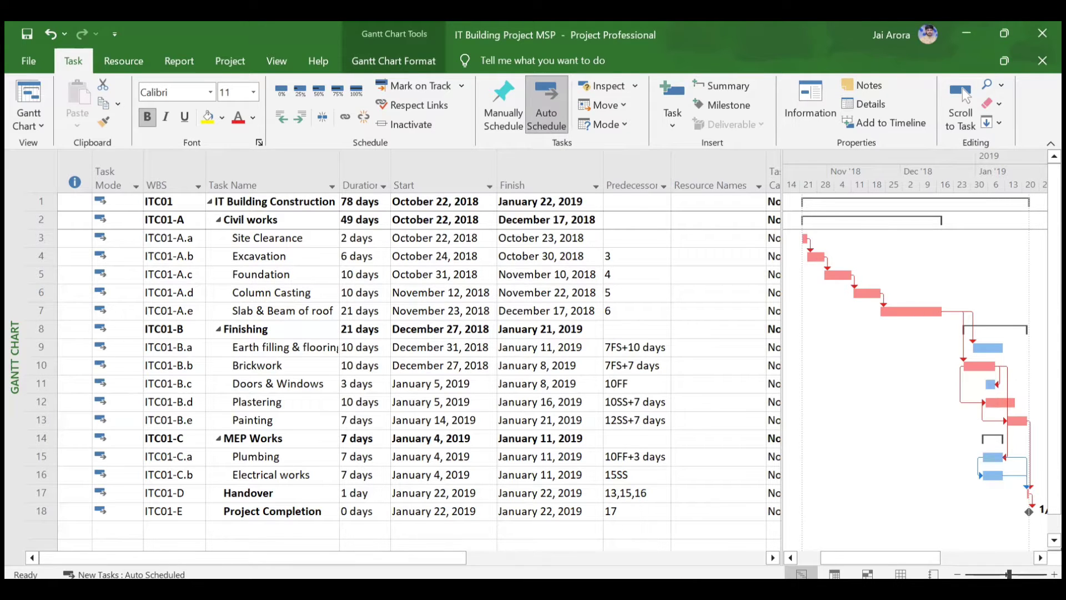
- Consult the labor, staff, equipment and material table in the PowerPoint project outline and return to the Project schedule
key(alt+Tab)
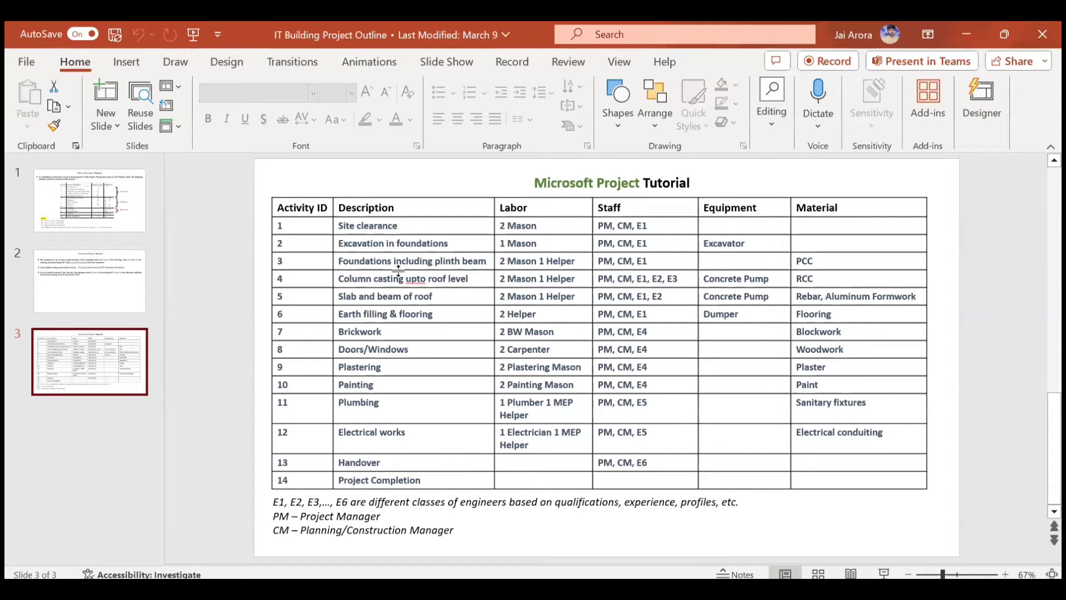
click(976, 31)
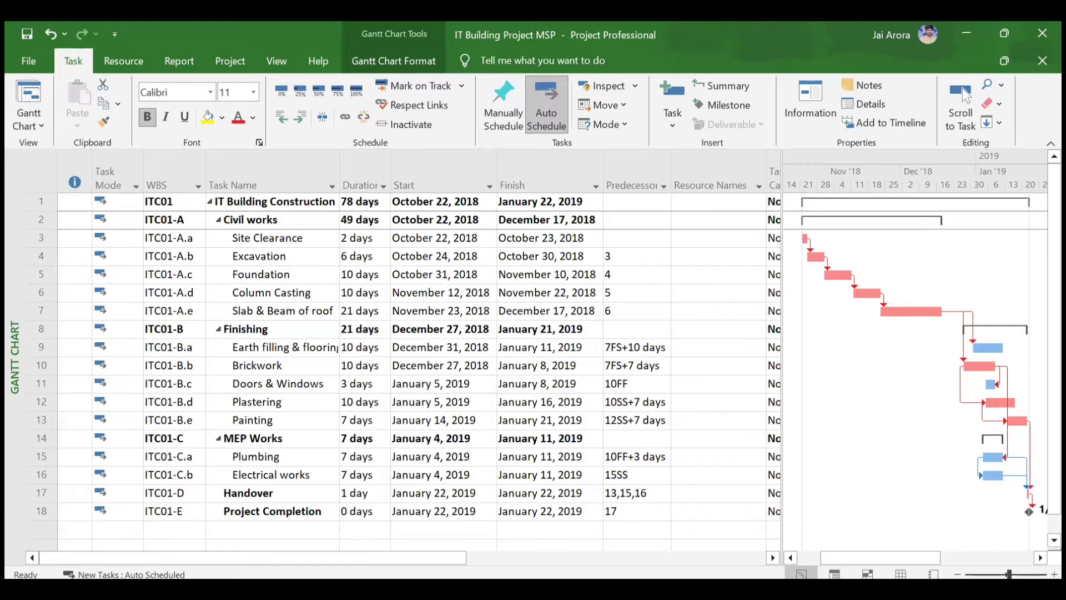
key(alt+Tab)
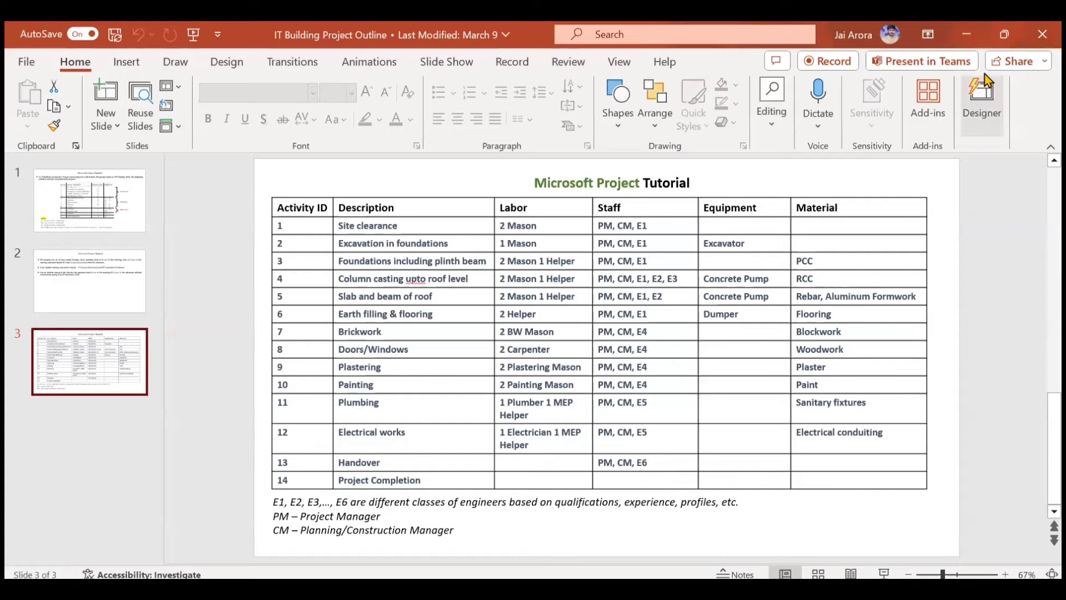
click(967, 34)
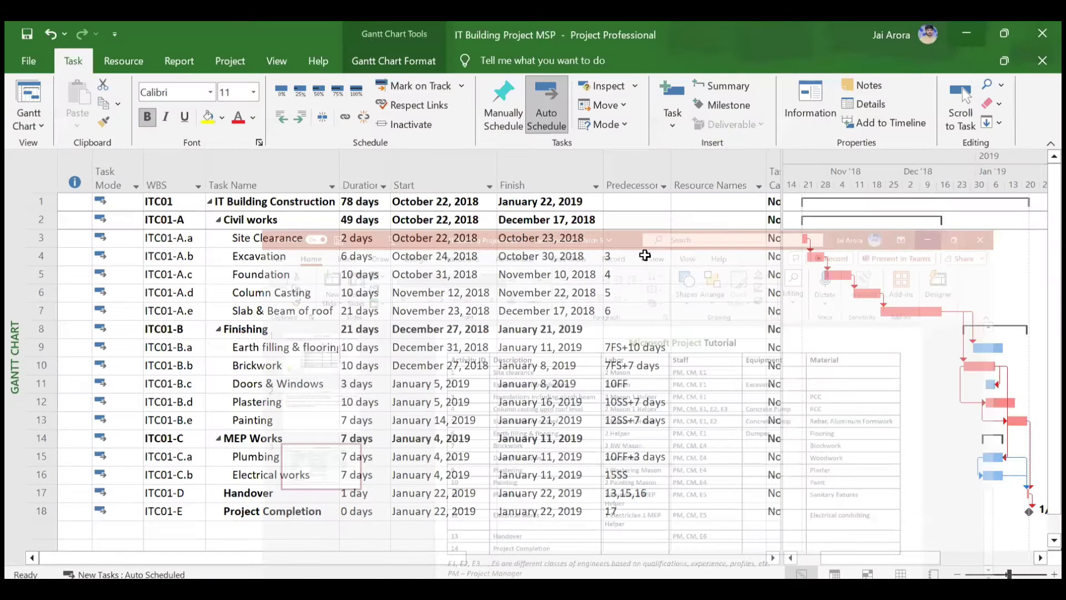
scroll(400, 200, right, 1)
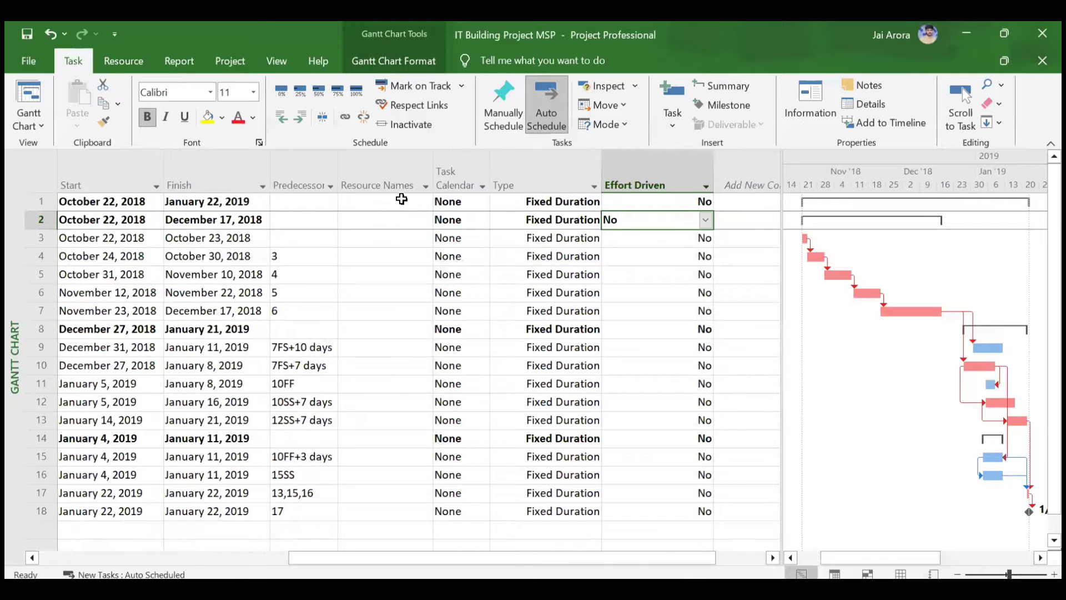
scroll(401, 199, left, 5)
scroll(417, 232, left, 1)
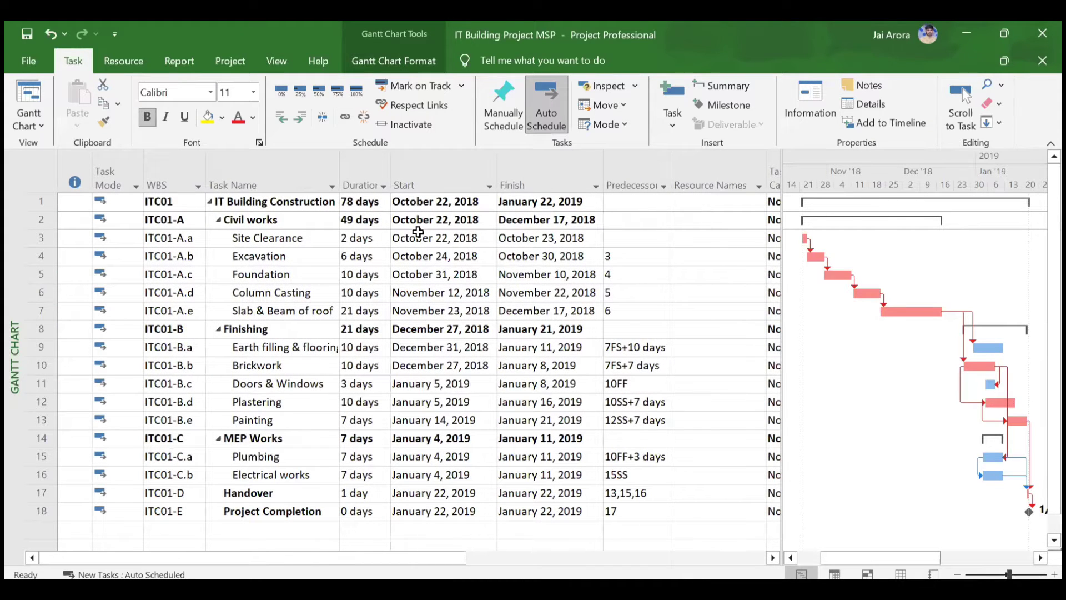
- Hide the Resource Names column in the task table
click(742, 170)
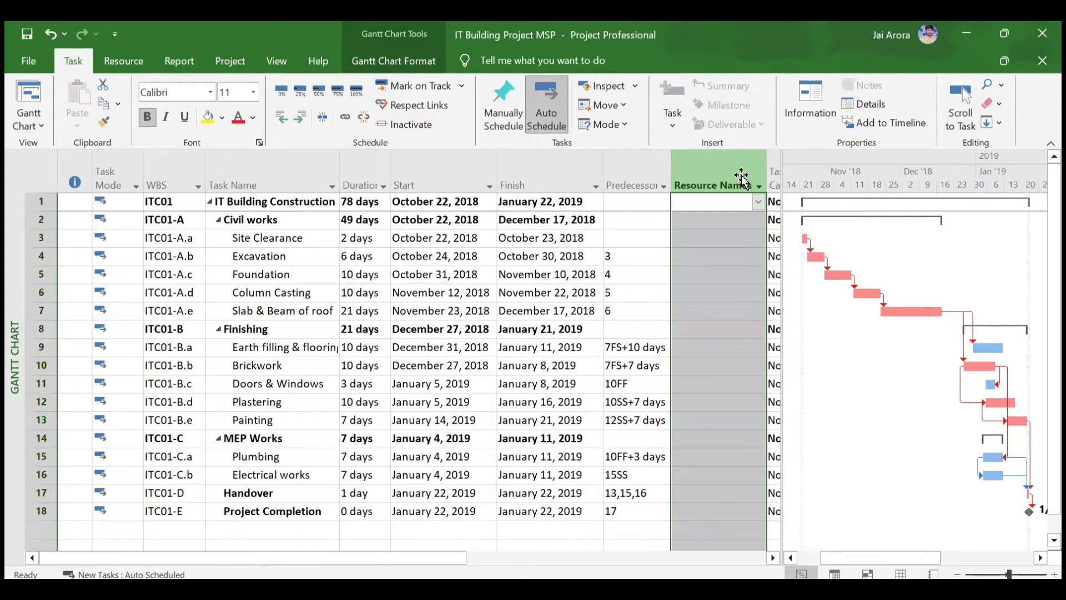
right_click(742, 180)
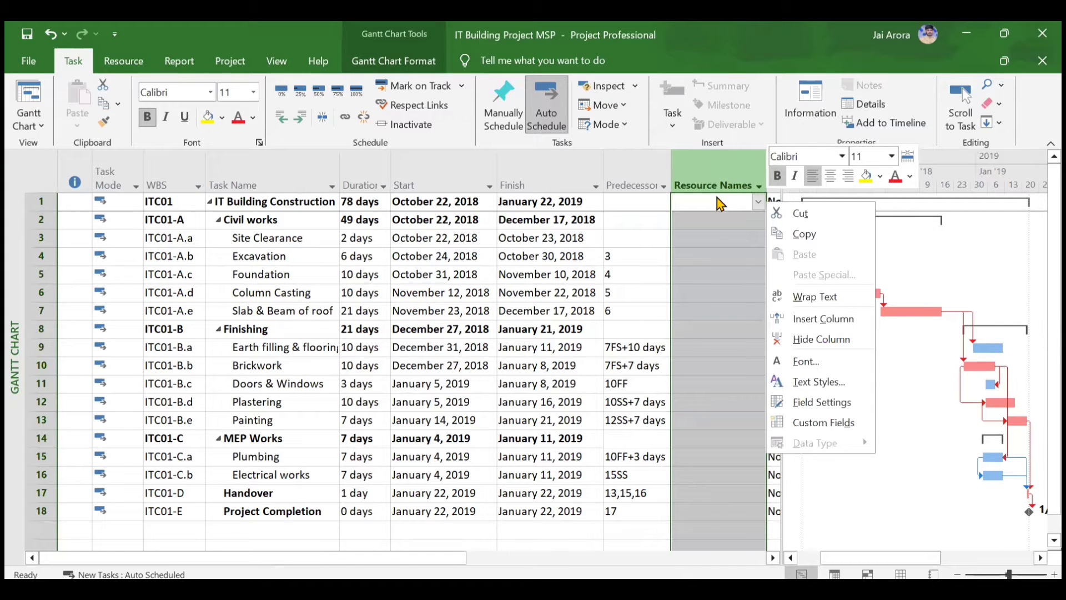
click(822, 340)
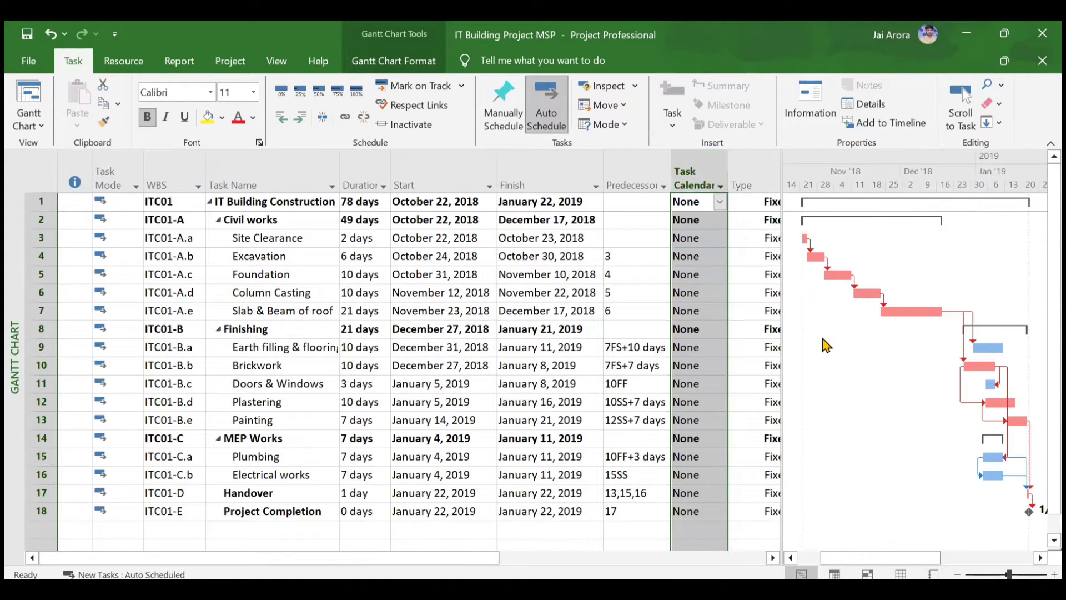
- Insert a Resource Names column before Task Calendar and widen it so its title fits on one line
right_click(683, 186)
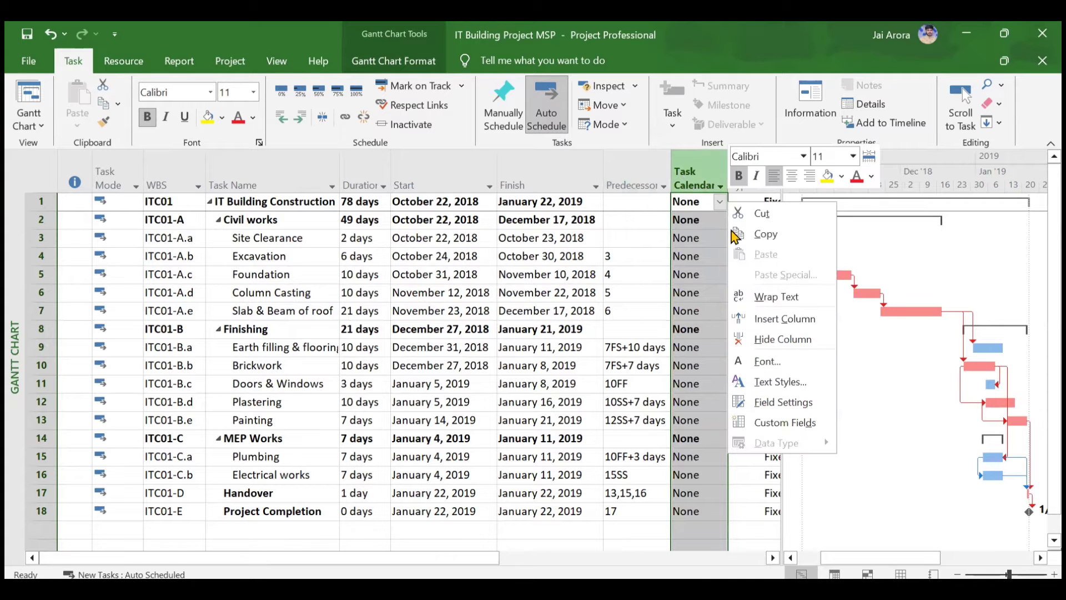
click(774, 319)
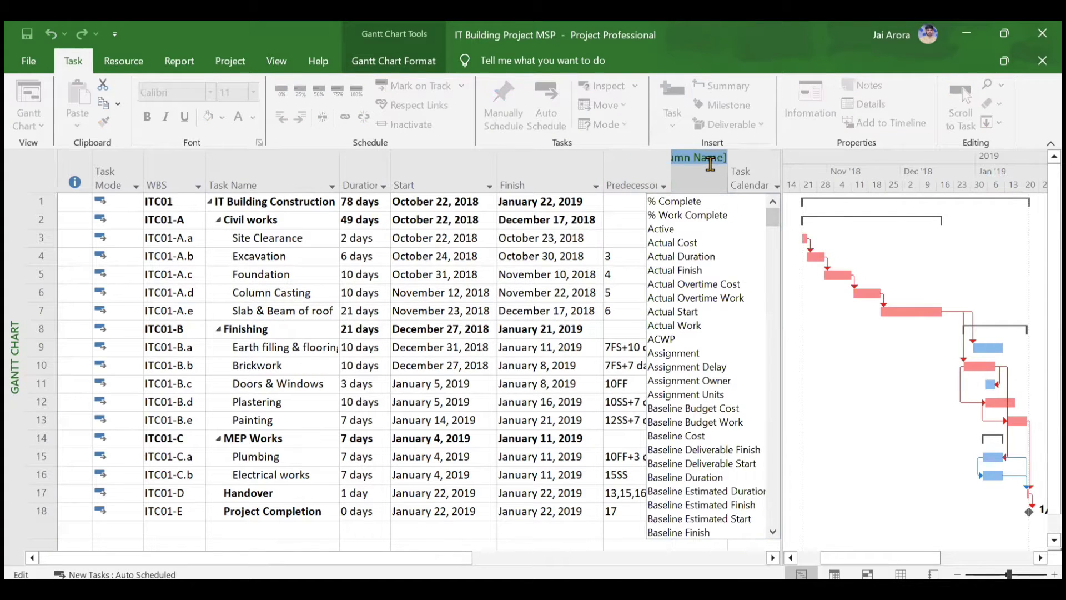
text(resou)
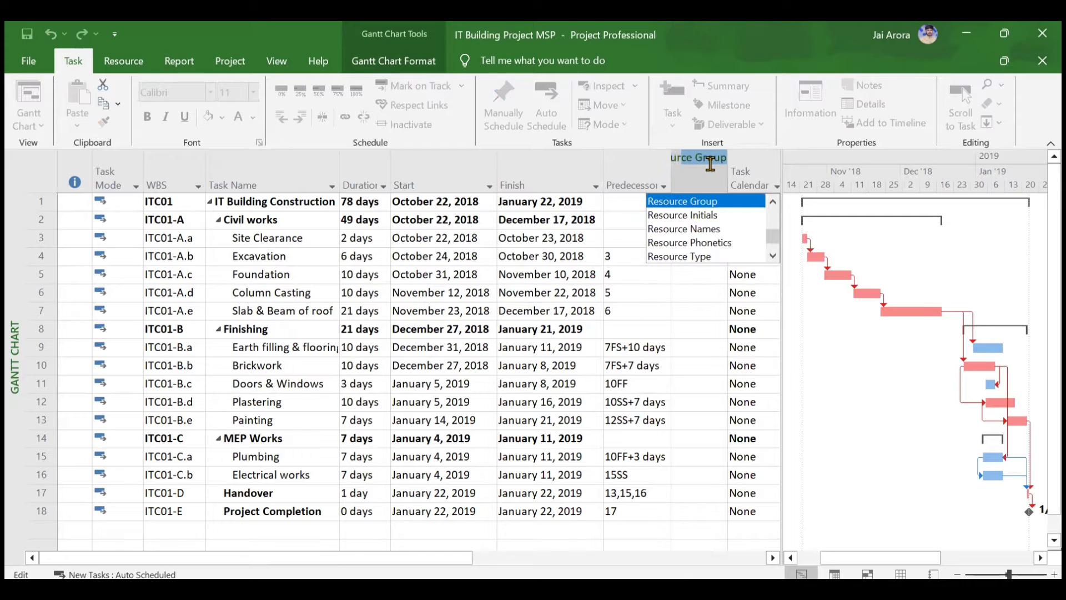
text(rce Names)
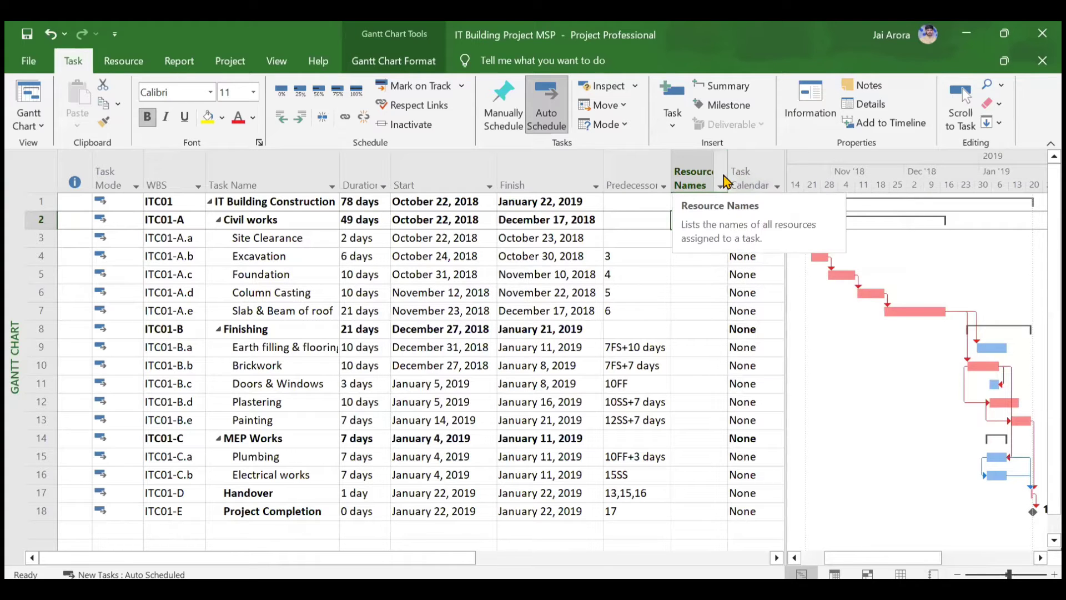
drag(726, 180, 773, 180)
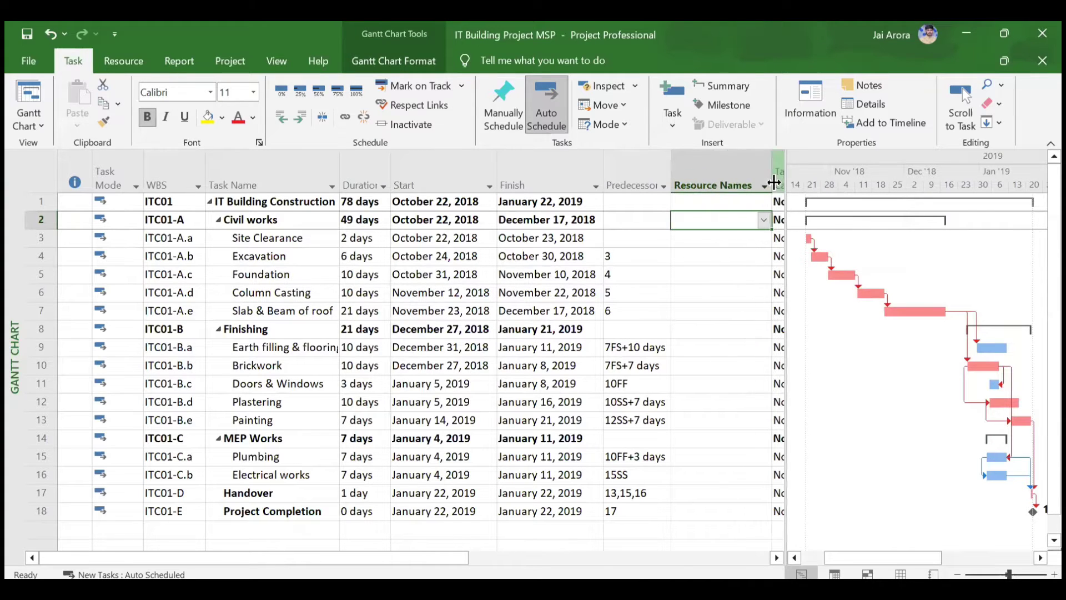
- Assign the Project Manager resource to the IT Building Construction summary task in row 1
click(727, 202)
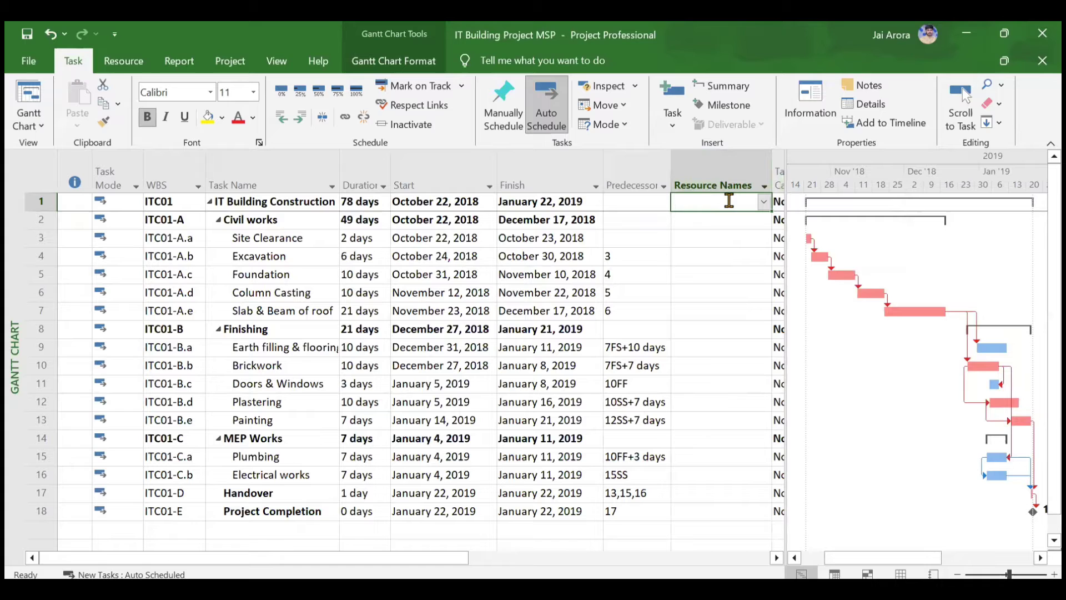
click(764, 202)
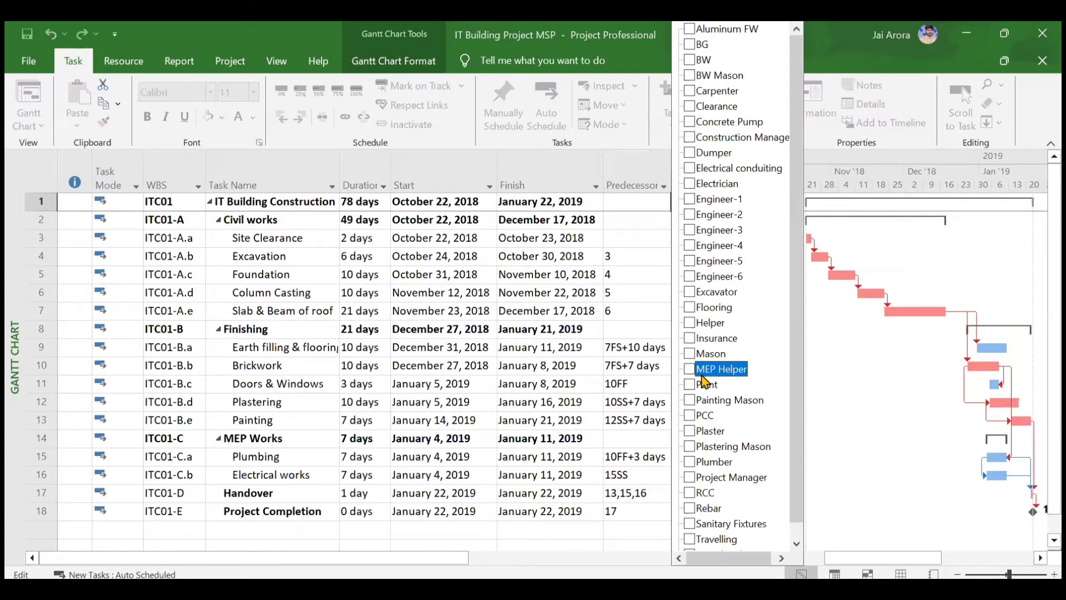
scroll(709, 300, down, 1)
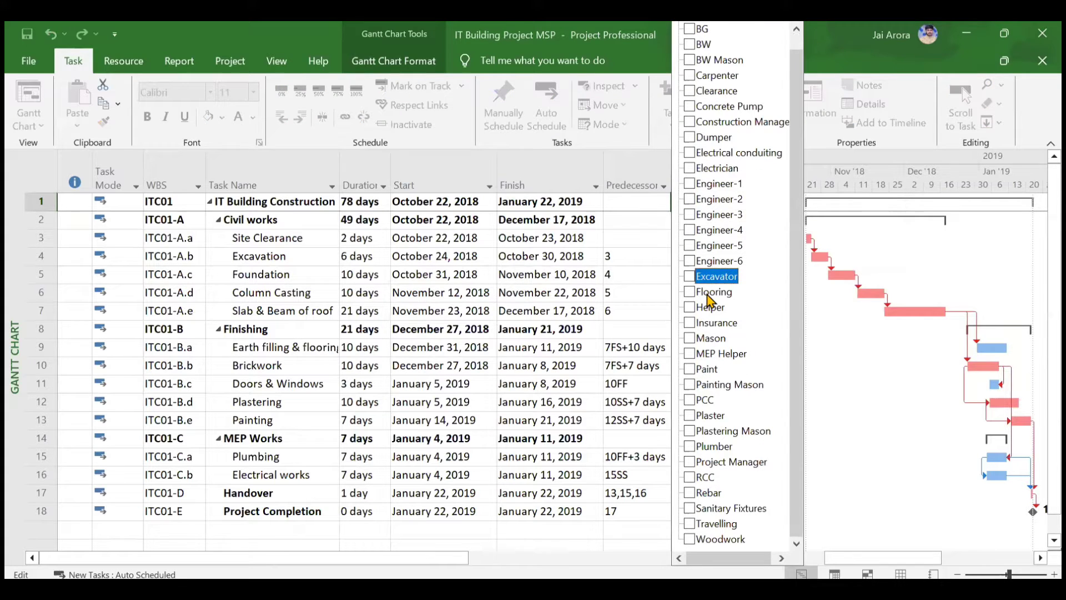
click(689, 462)
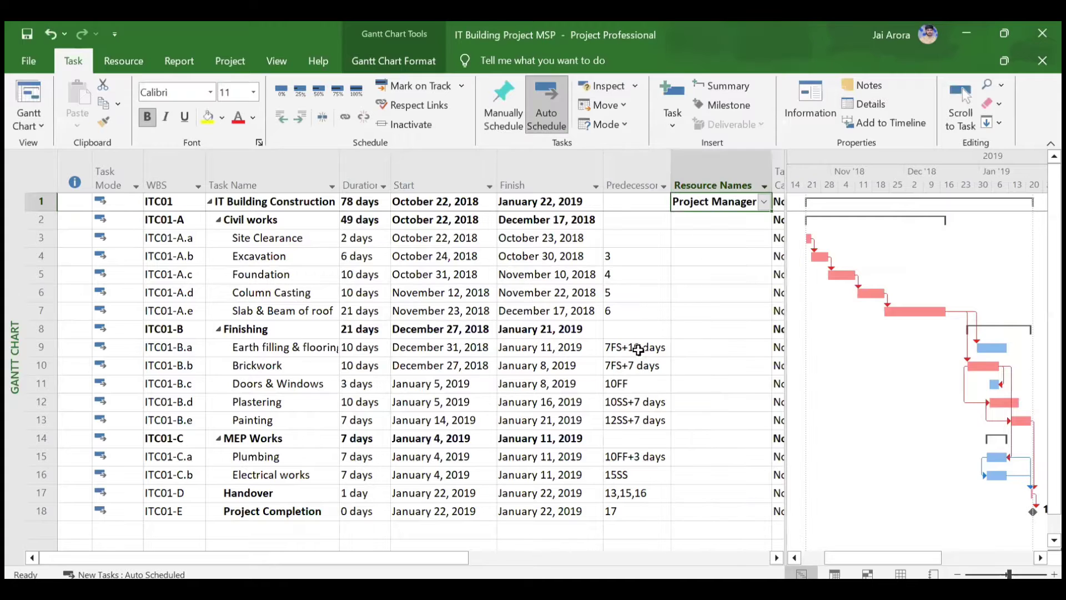
key(Return)
scroll(910, 493, right, 2)
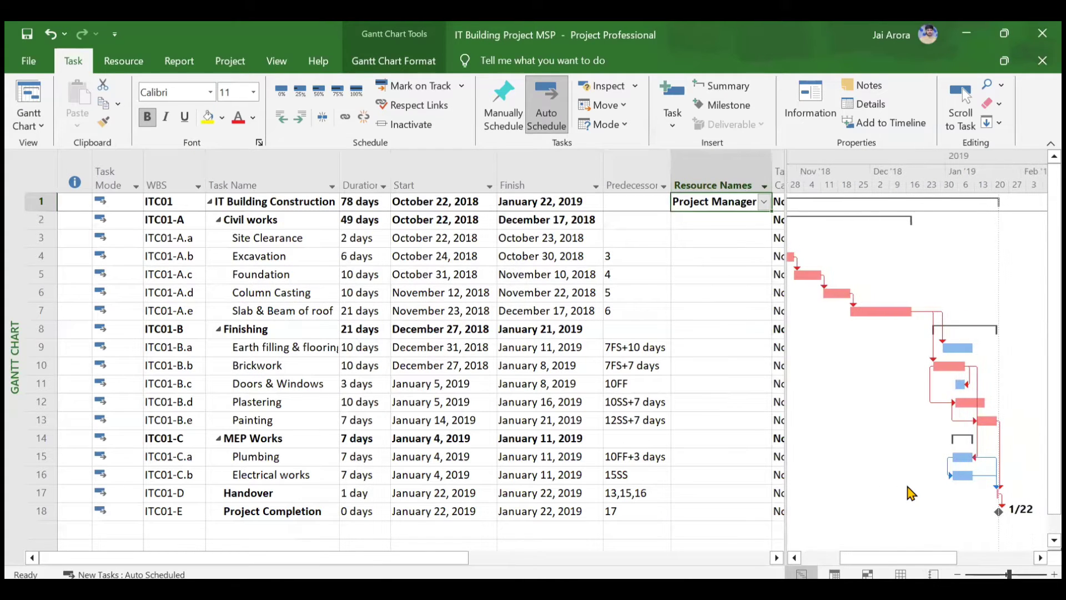
click(965, 345)
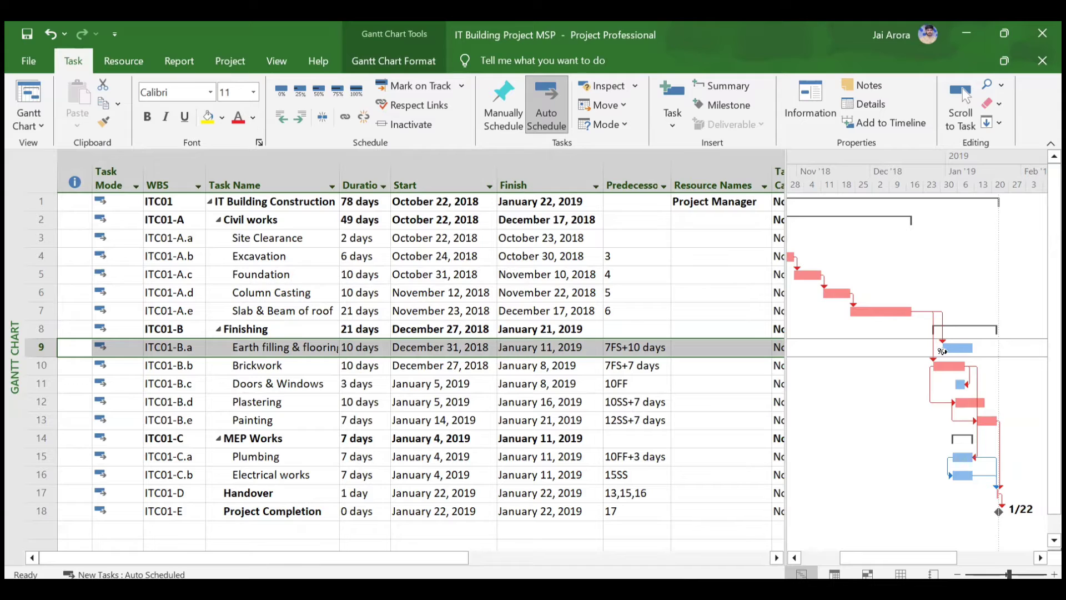
mouse_move(954, 349)
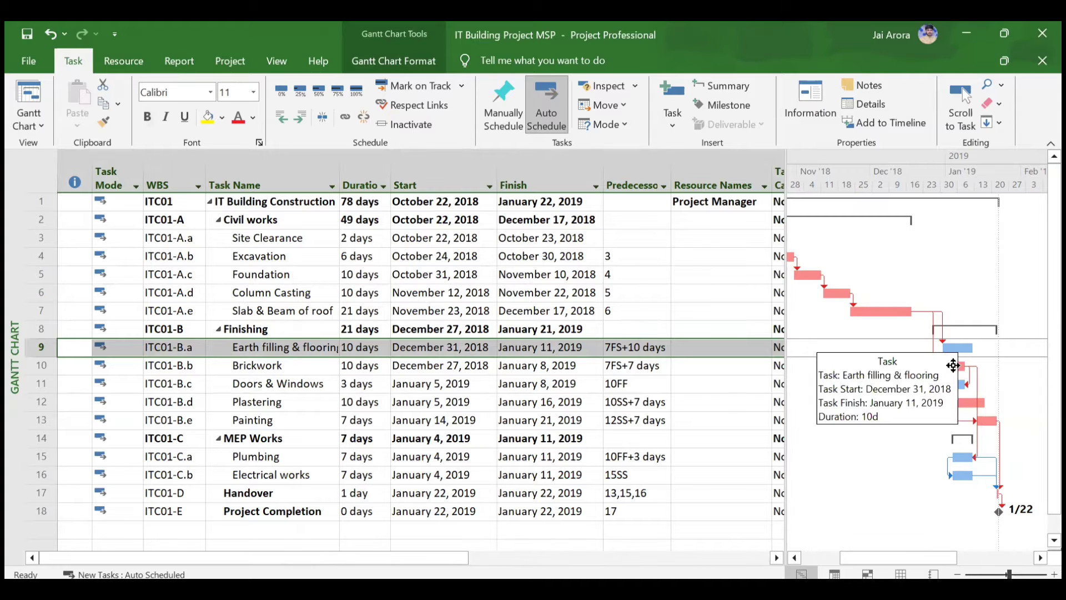
- Add the Construction Manager resource alongside the Project Manager on the IT Building Construction summary task in row 1
click(701, 204)
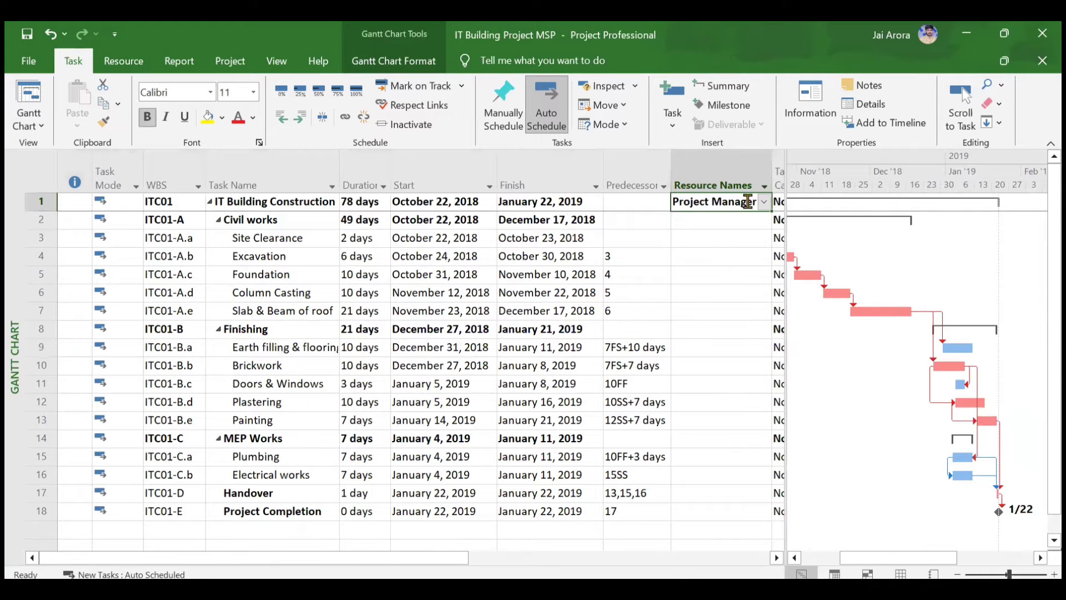
click(764, 205)
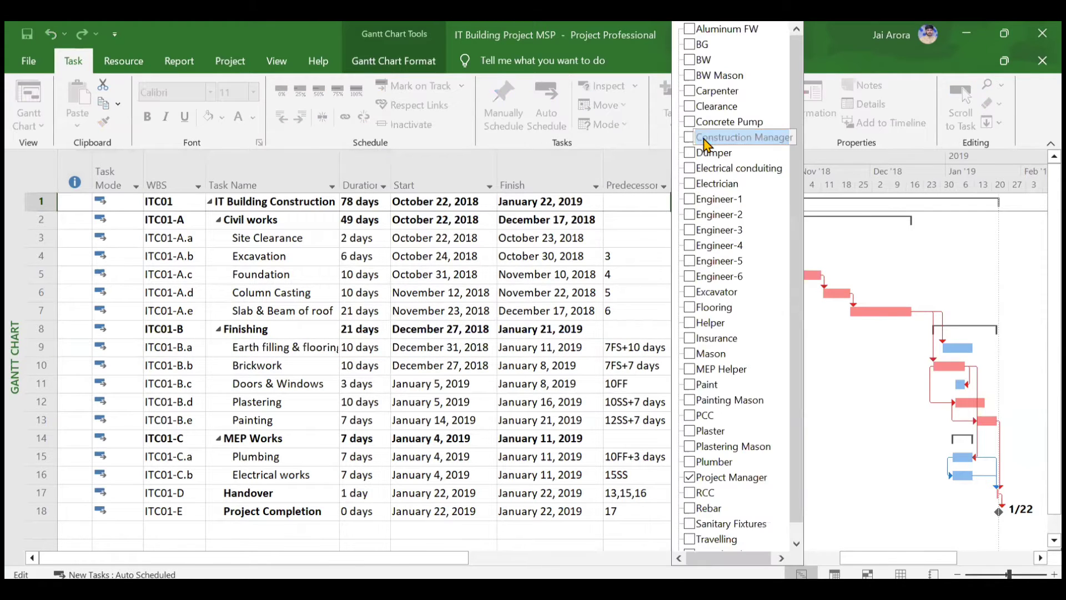
click(621, 244)
scroll(873, 291, left, 3)
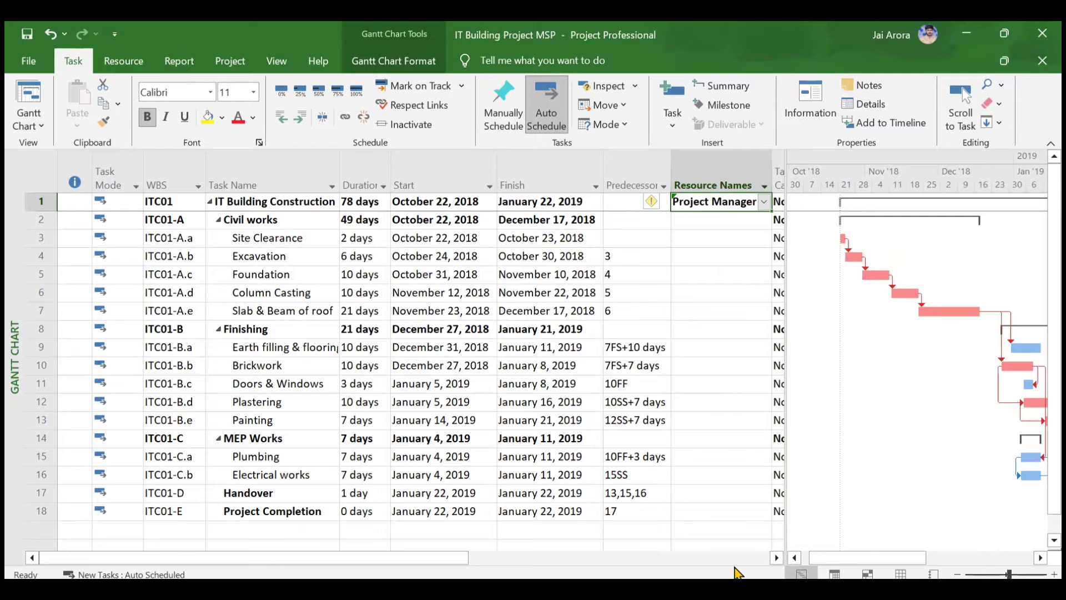
- Consult the activity resource table in the PowerPoint project outline, return to the Project schedule and review the resource list for Site Clearance
key(Return)
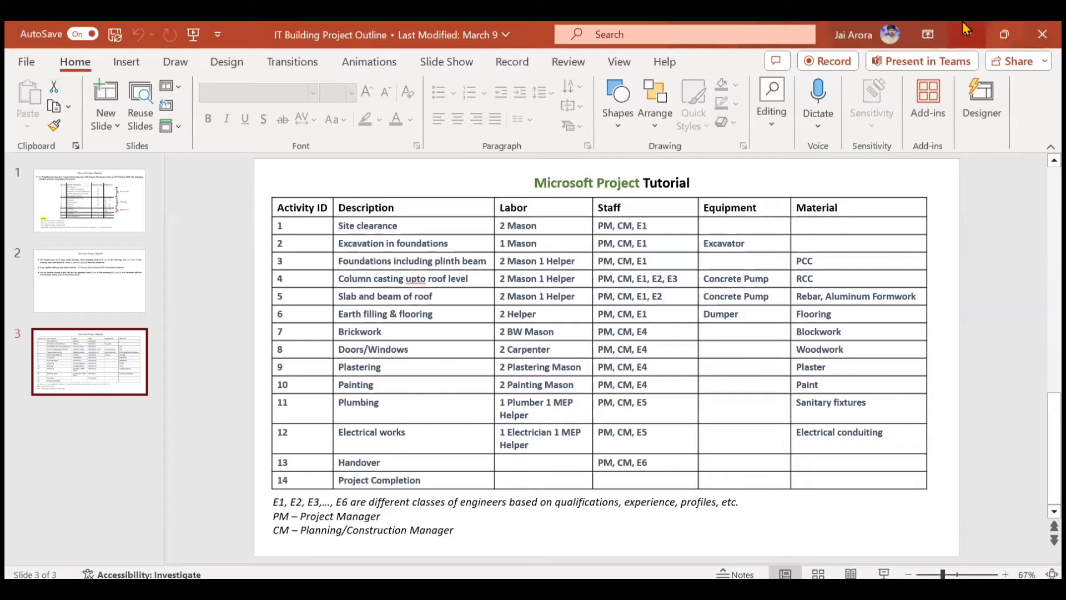
click(965, 32)
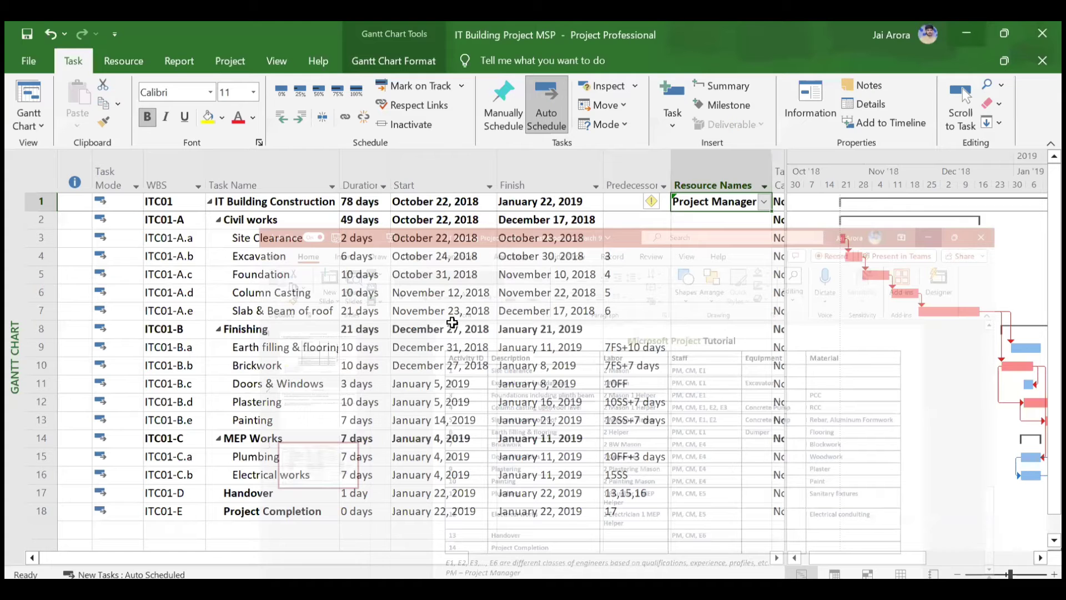
click(714, 238)
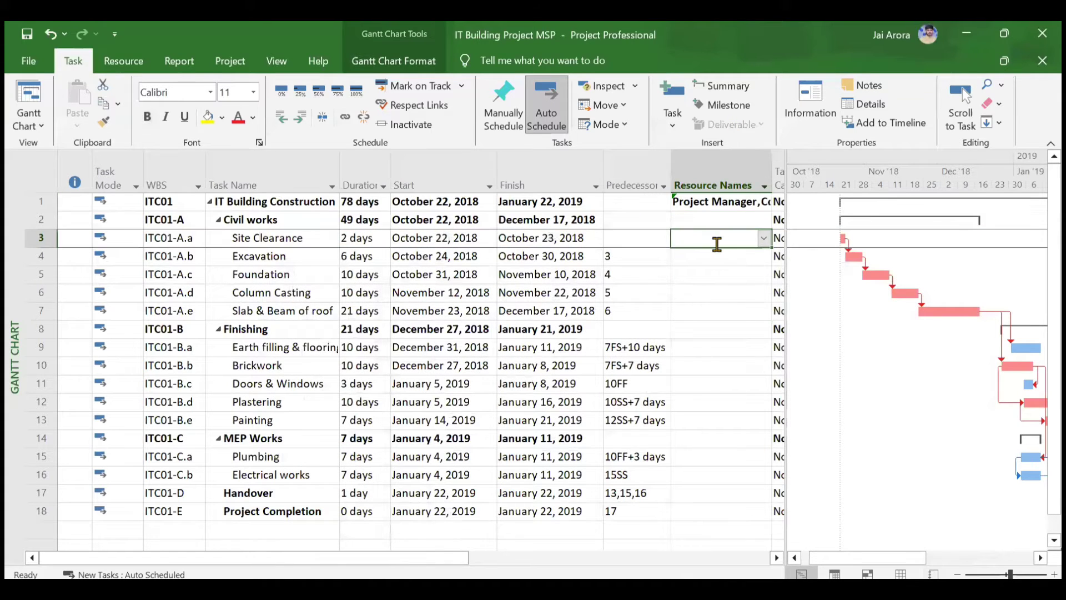
click(764, 238)
click(609, 234)
- Open the Task Details Form for Site Clearance and set it to show Resources & Predecessors
click(860, 106)
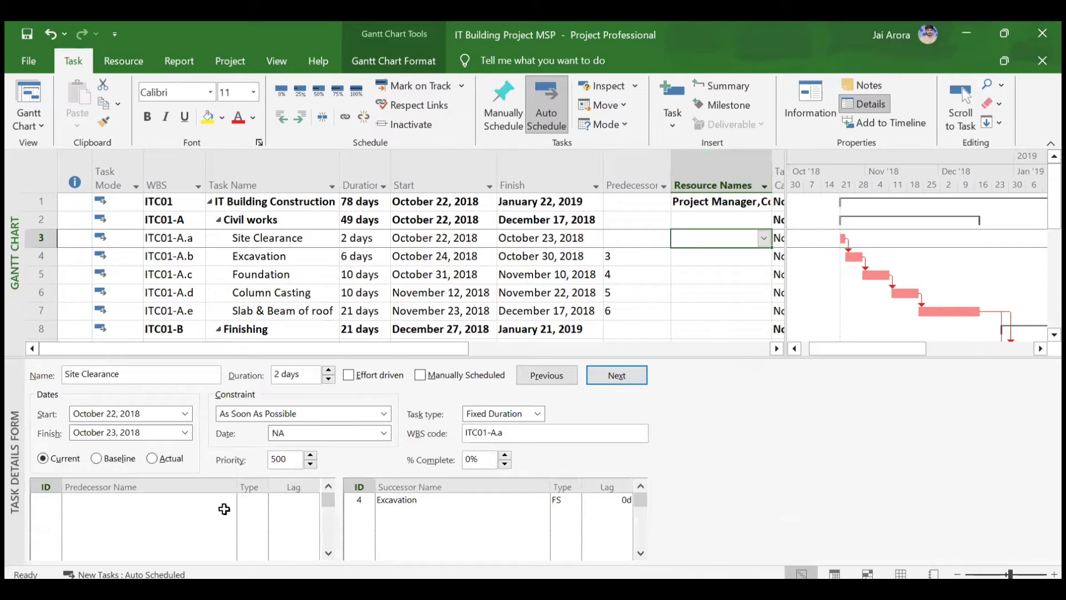
click(192, 505)
right_click(238, 500)
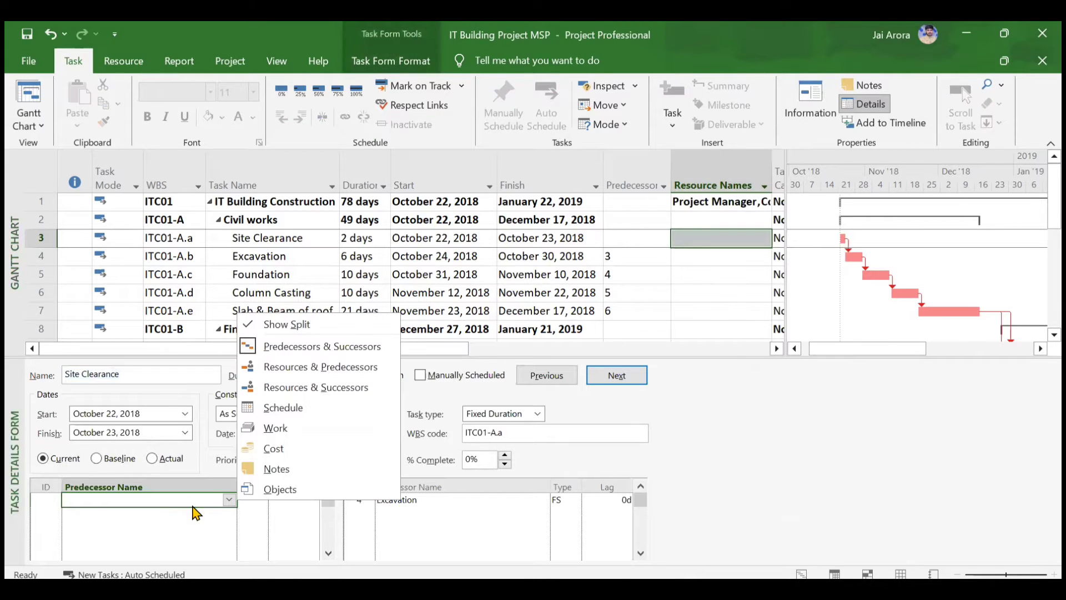
click(321, 367)
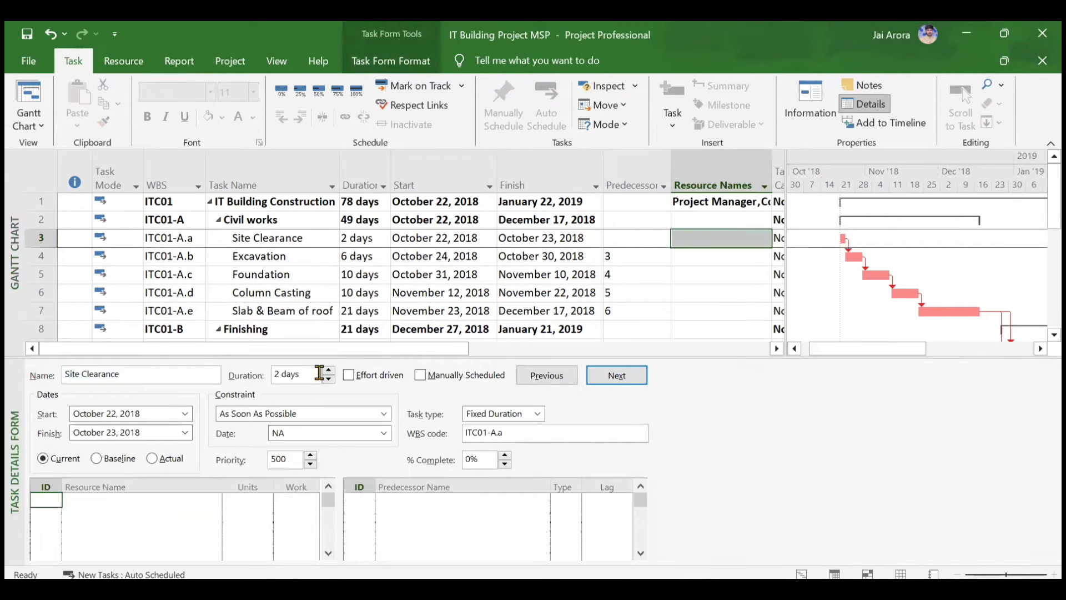
- Assign the Mason resource to Site Clearance and set its units to 200%
click(211, 502)
click(214, 500)
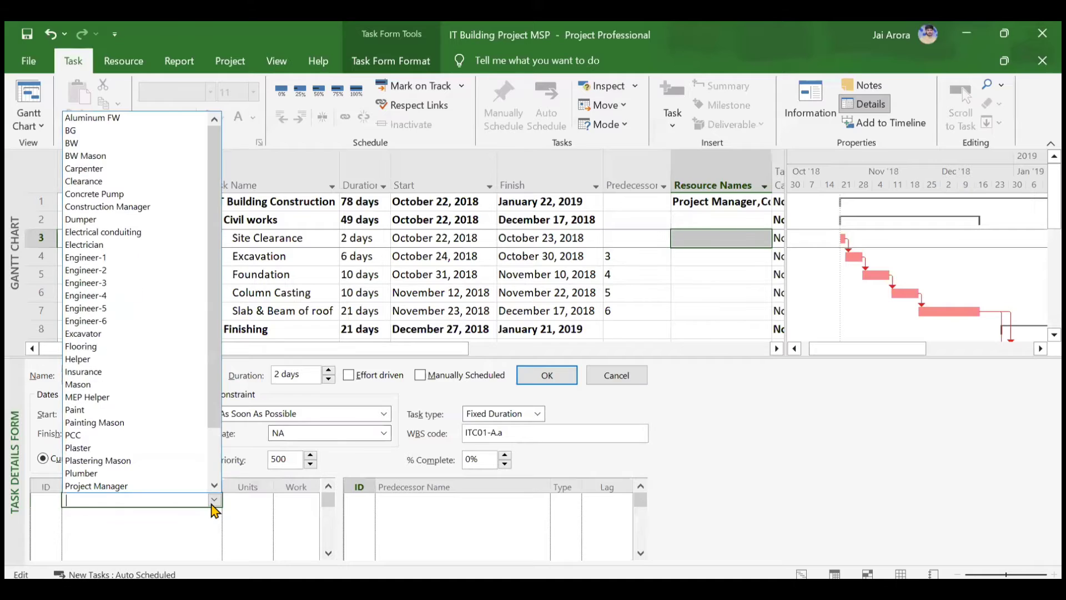
click(131, 387)
click(547, 376)
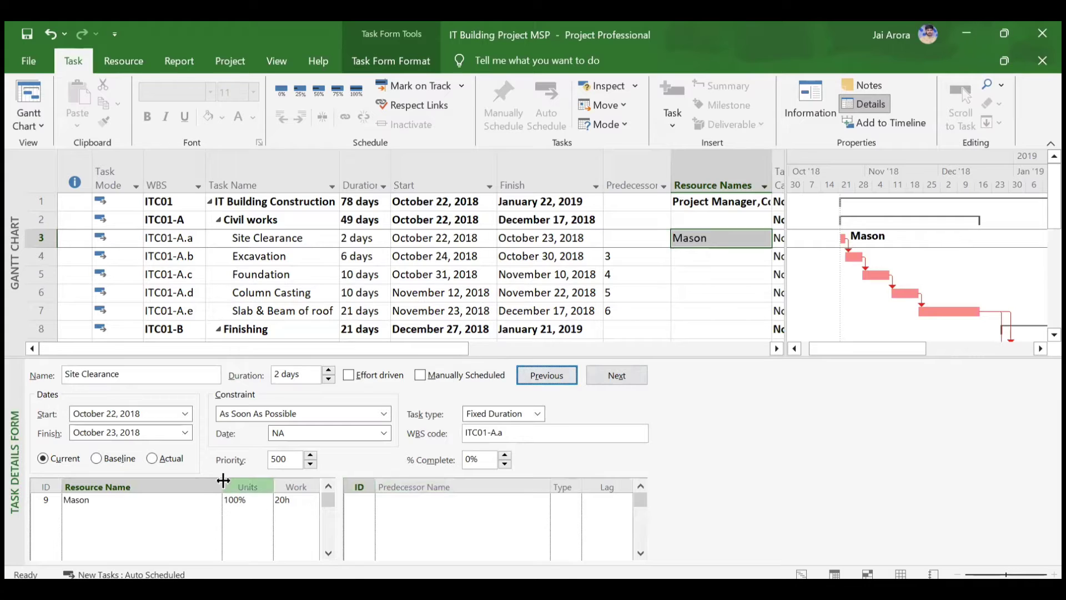
click(259, 501)
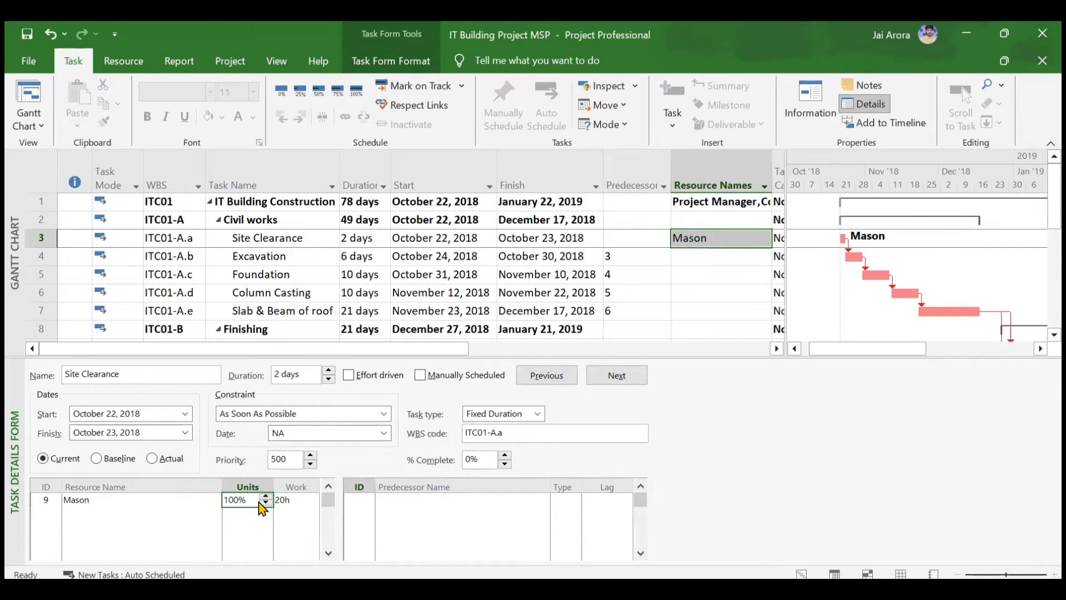
click(266, 497)
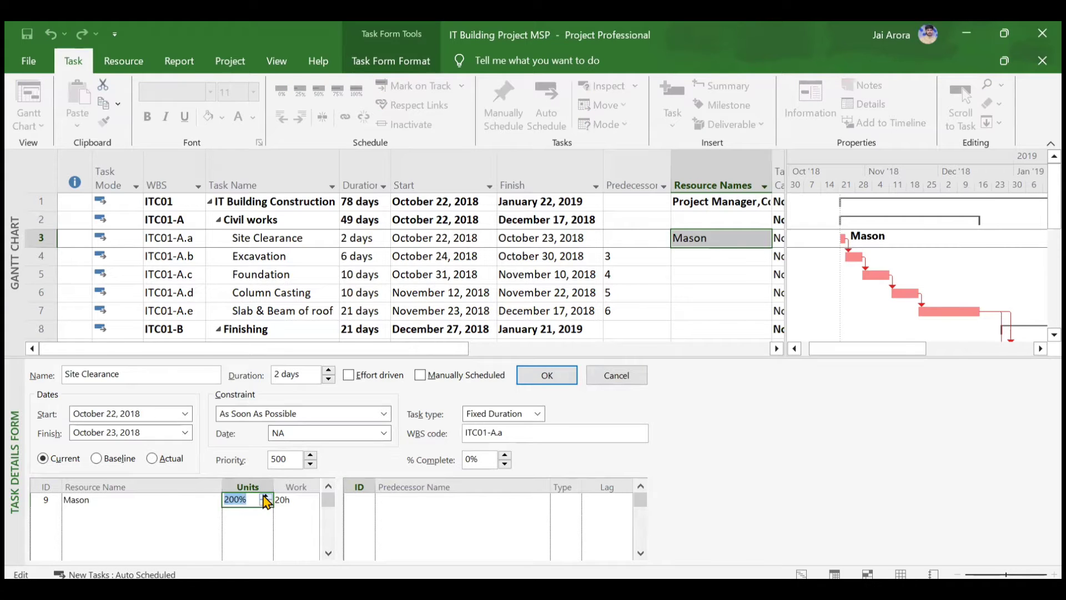
click(544, 383)
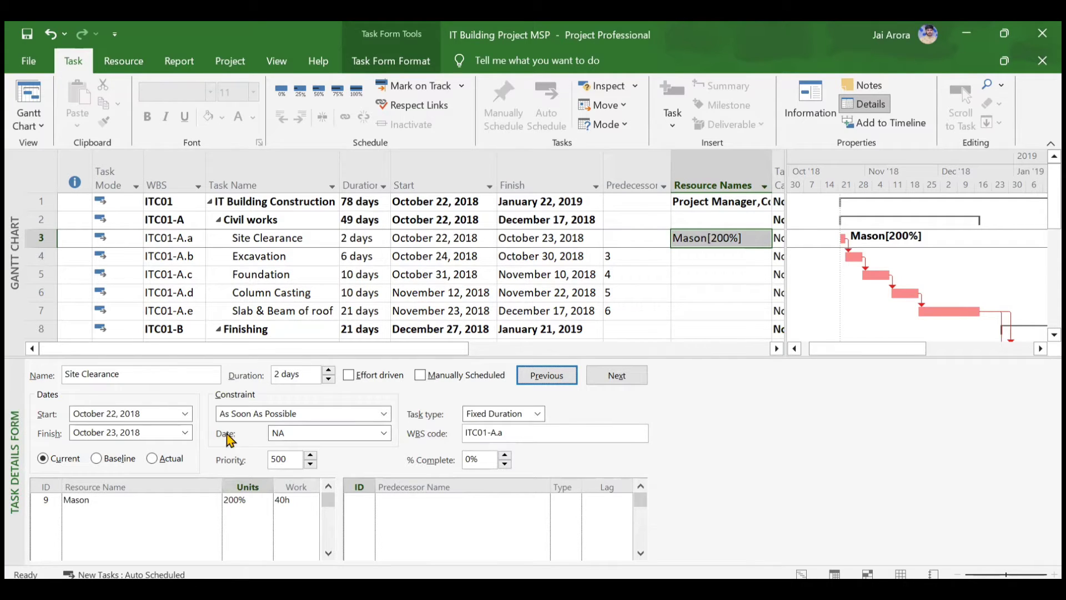
- Assign Engineer-1 to Site Clearance and hide the Task Details Form
click(160, 513)
click(214, 515)
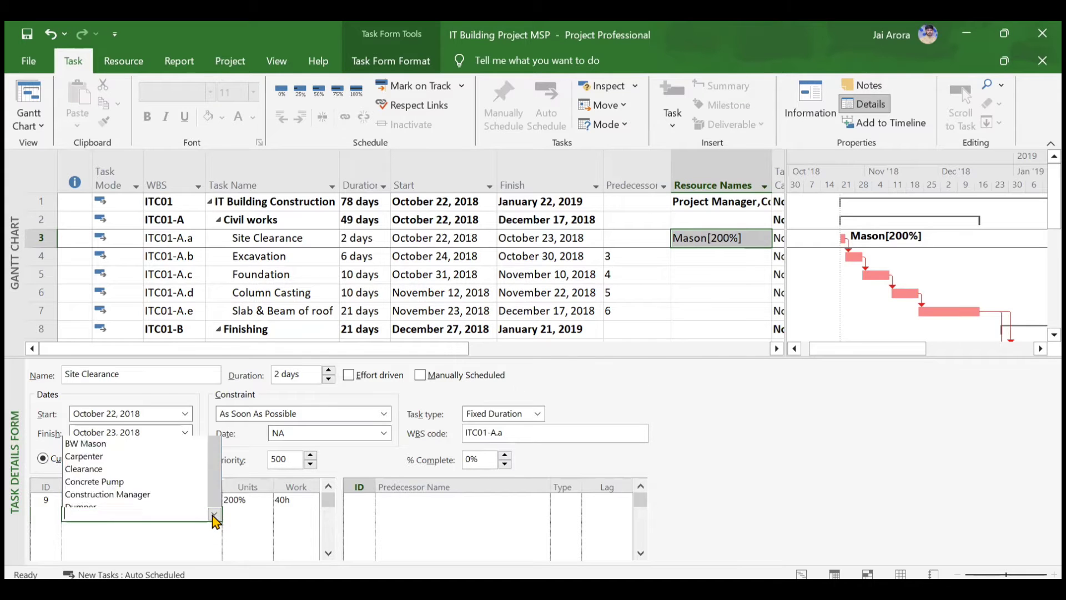
click(102, 271)
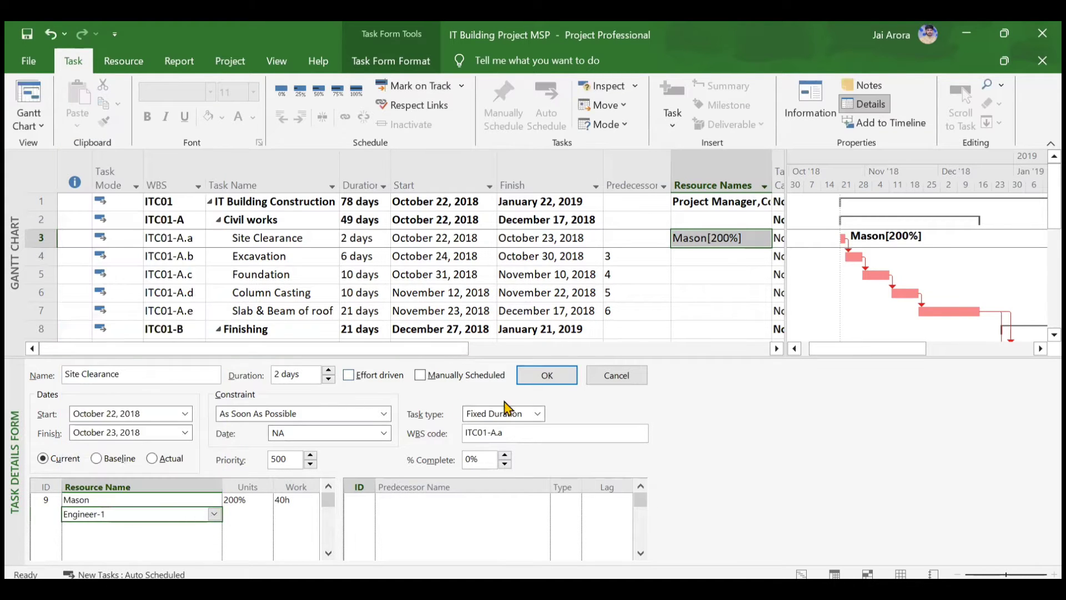
click(549, 379)
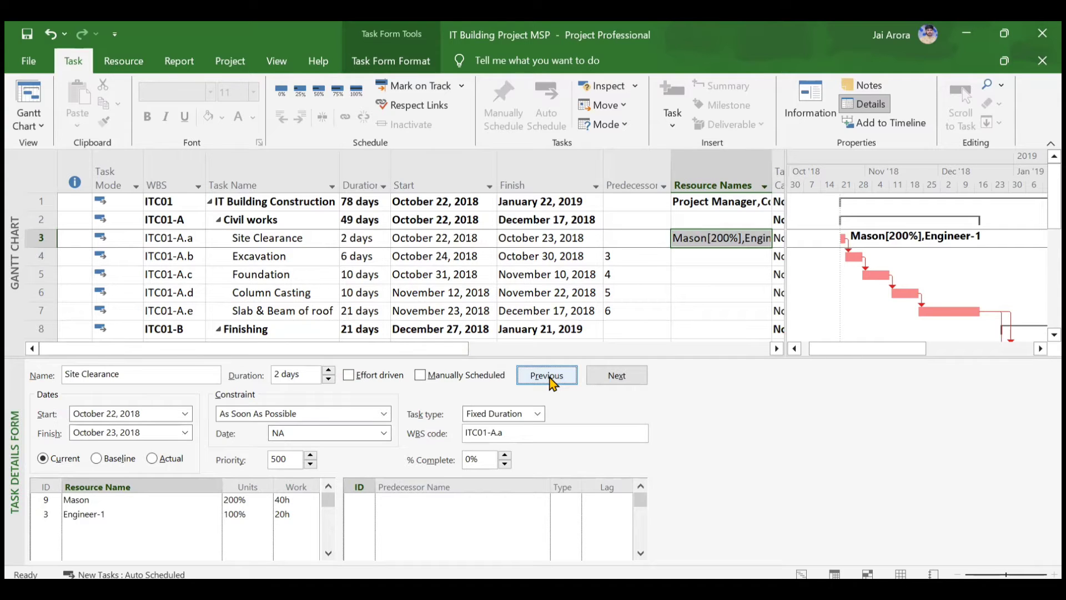
click(865, 104)
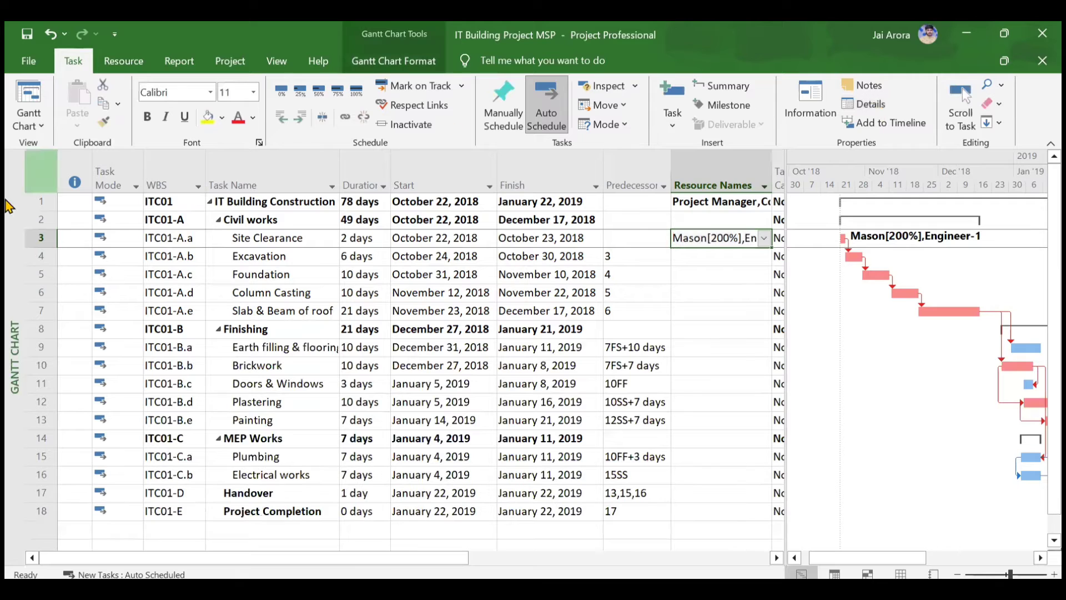
- Review the work, material and cost resources in the Resource Sheet and return to the Gantt Chart
click(28, 119)
click(73, 224)
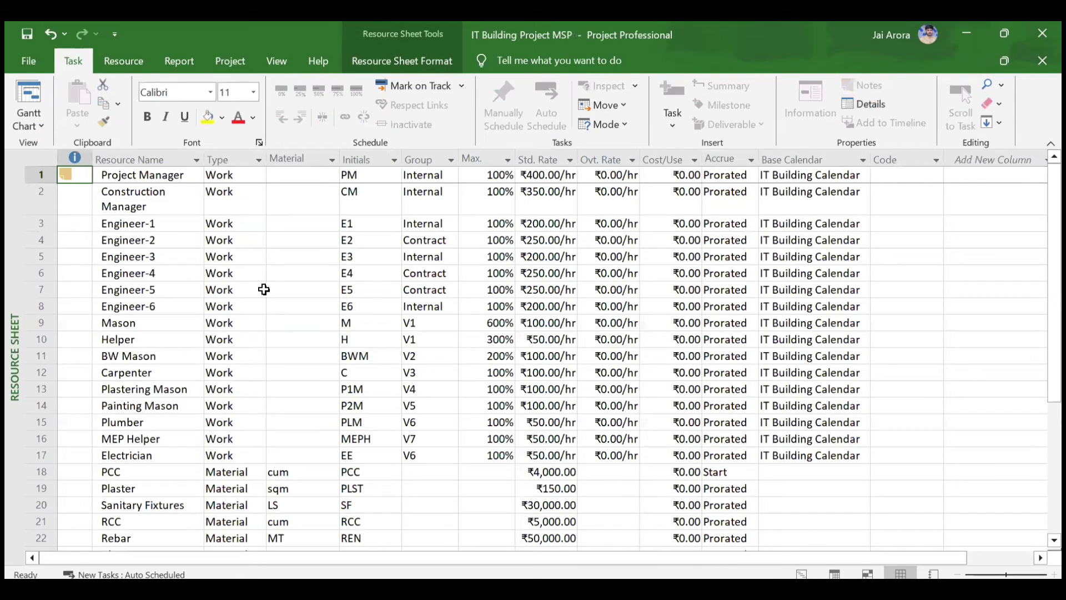
scroll(349, 305, down, 2)
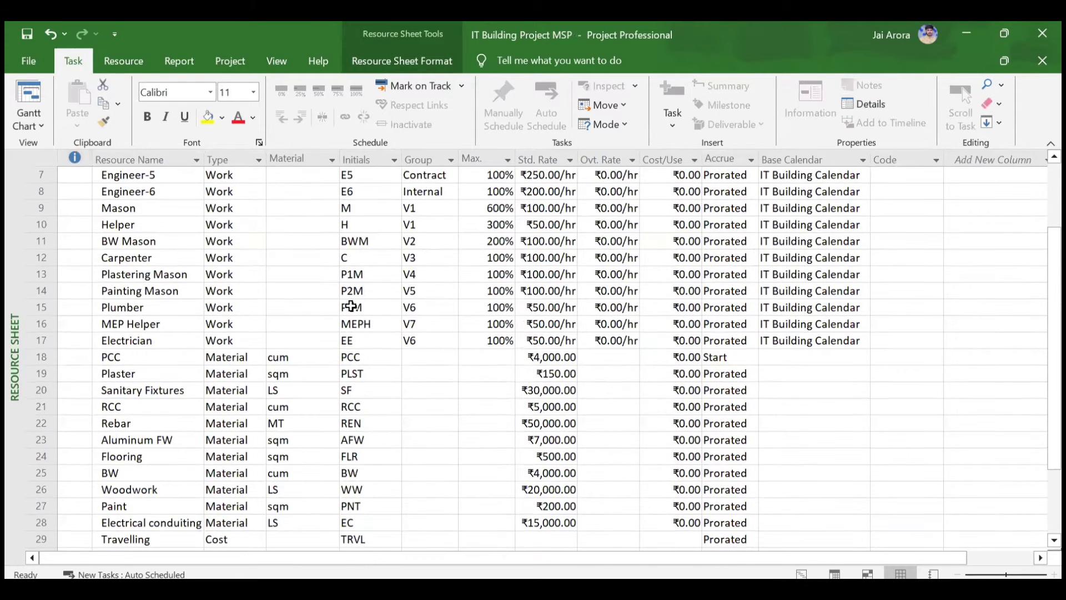
scroll(350, 306, down, 3)
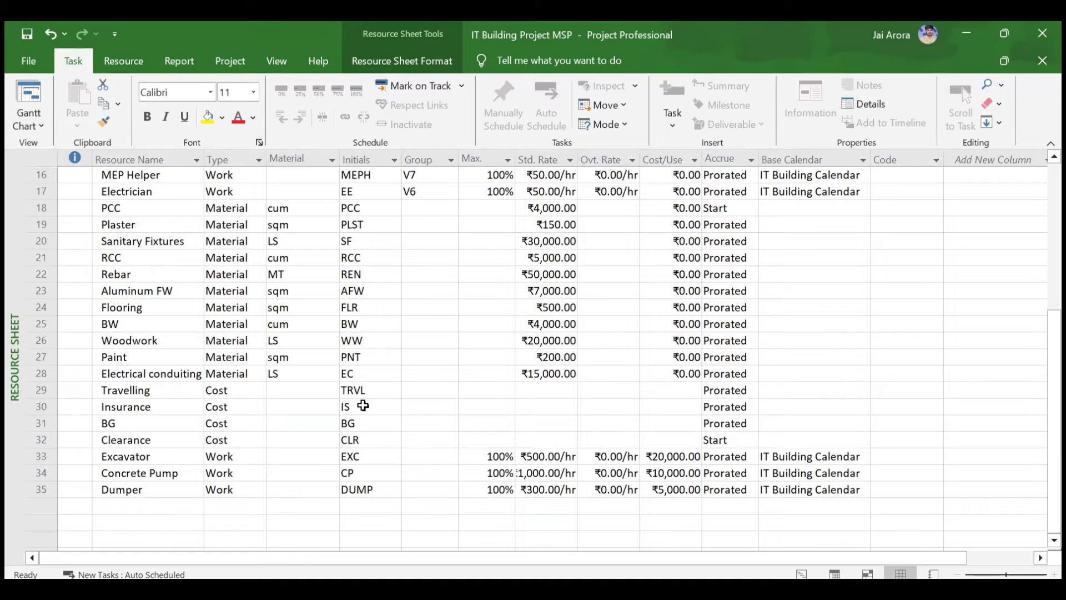
scroll(214, 269, up, 5)
click(18, 108)
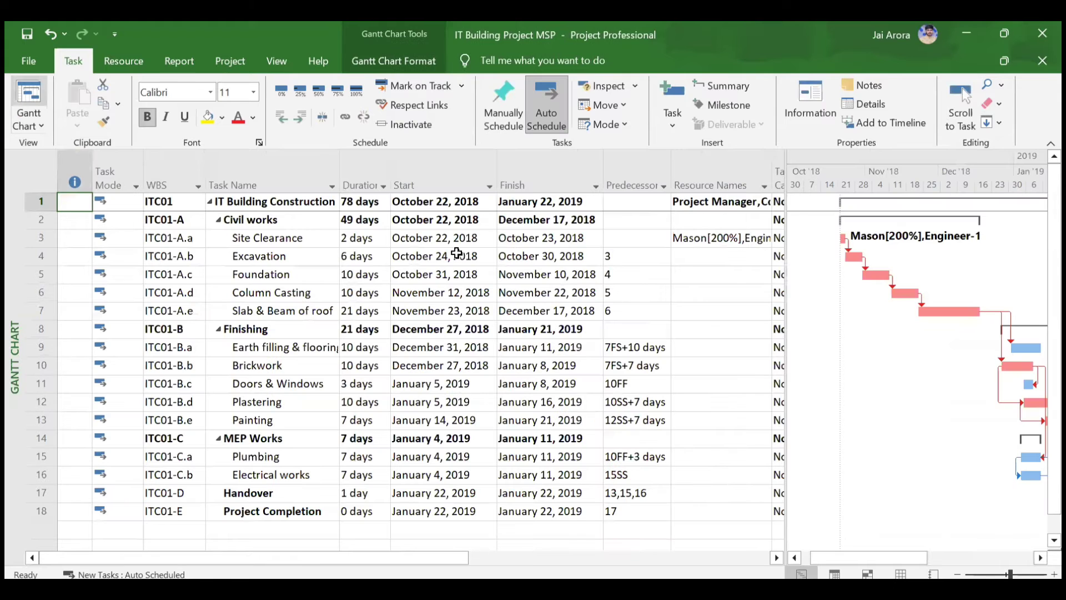
- Reopen the Task Details Form for Site Clearance and assign the Clearance cost resource to it
click(864, 104)
click(320, 237)
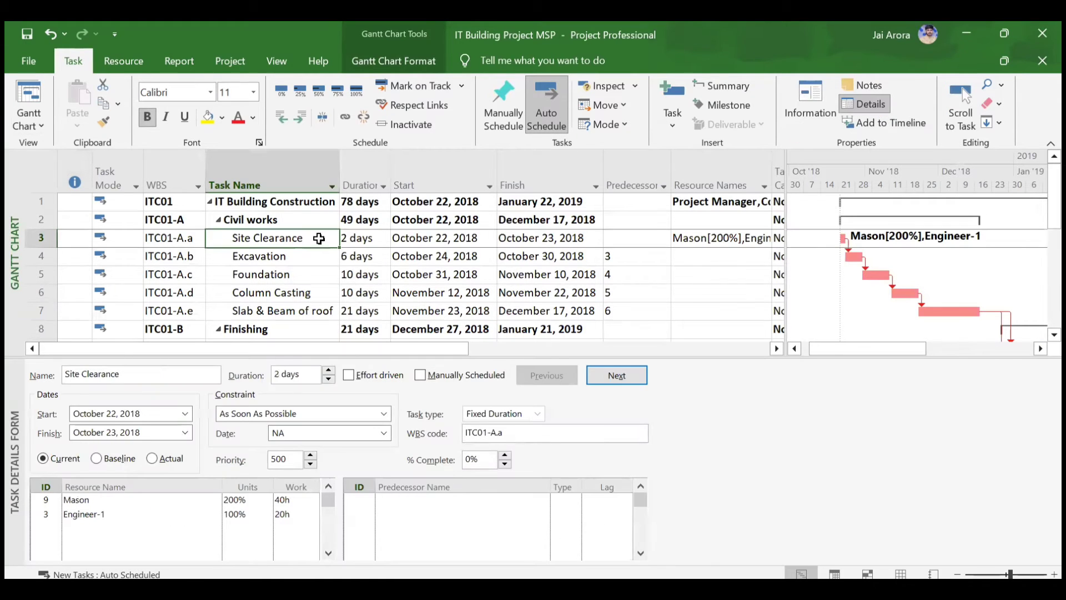
click(178, 530)
click(215, 529)
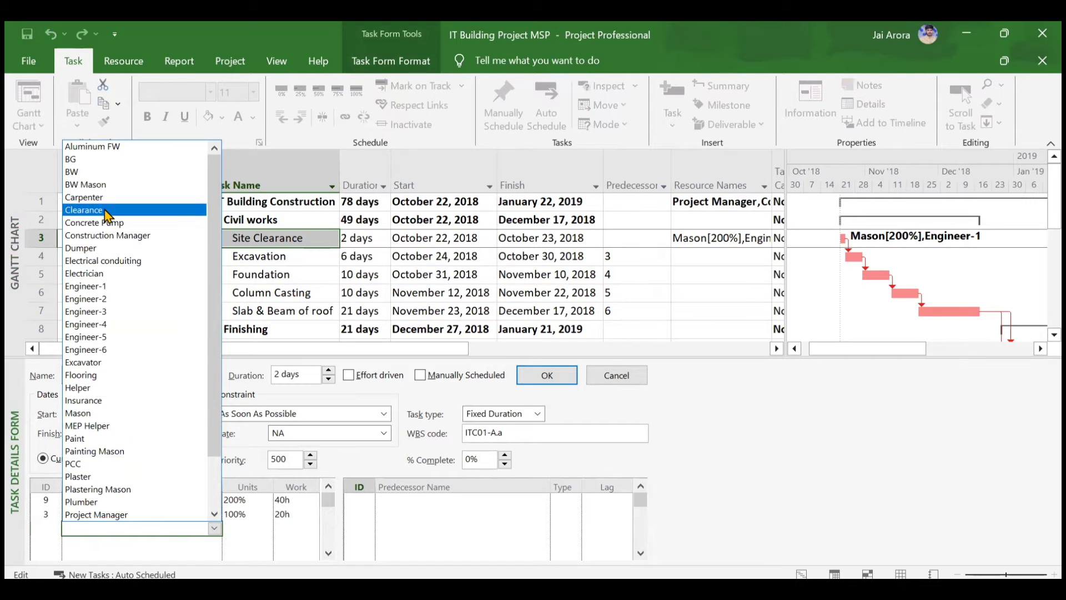
click(106, 211)
click(546, 375)
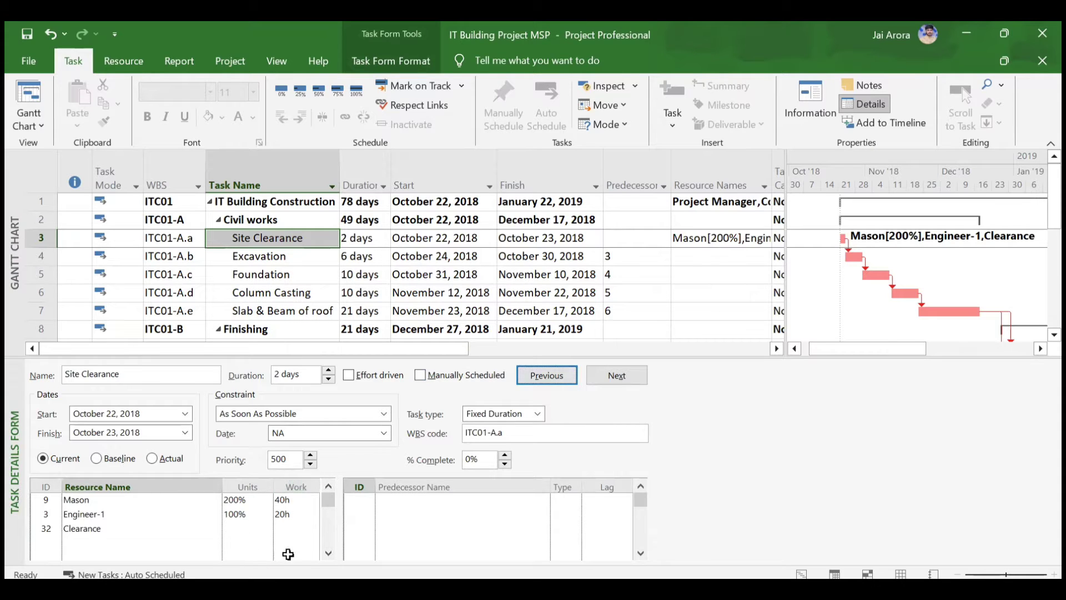
- Switch the Site Clearance form to its Cost details and set the Clearance resource's cost to 10000
click(233, 533)
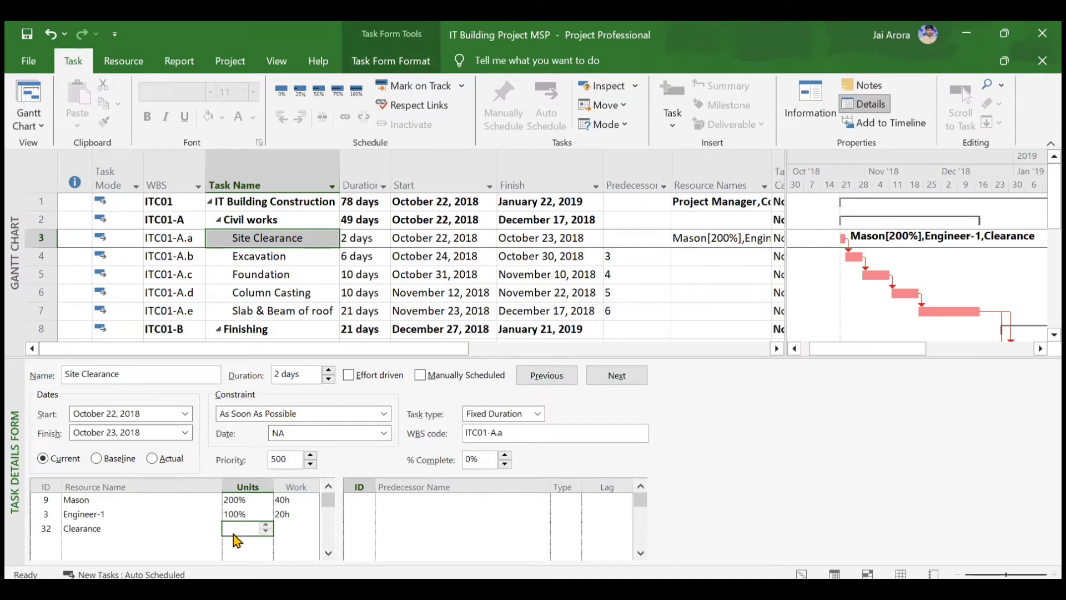
right_click(274, 528)
click(309, 479)
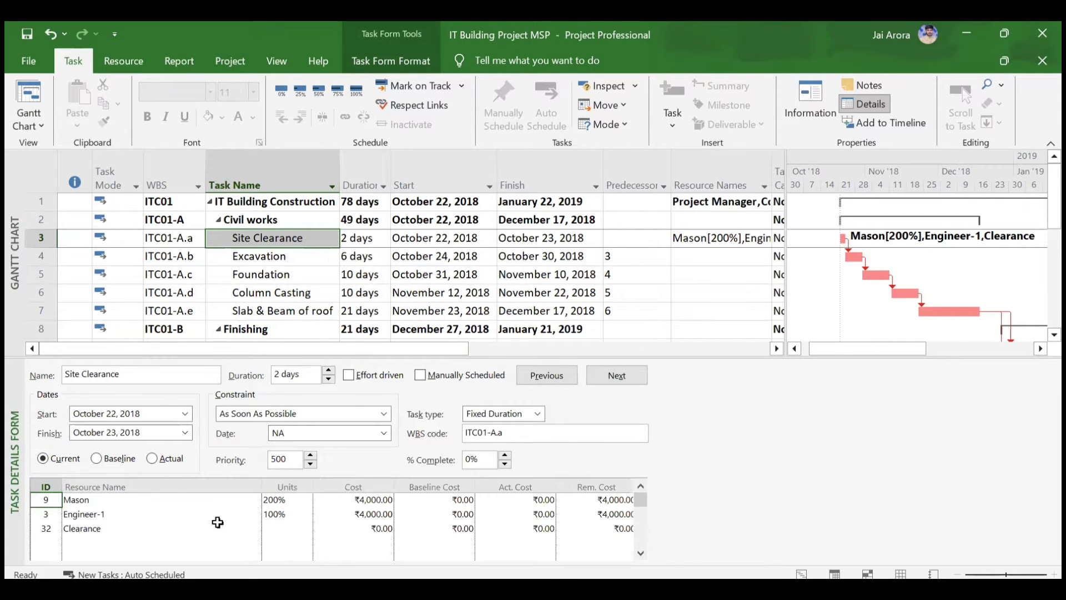
click(351, 528)
text(10)
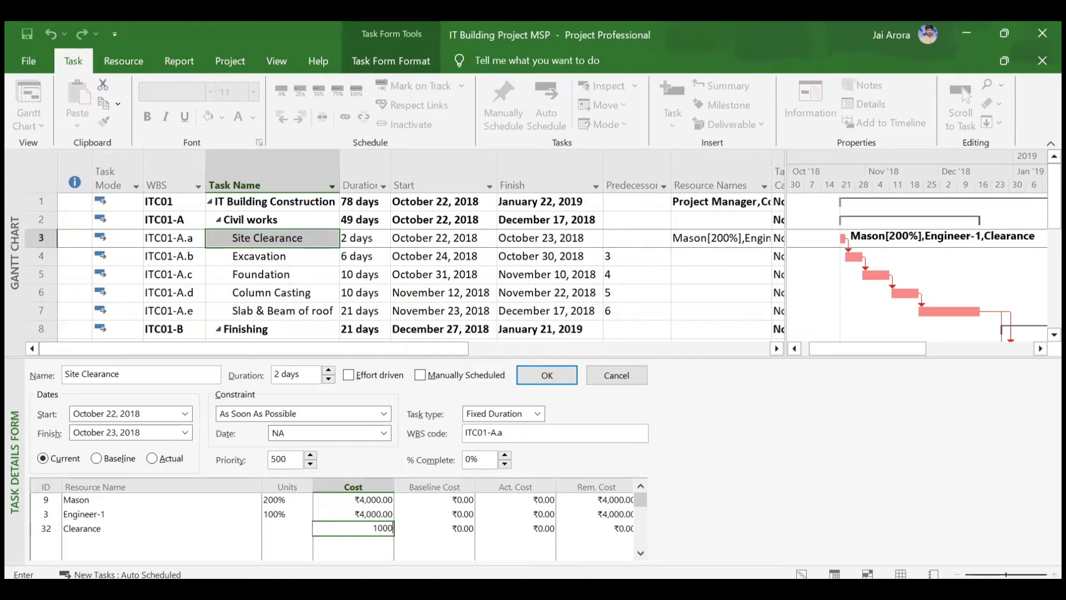
key(Return)
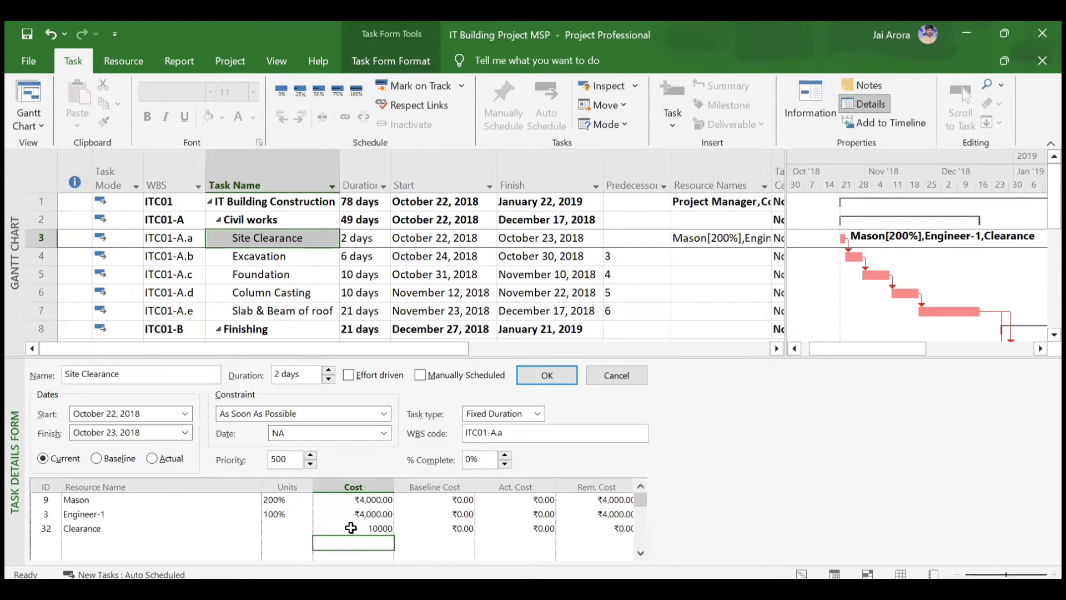
click(560, 380)
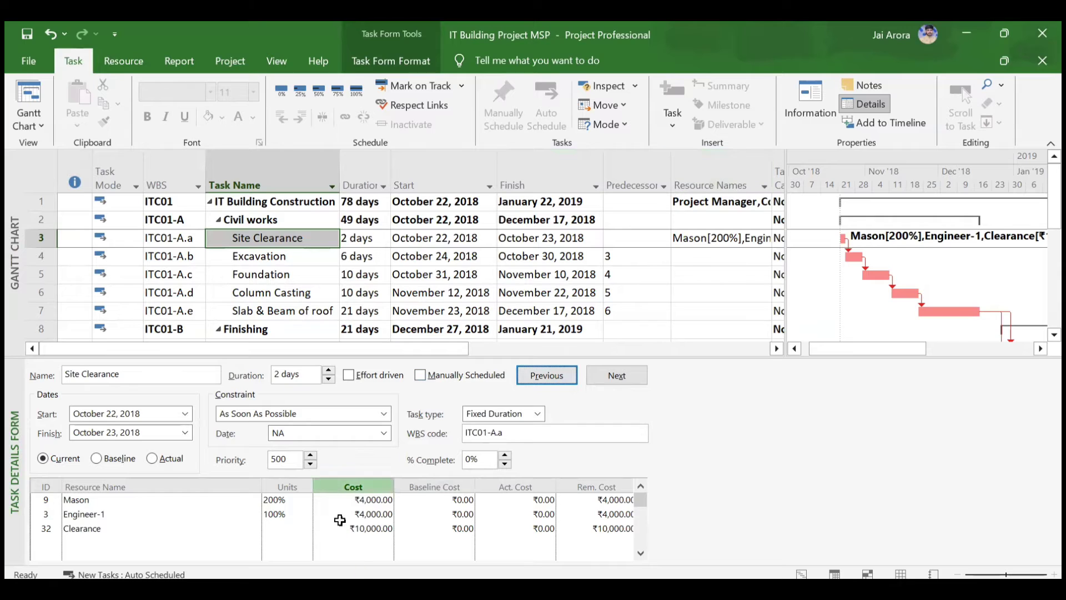
- Switch the Site Clearance form from cost details back to its Resources & Predecessors details
click(171, 537)
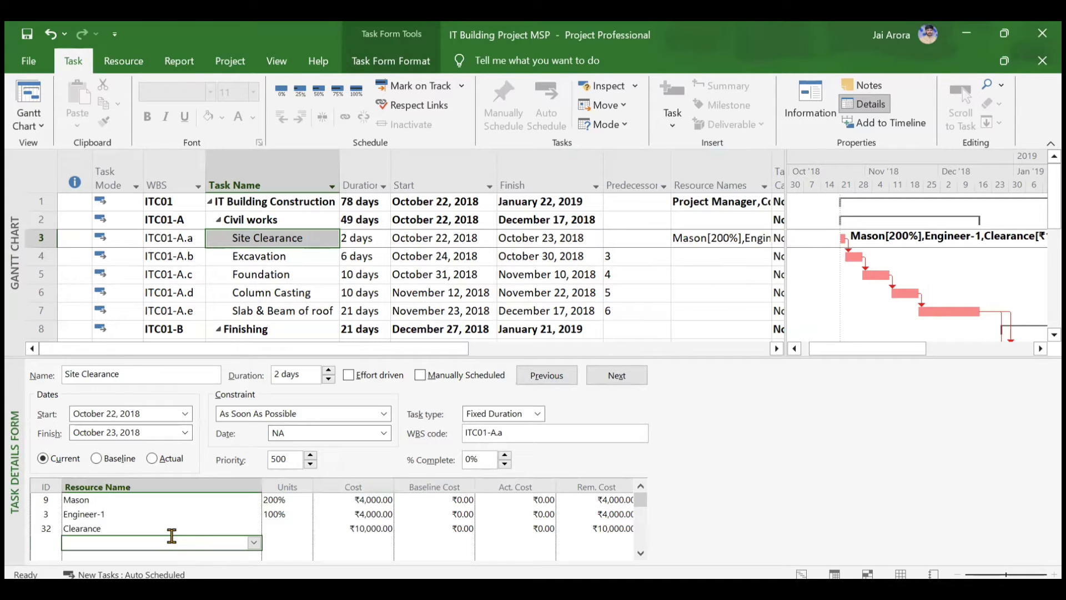
right_click(171, 537)
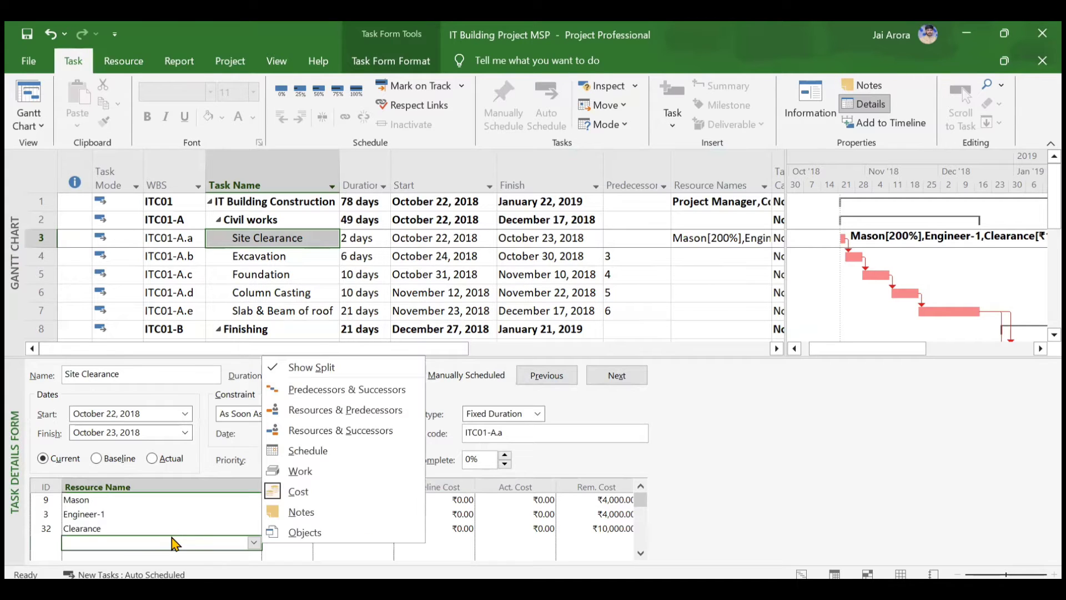
click(310, 415)
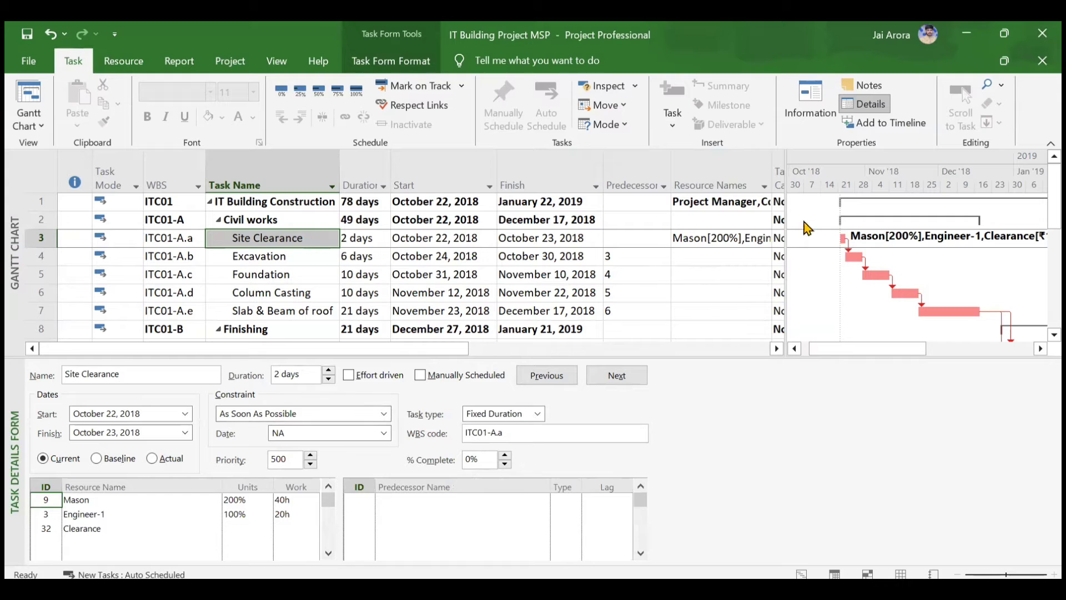
- Assign the Mason resource to the Excavation task
click(734, 255)
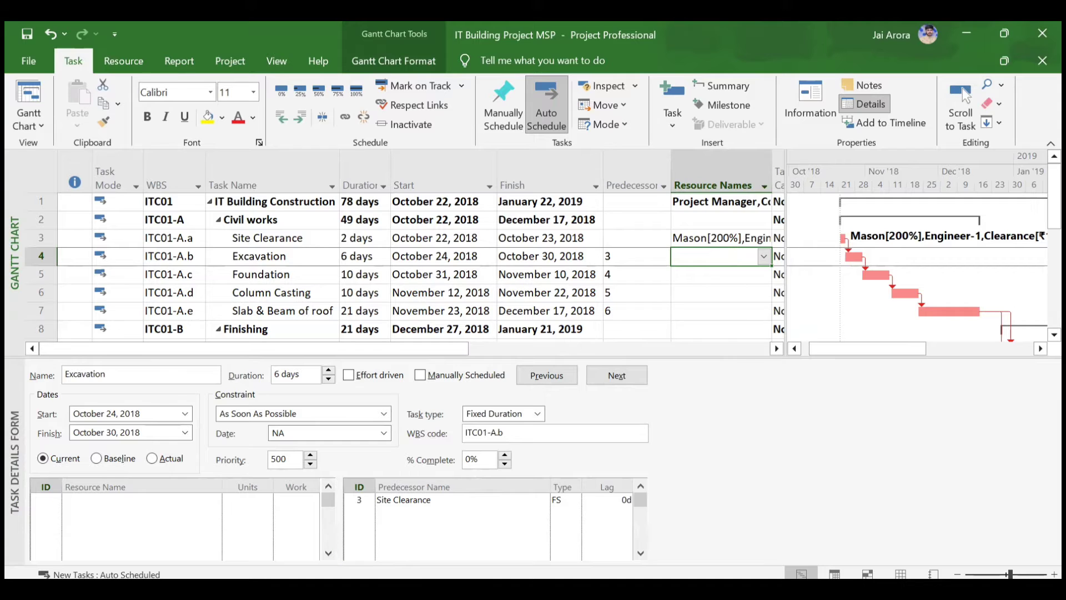
click(155, 500)
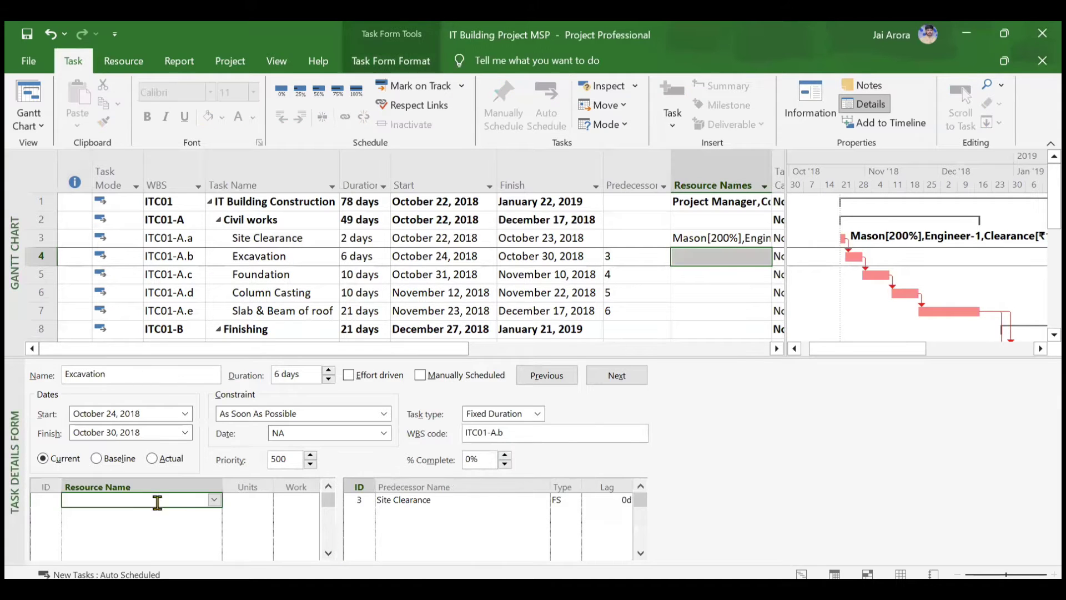
click(214, 500)
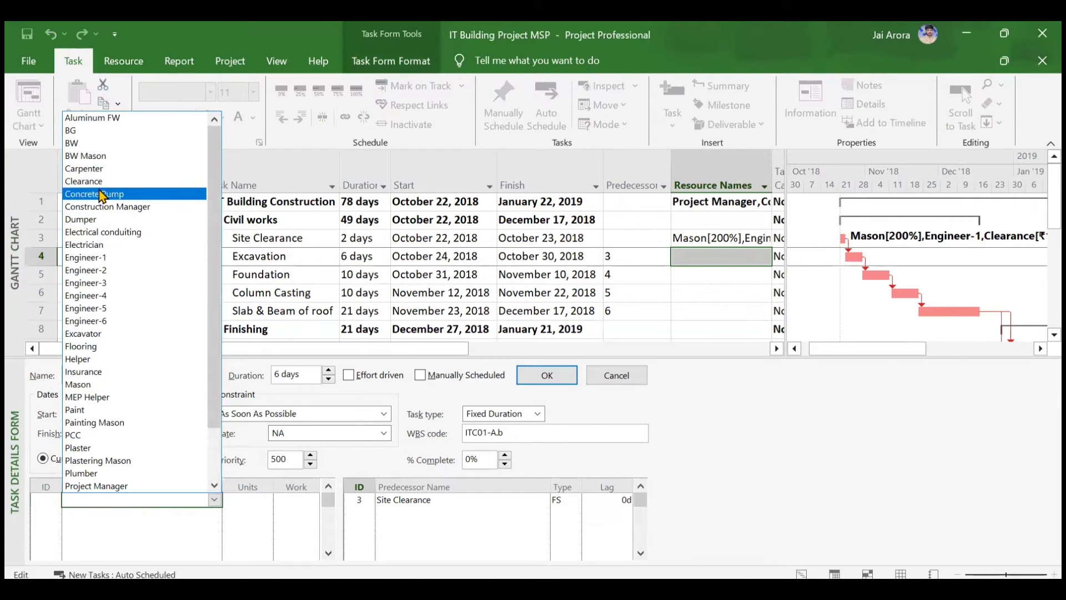
click(102, 384)
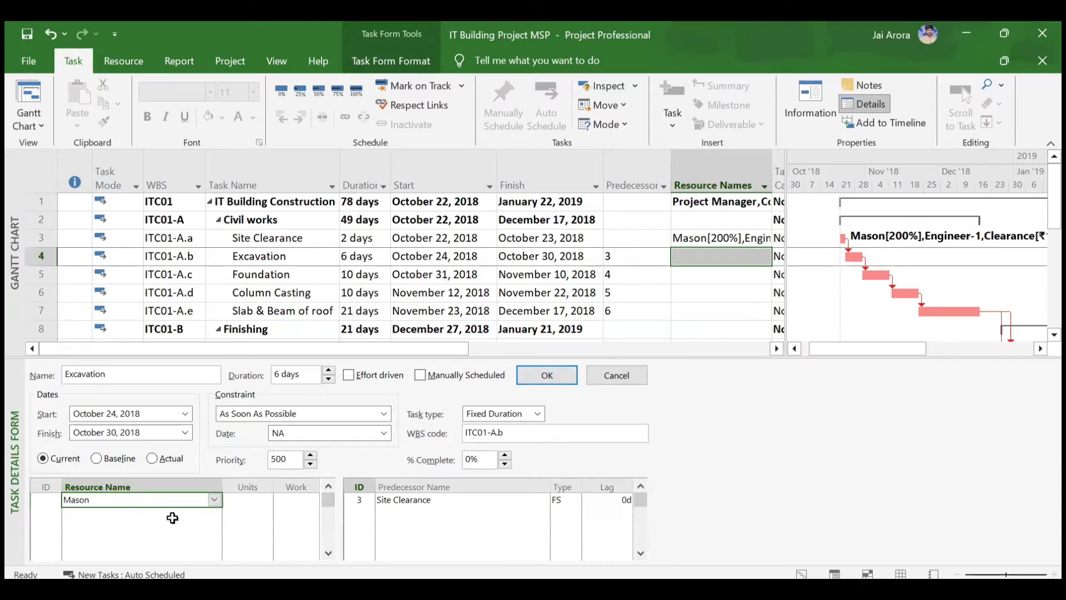
click(547, 375)
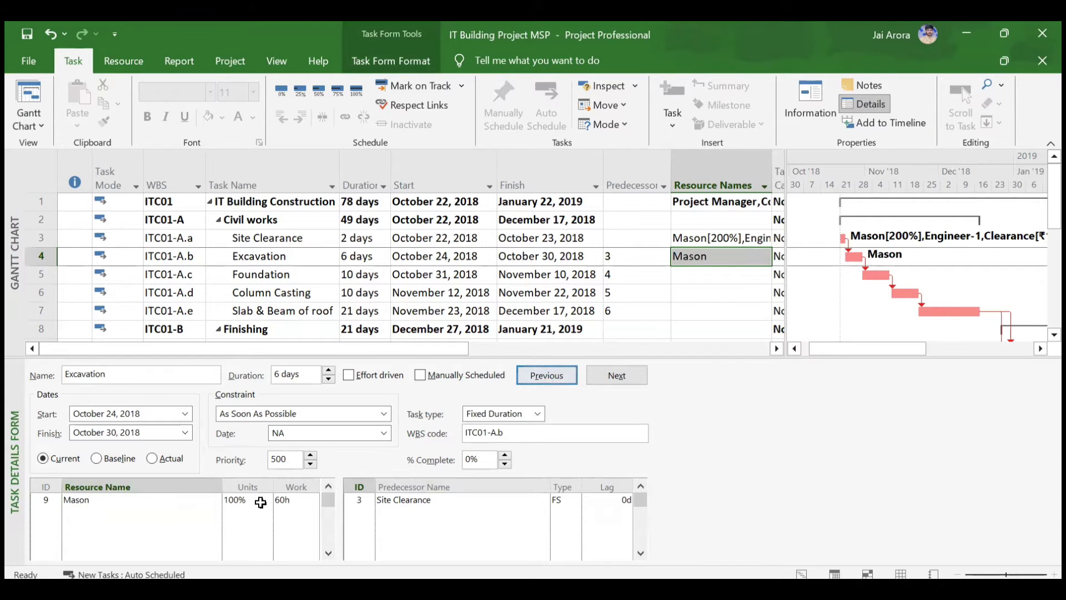
- Add Engineer-1 and Excavator to the Excavation task's resources
click(199, 515)
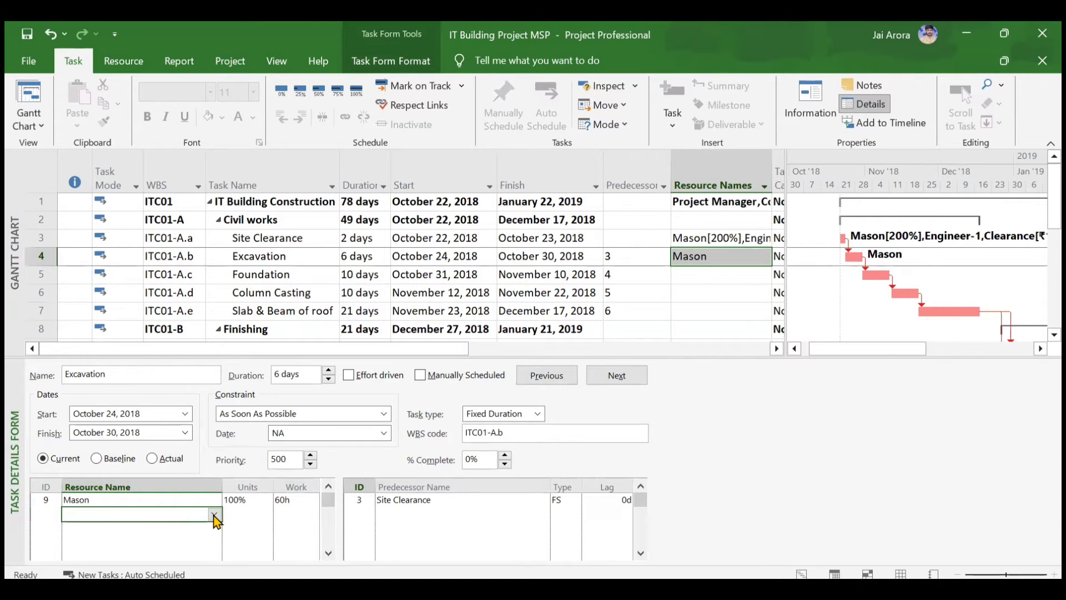
click(215, 515)
click(155, 274)
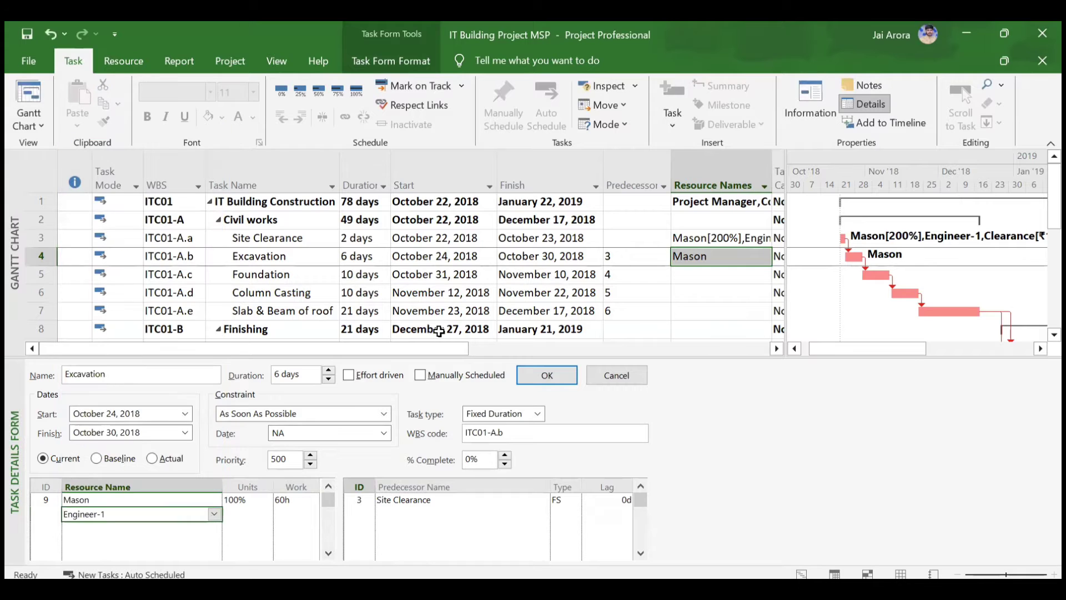
click(546, 374)
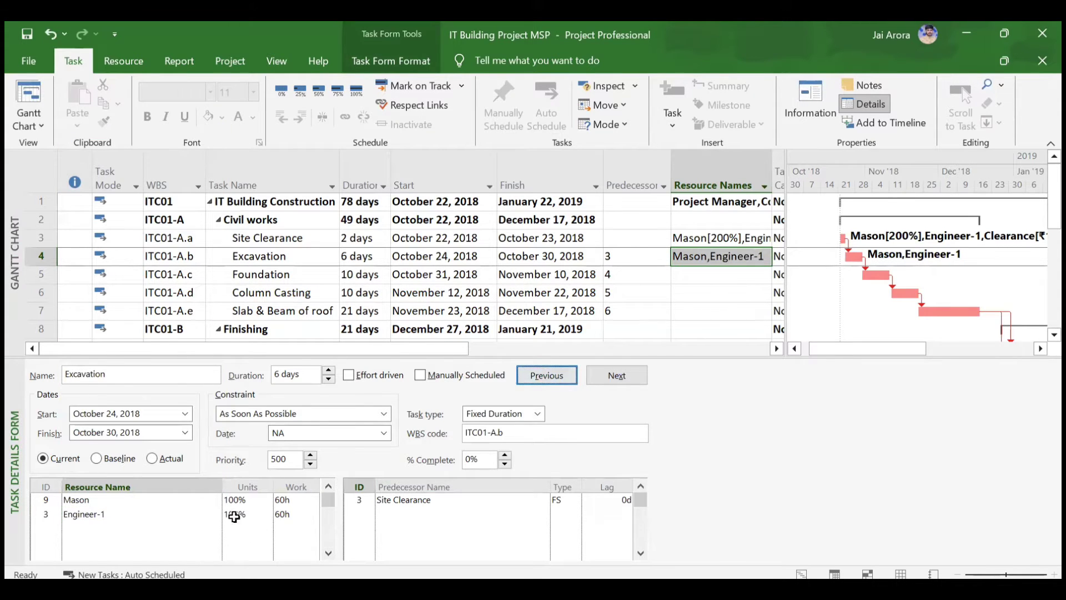
click(200, 526)
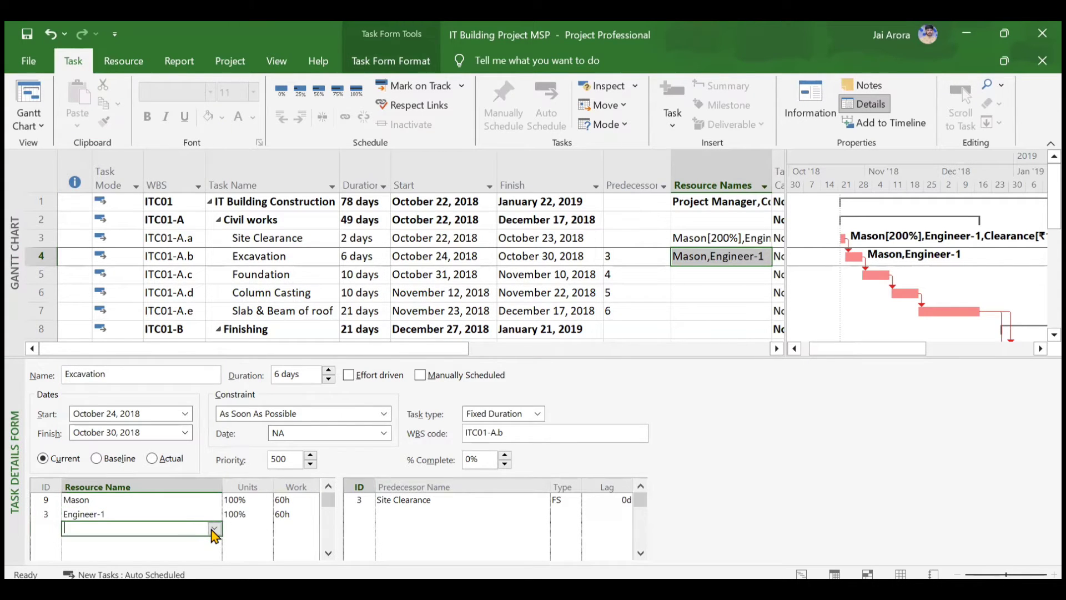
click(214, 527)
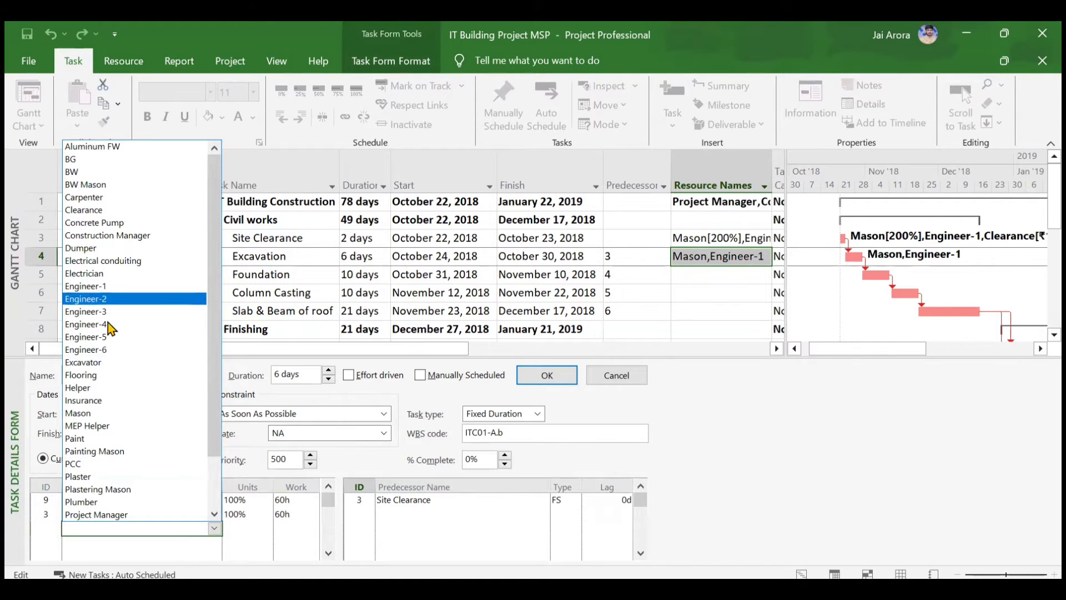
click(102, 360)
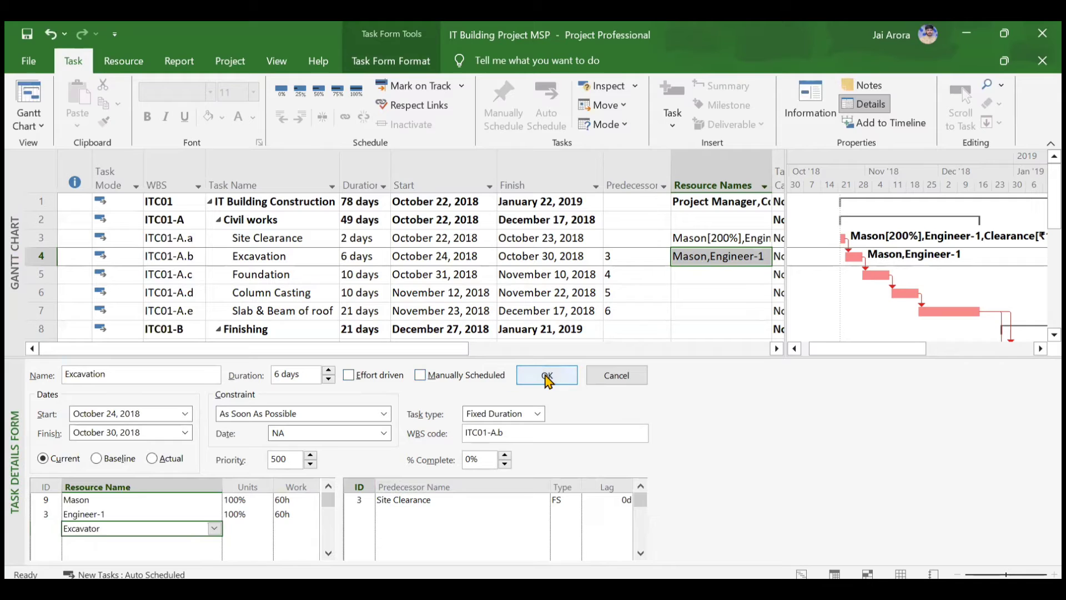
click(546, 382)
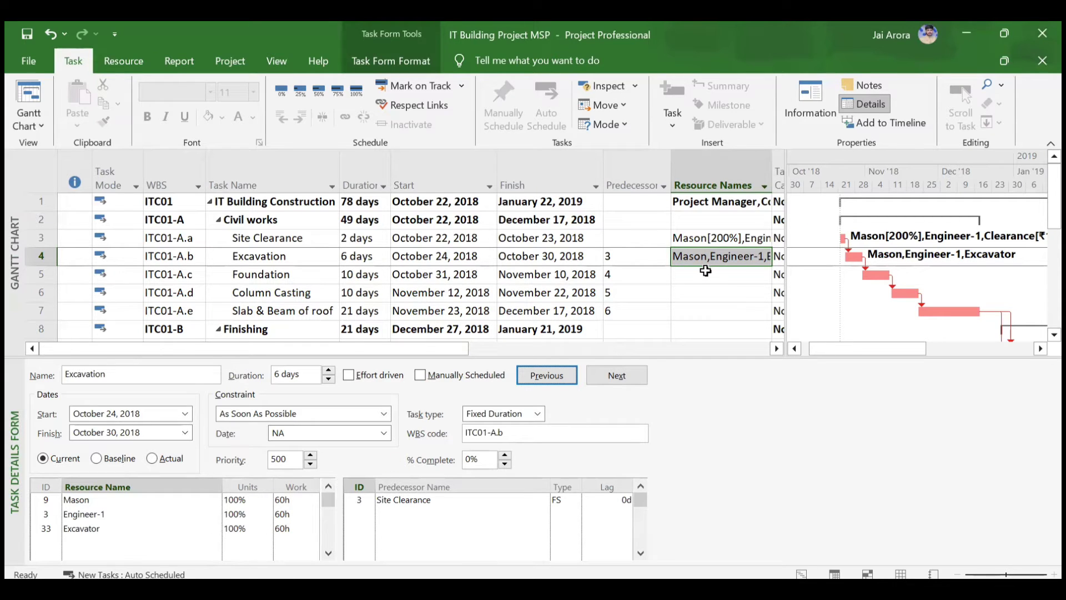
- Enter Mason and Helper as the first two resources of the Foundation task
click(705, 273)
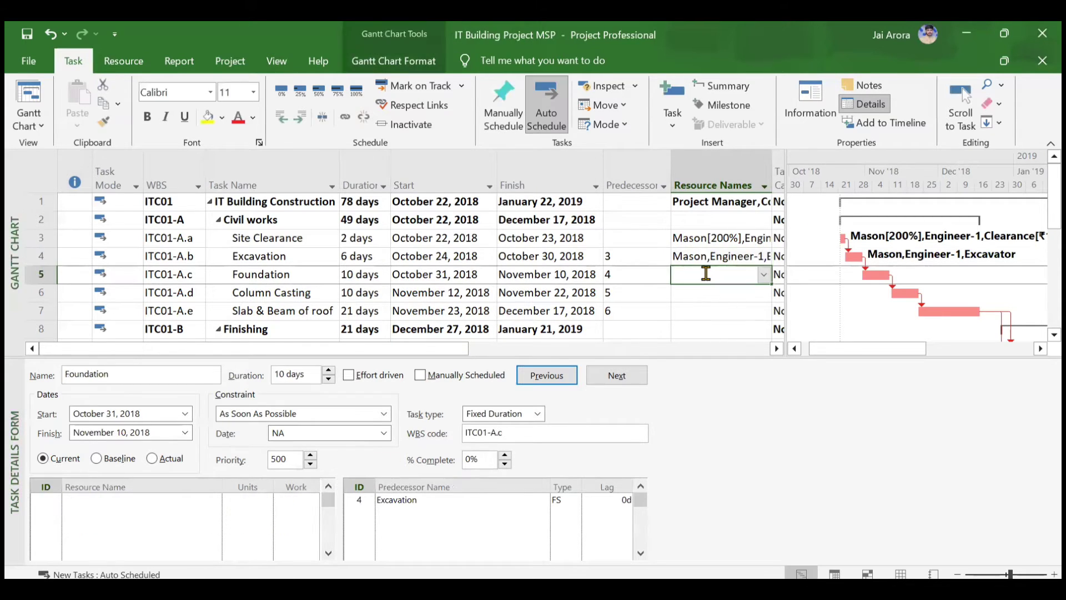
click(217, 503)
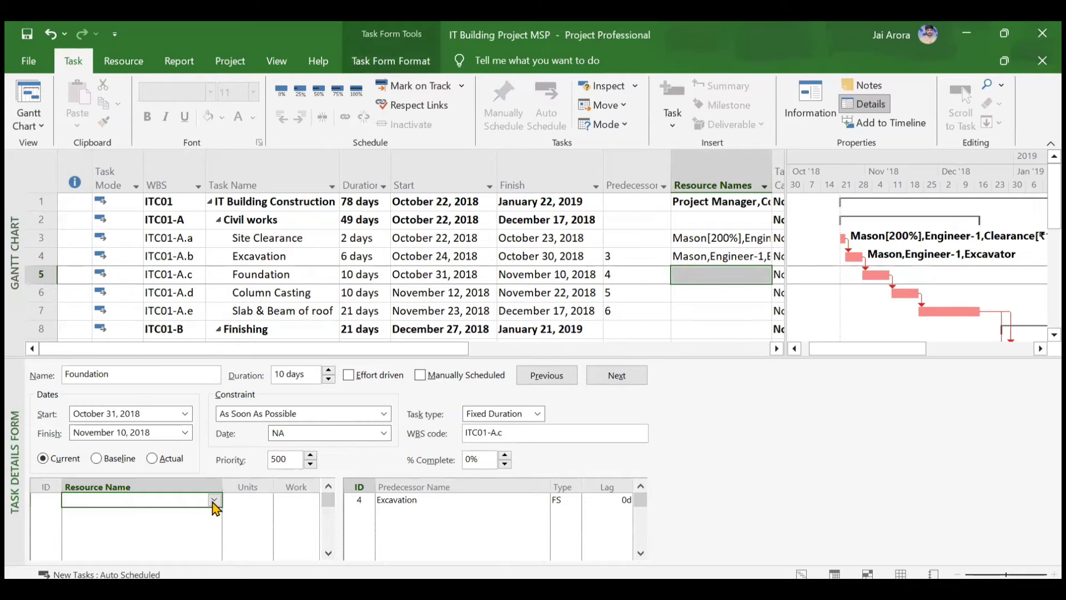
click(214, 501)
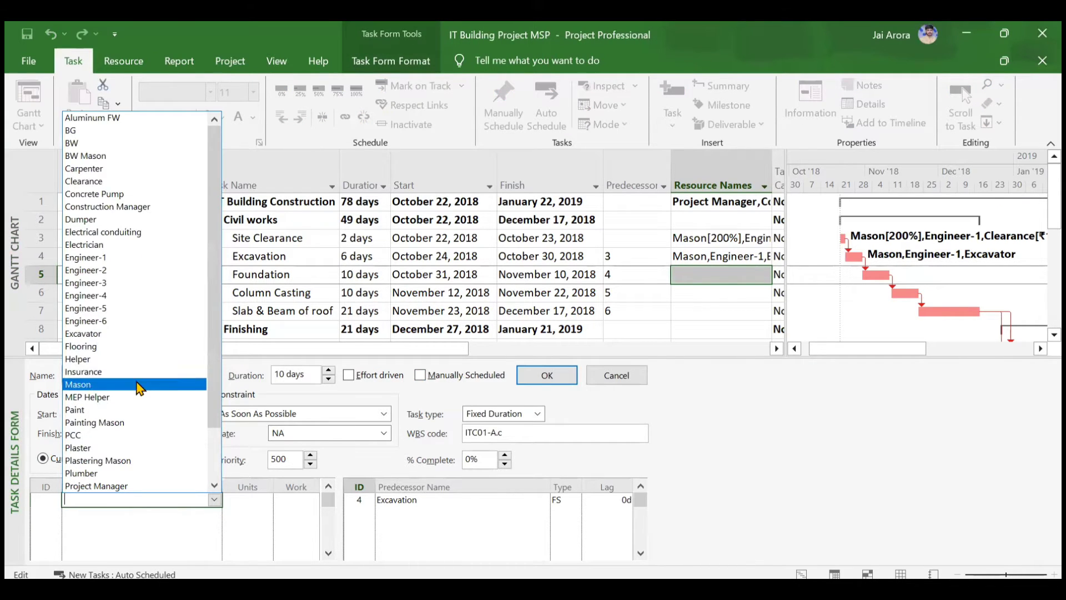
click(139, 385)
click(211, 513)
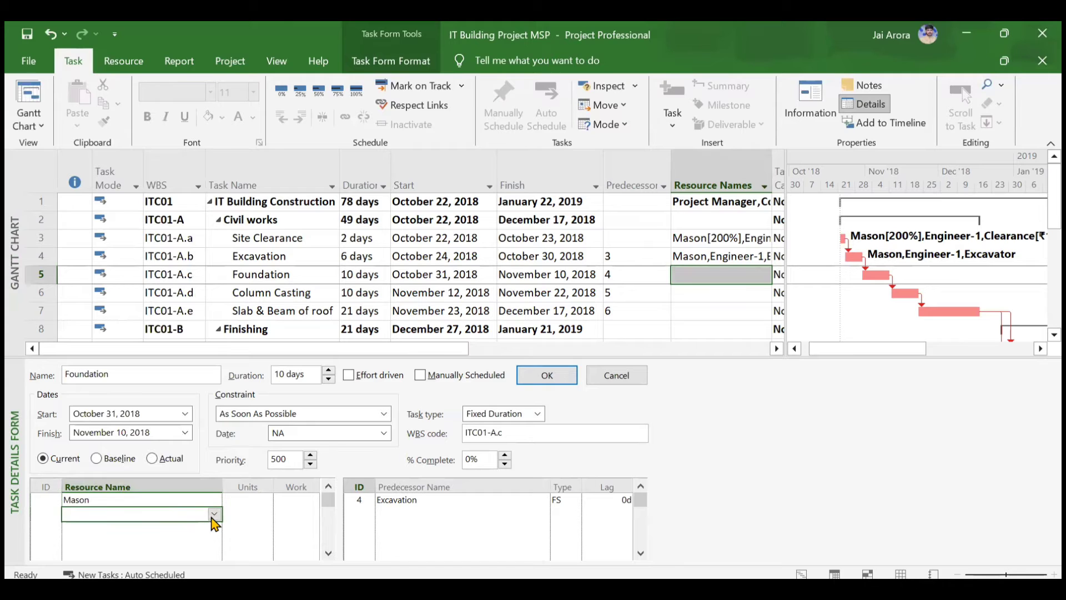
click(213, 514)
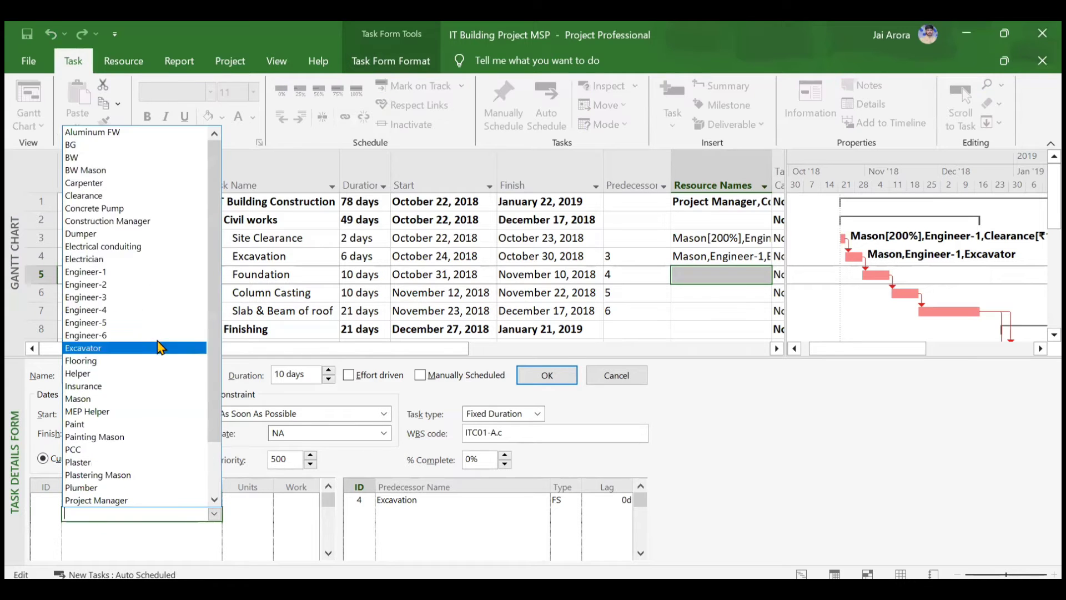
click(139, 371)
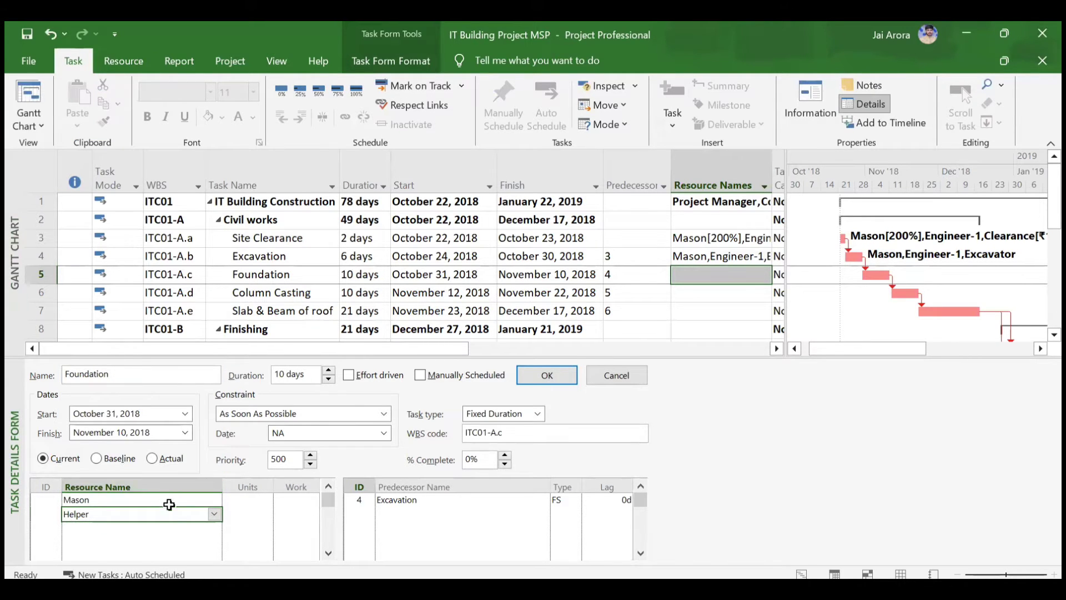
- Add Engineer-1 and PCC to the Foundation task and apply its resource assignments
click(206, 532)
click(214, 528)
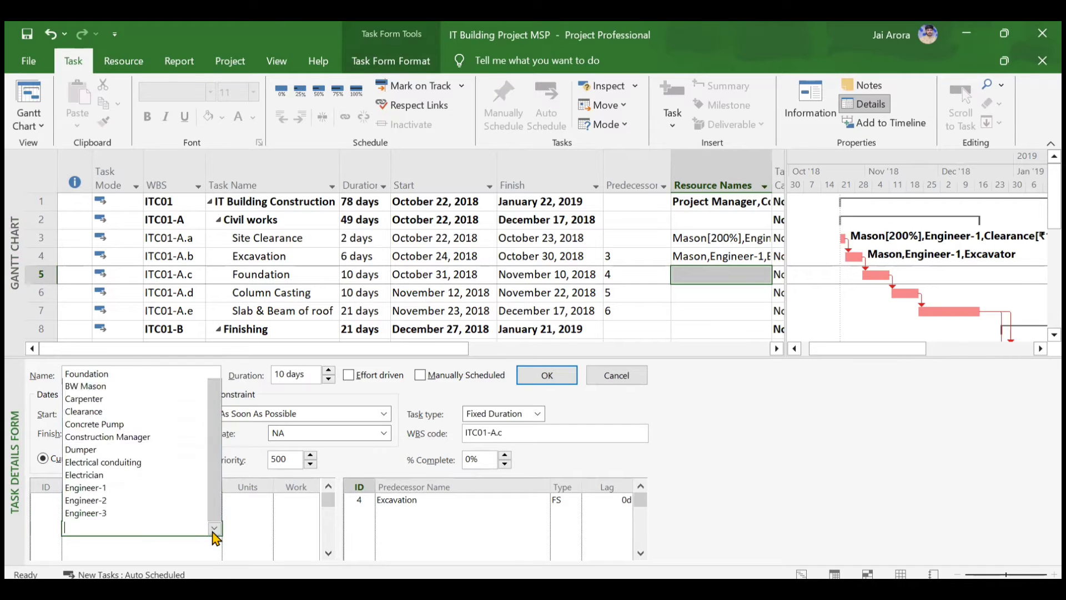
click(126, 287)
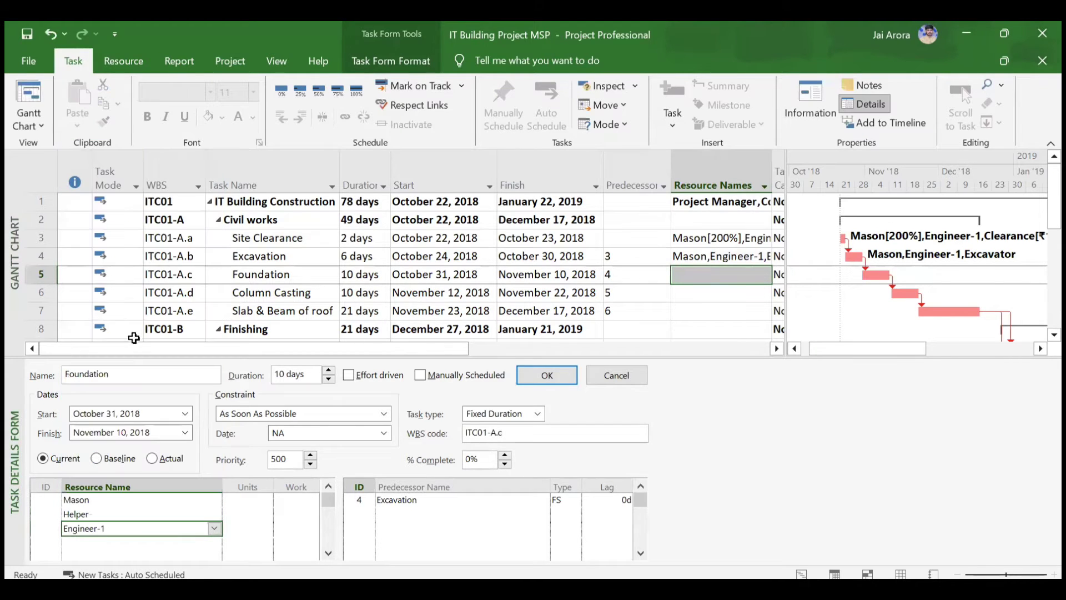
click(210, 543)
click(212, 545)
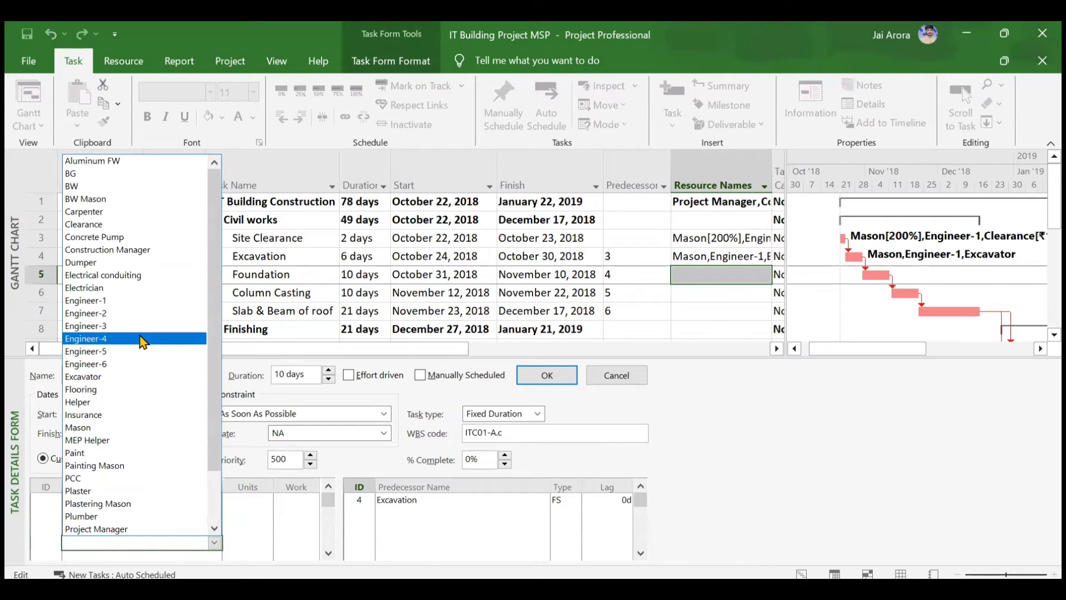
click(125, 480)
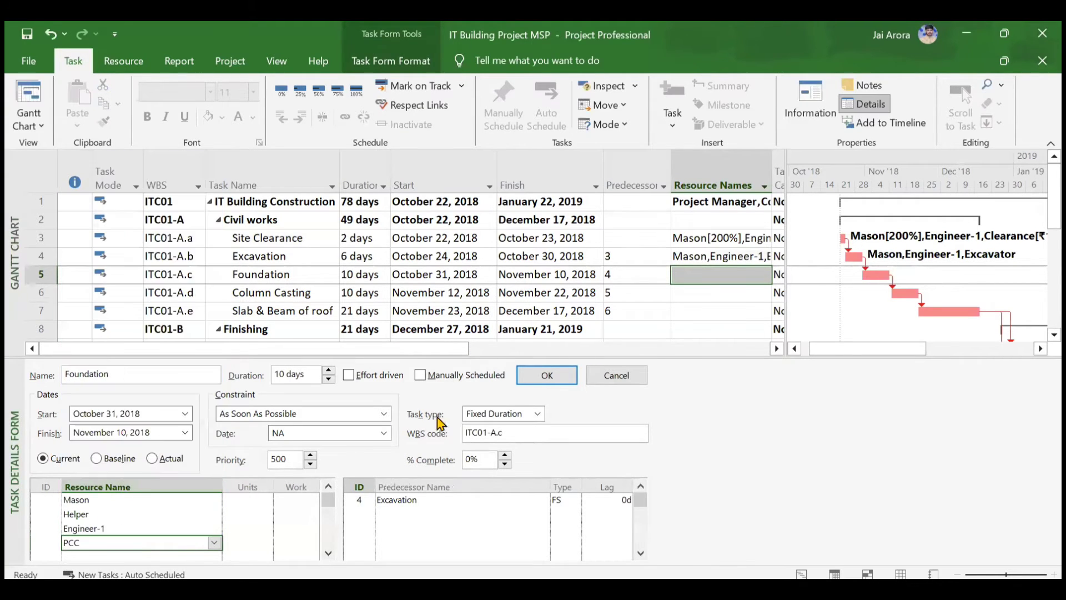
click(521, 383)
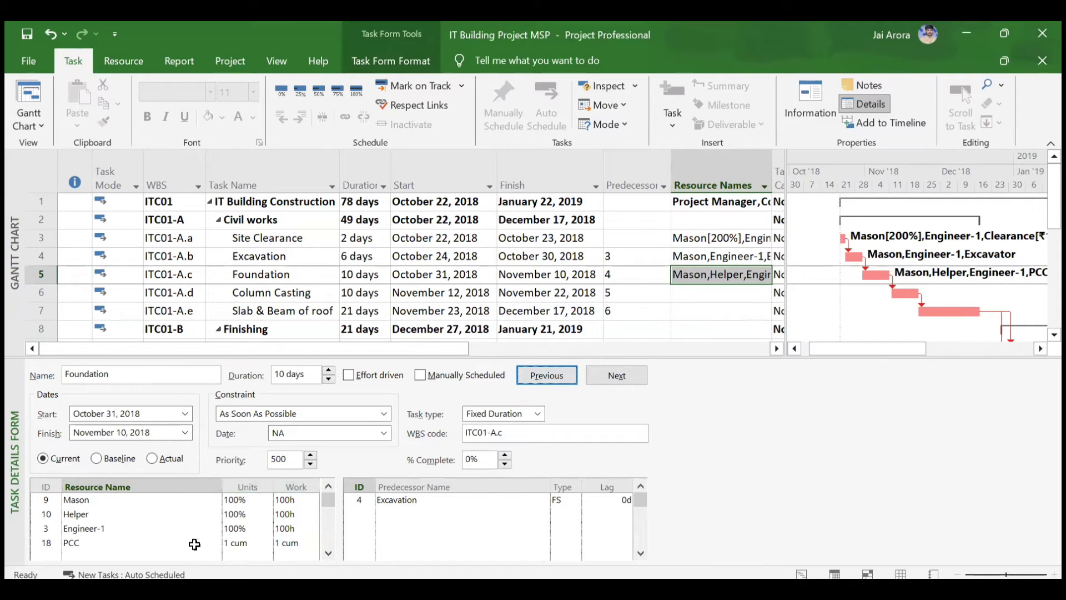
- Set the Foundation task's Mason units to 200% and its PCC quantity to 100 cum
click(264, 501)
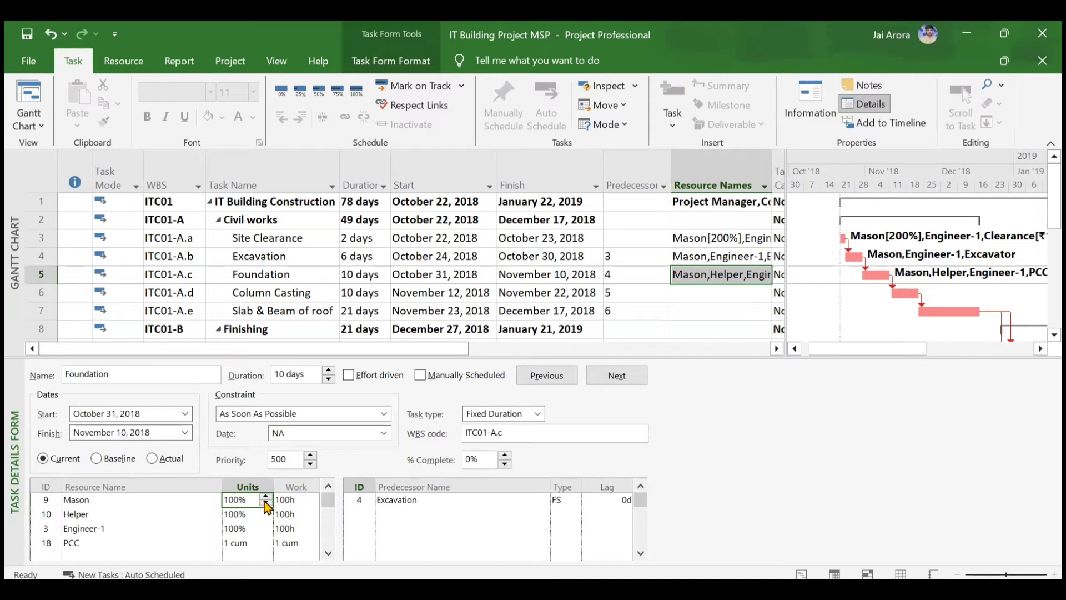
click(266, 497)
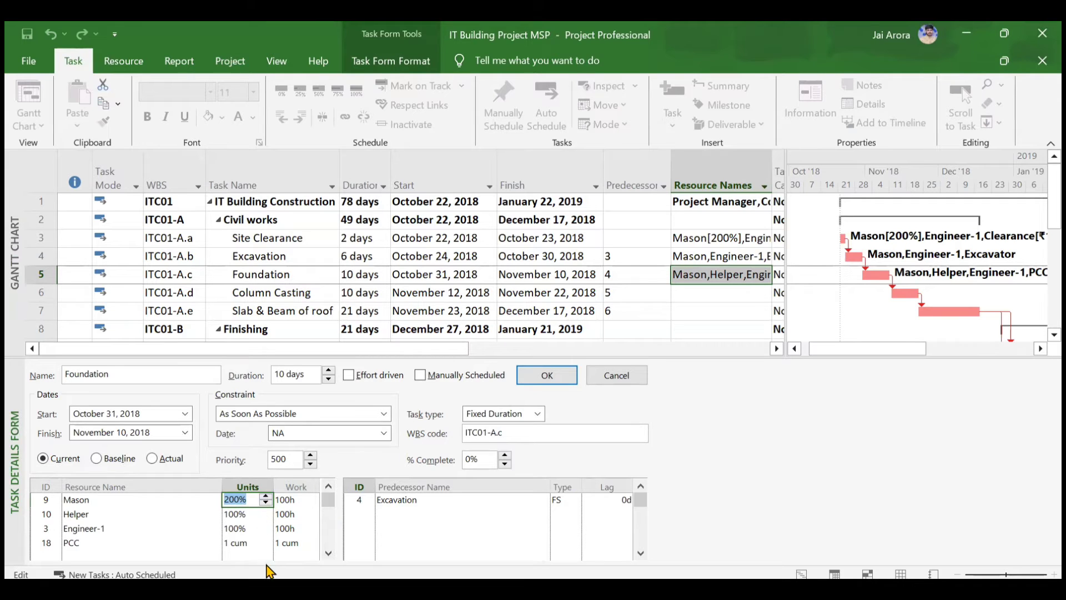
click(258, 544)
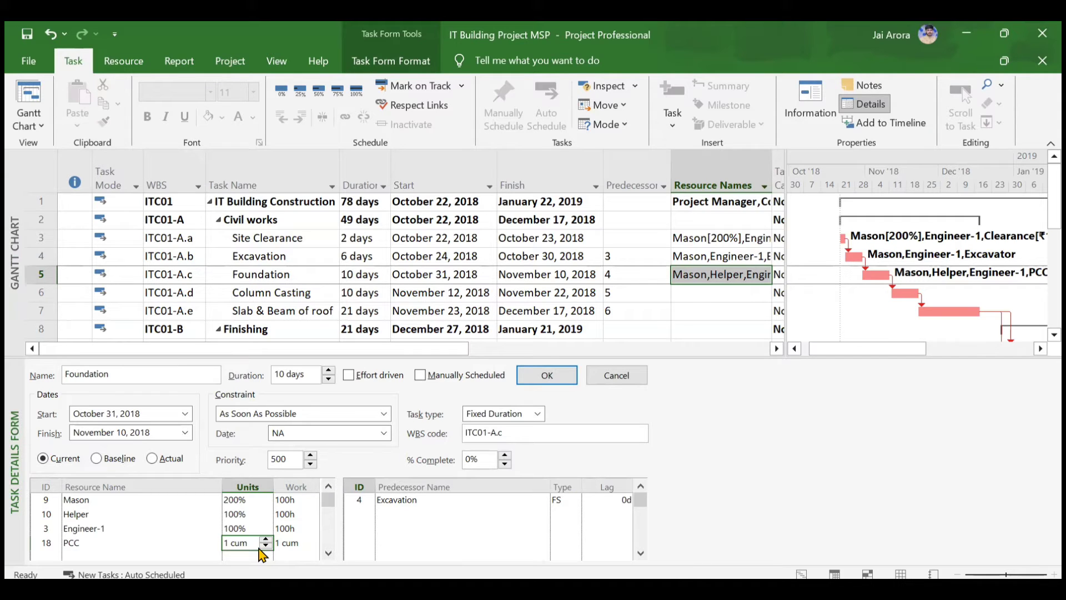
text(100)
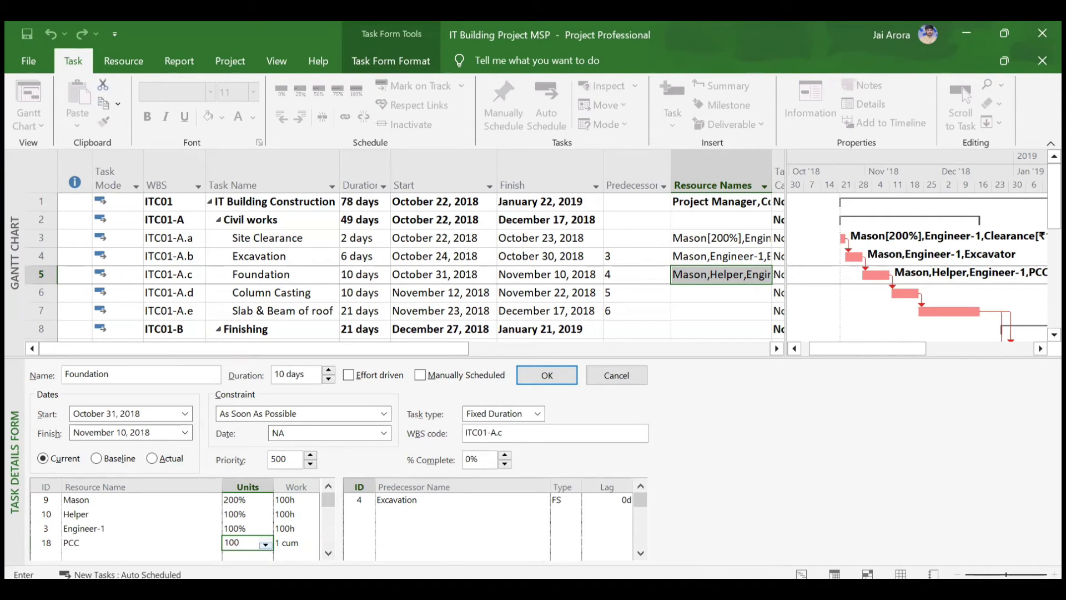
click(546, 377)
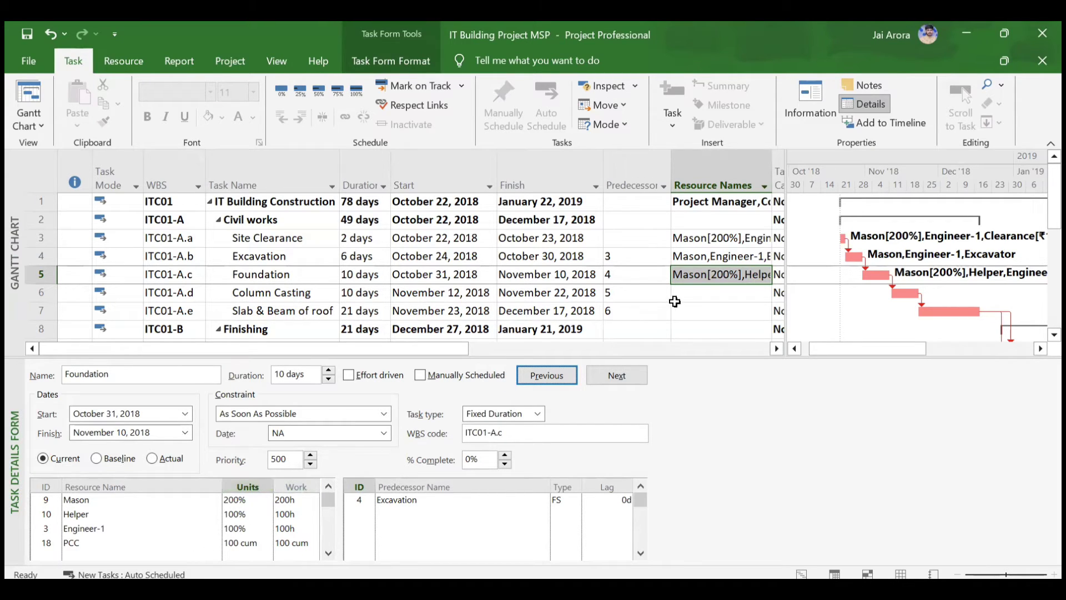
- Enter Mason and Helper as the first two resources of the Column Casting task
click(739, 290)
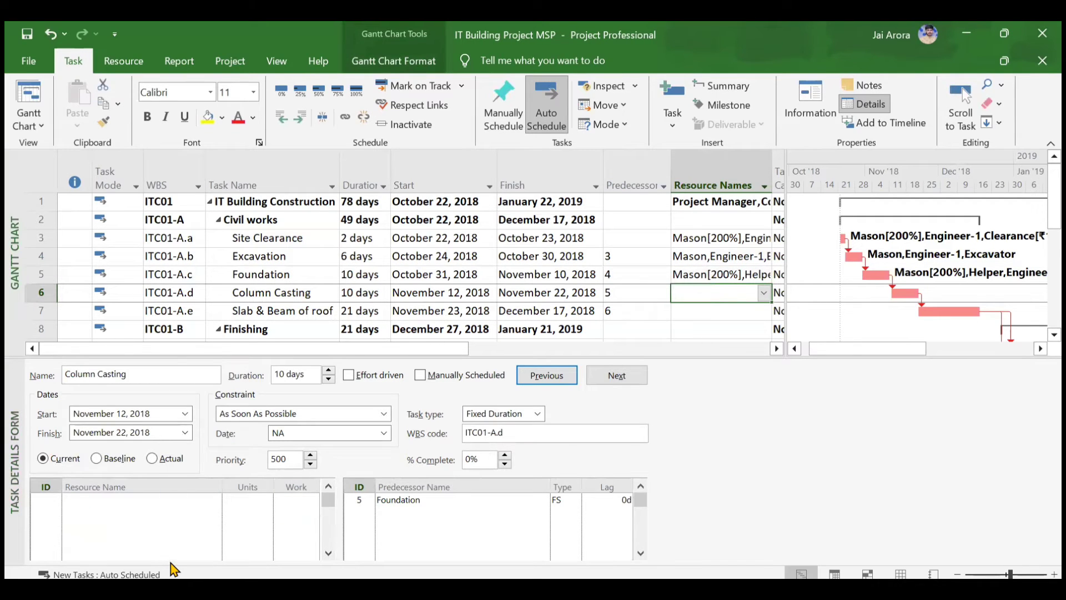
click(211, 499)
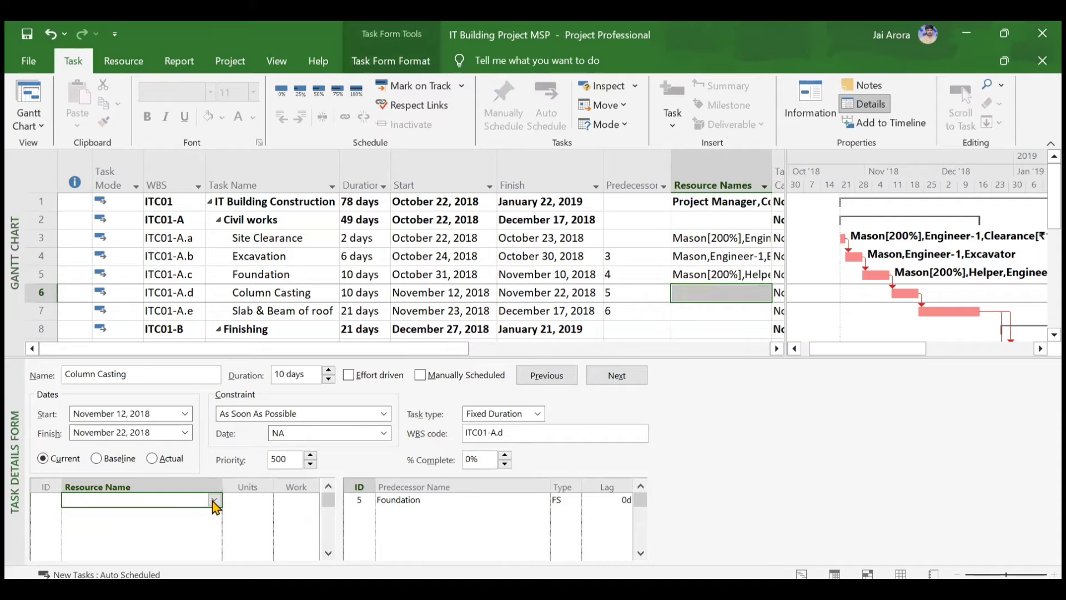
click(215, 500)
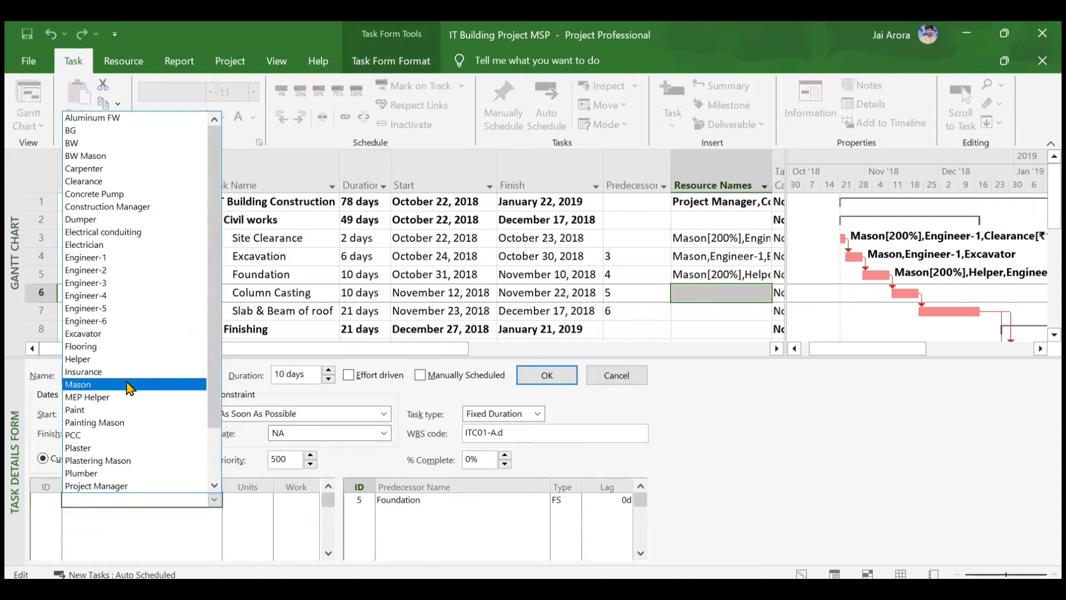
click(127, 383)
click(207, 512)
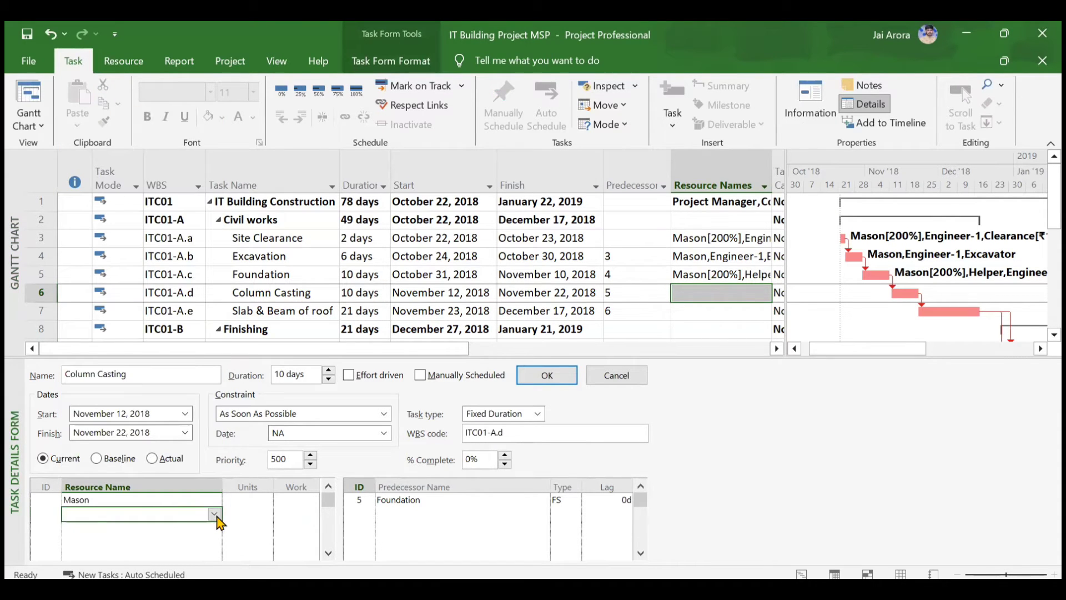
click(214, 513)
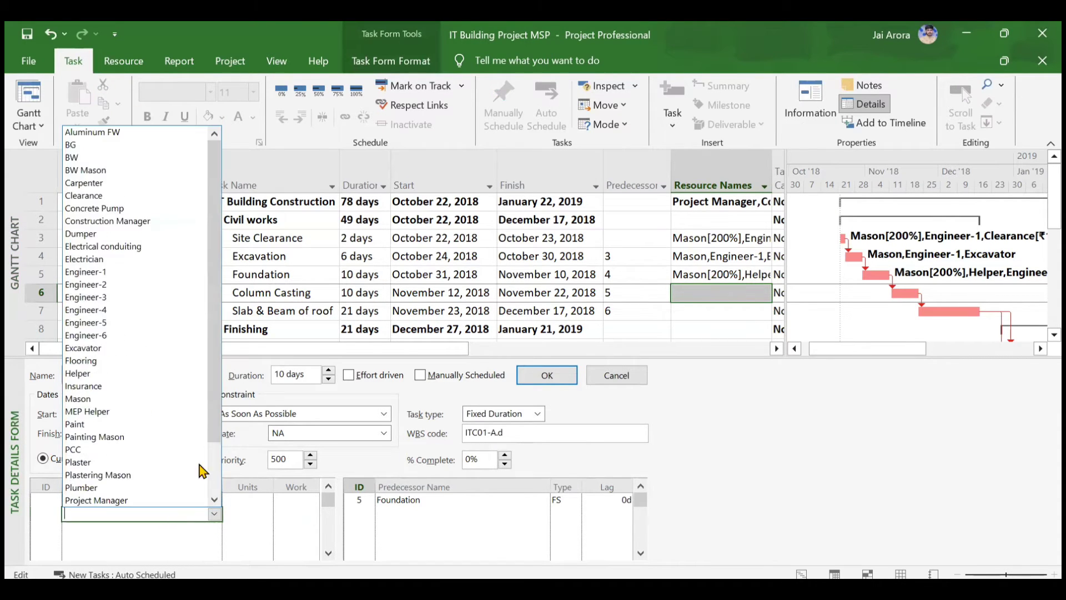
click(124, 374)
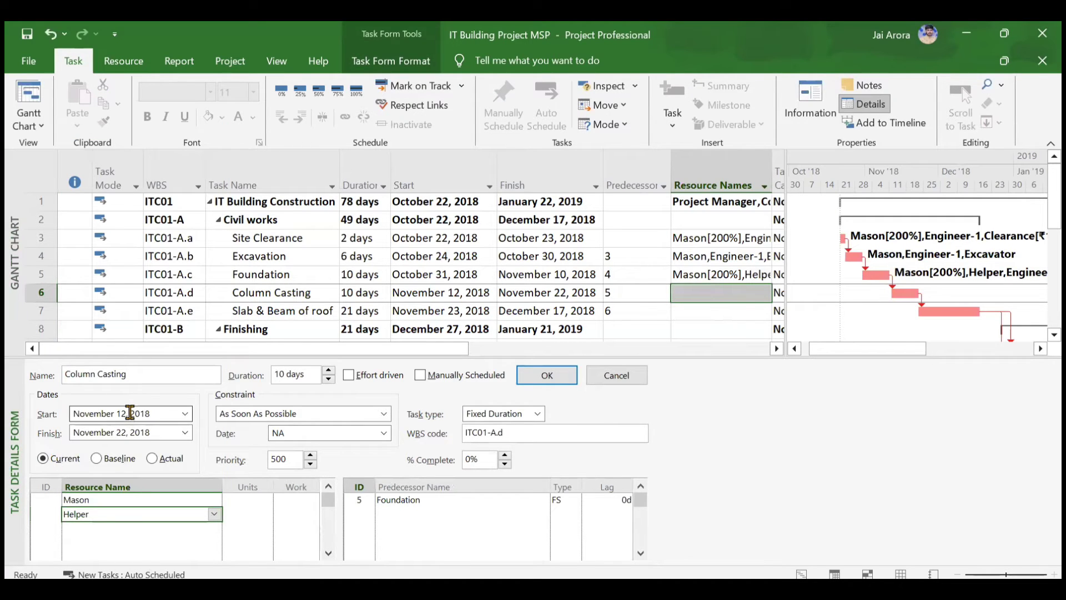
- Add Engineer-1 and Engineer-2 to the Column Casting task and apply its resource assignments
click(217, 525)
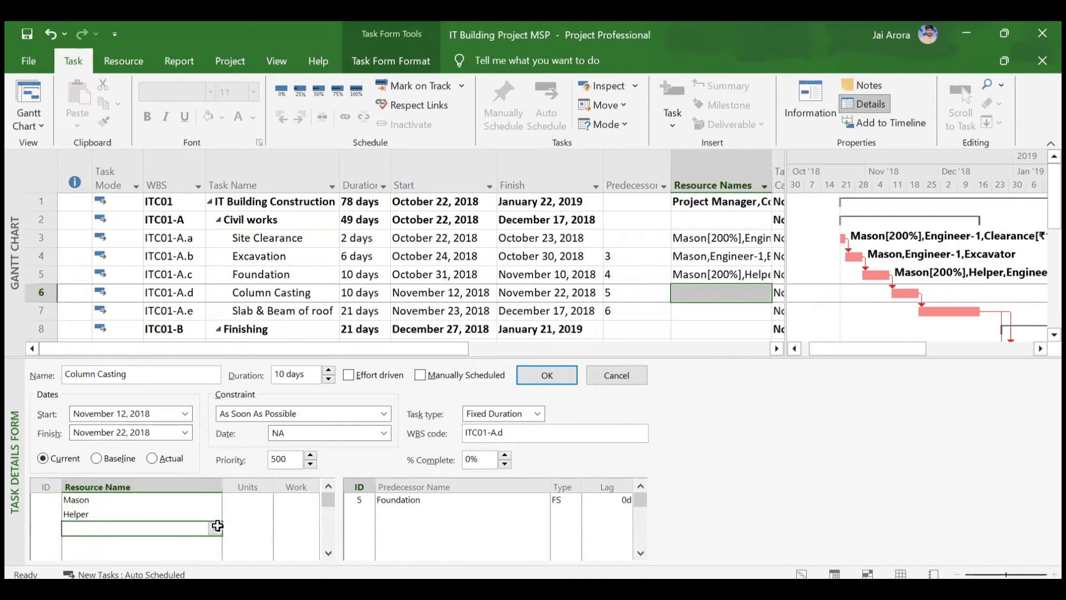
click(214, 528)
click(150, 287)
click(210, 541)
click(214, 542)
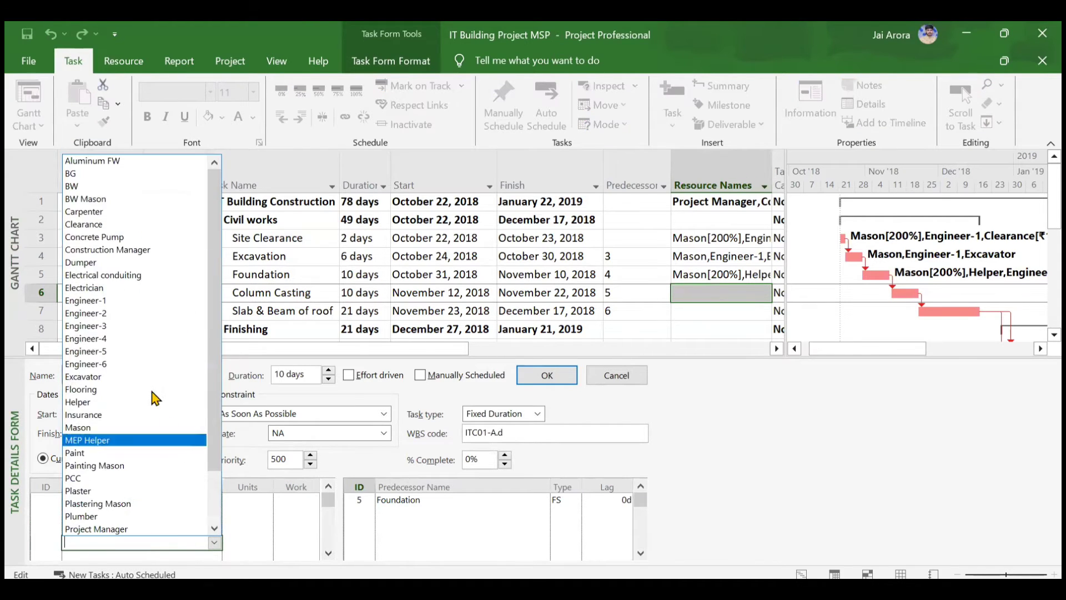
click(131, 314)
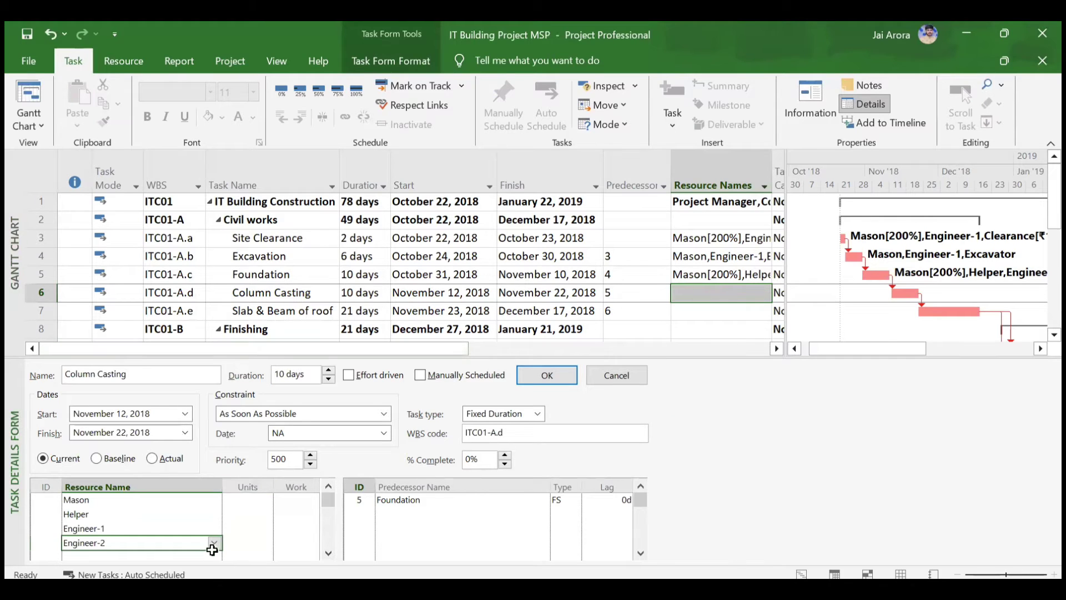
click(549, 375)
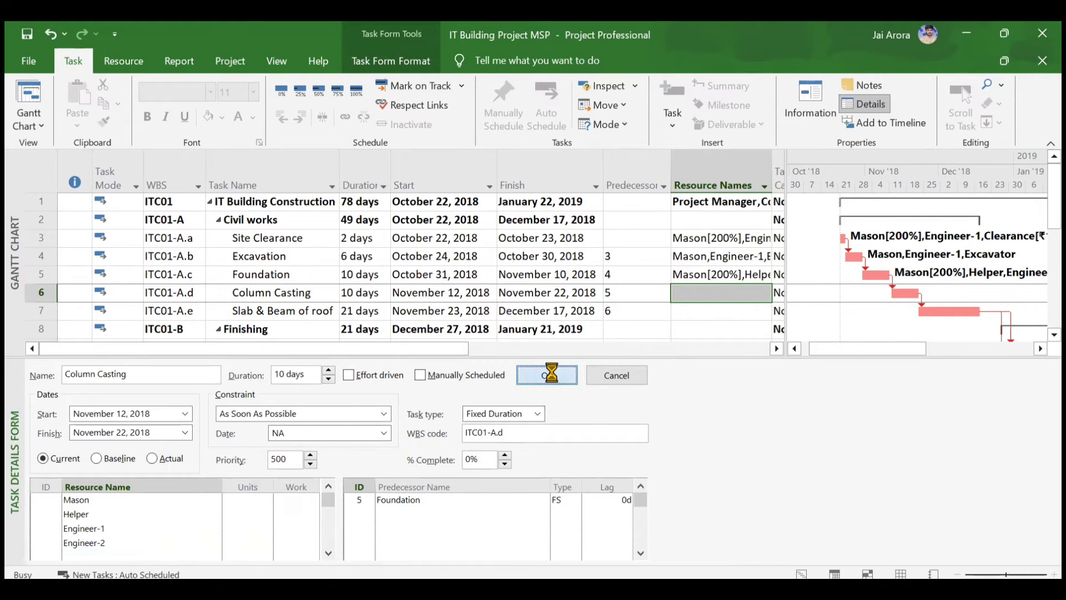
- Enlarge the task details form and add Engineer-3 and Concrete Pump to the Column Casting task's resources
drag(545, 356, 553, 305)
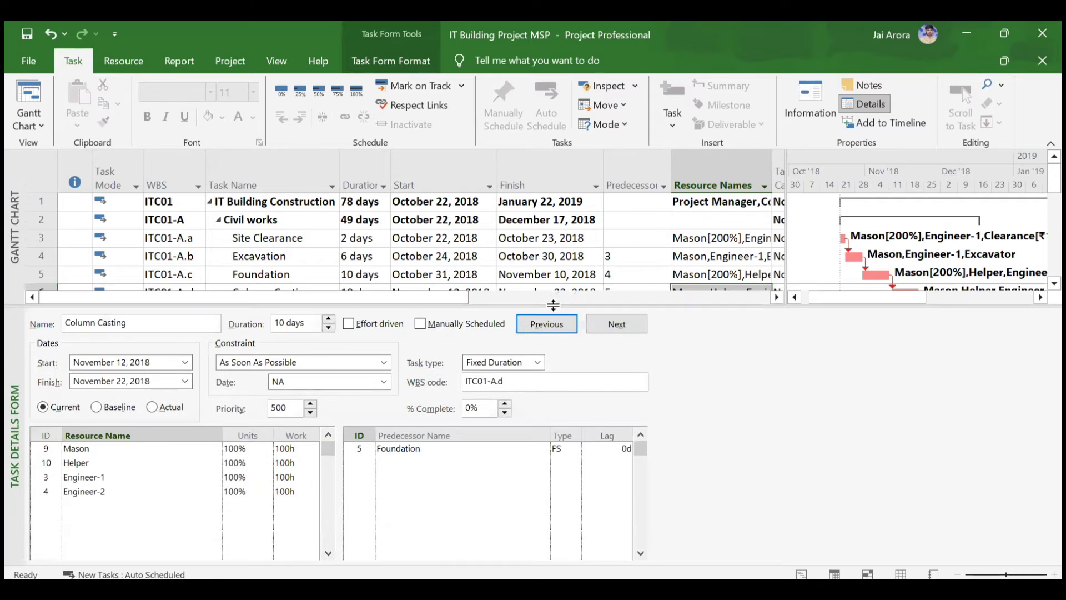
click(202, 509)
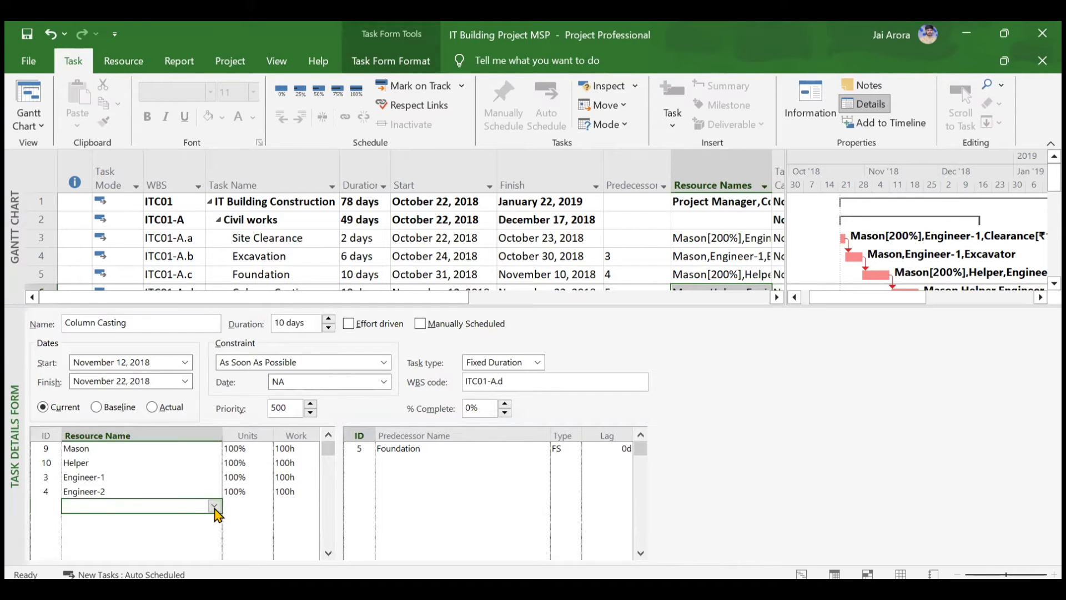
click(213, 505)
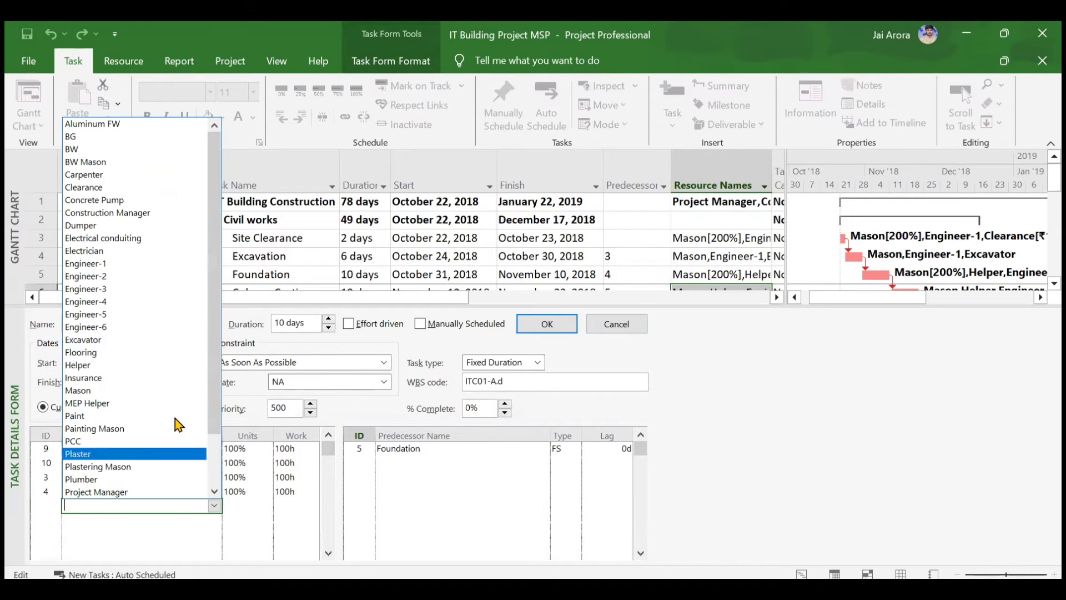
click(159, 288)
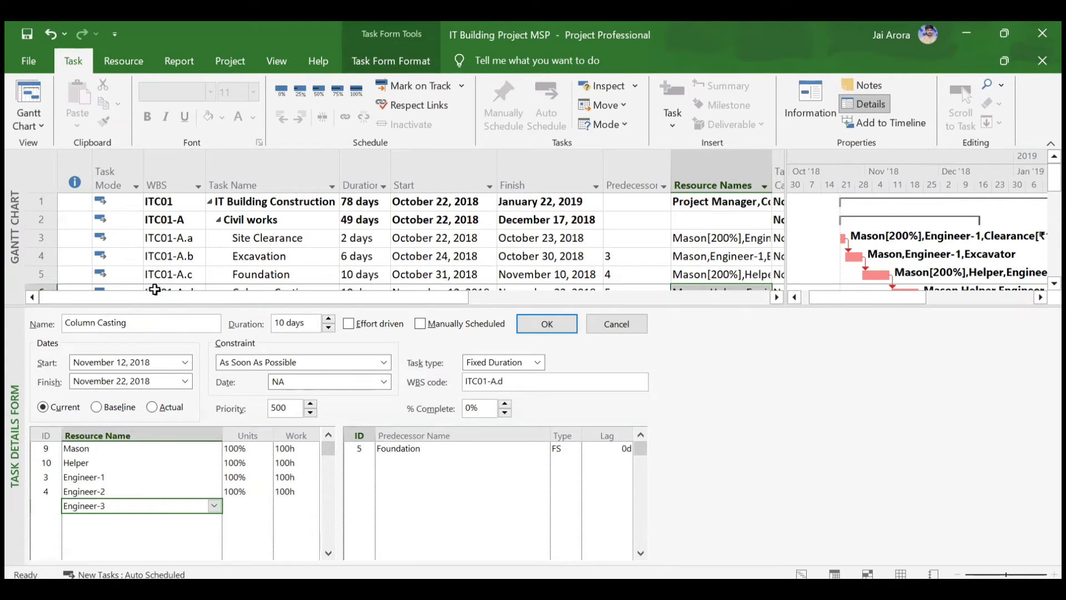
click(211, 528)
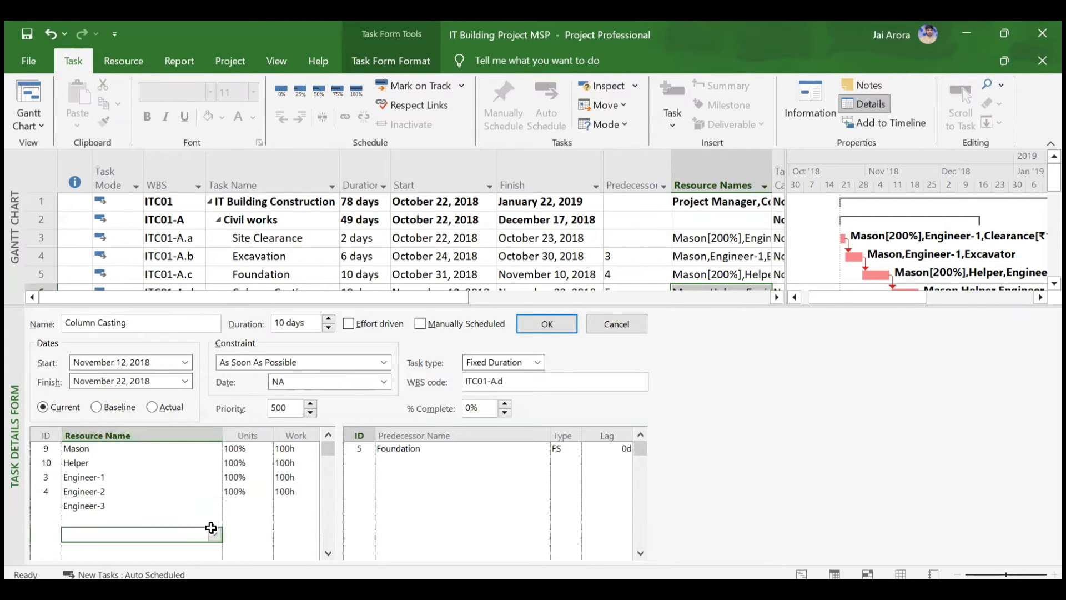
click(211, 528)
click(213, 519)
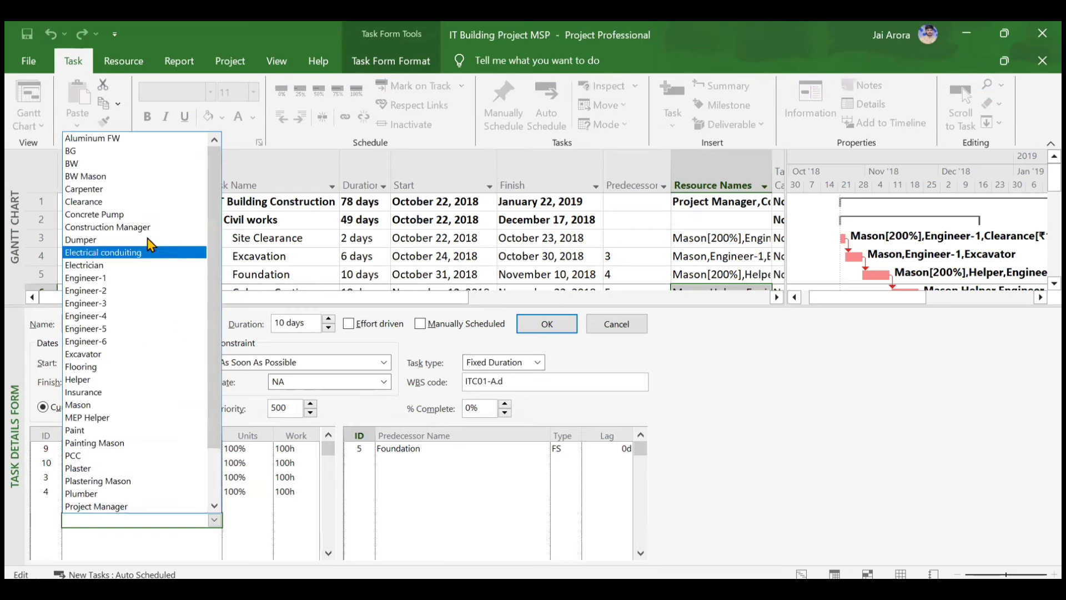
click(141, 215)
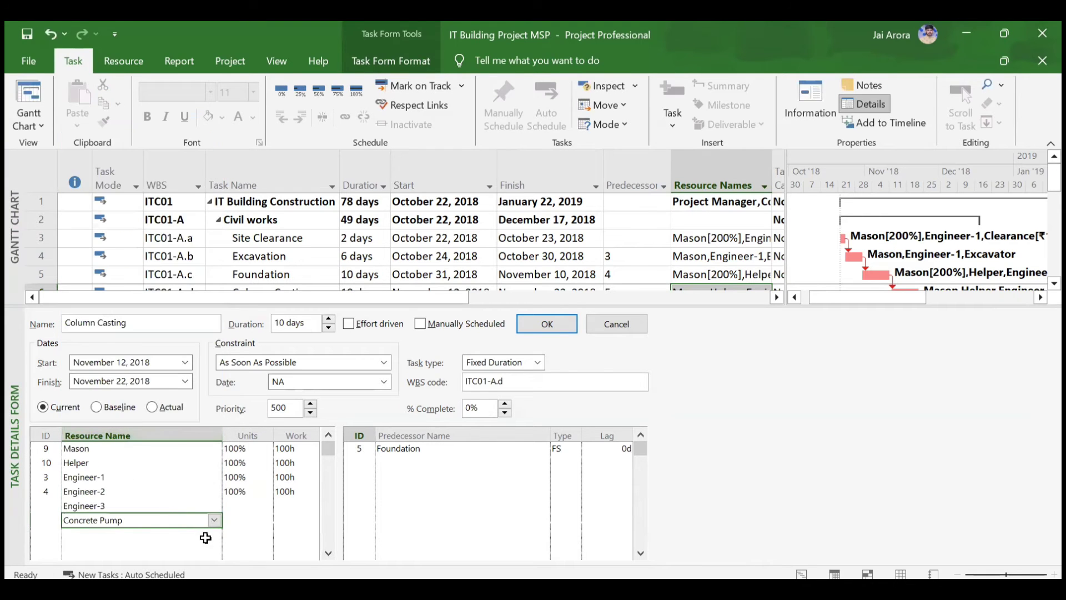
- Add the RCC material to the Column Casting task and apply the extended resource list
click(206, 536)
click(213, 535)
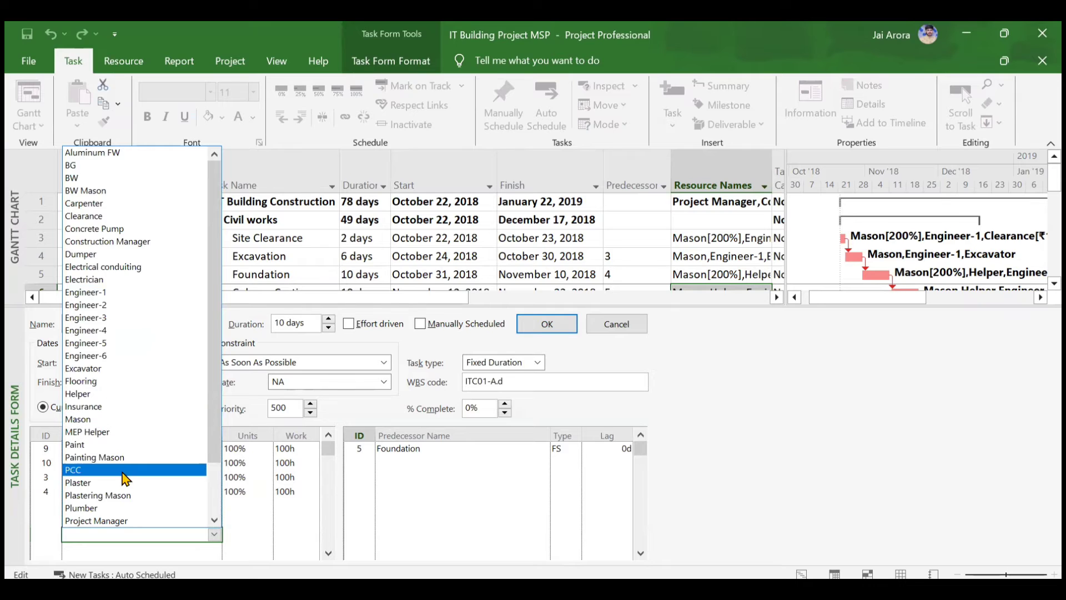
scroll(122, 478, down, 5)
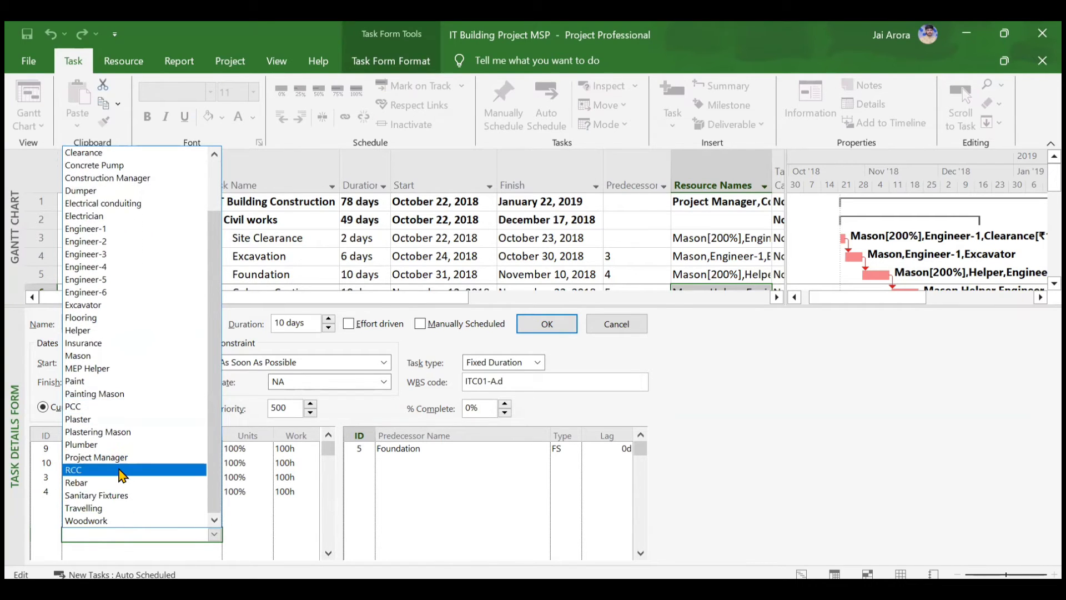
click(122, 469)
click(550, 325)
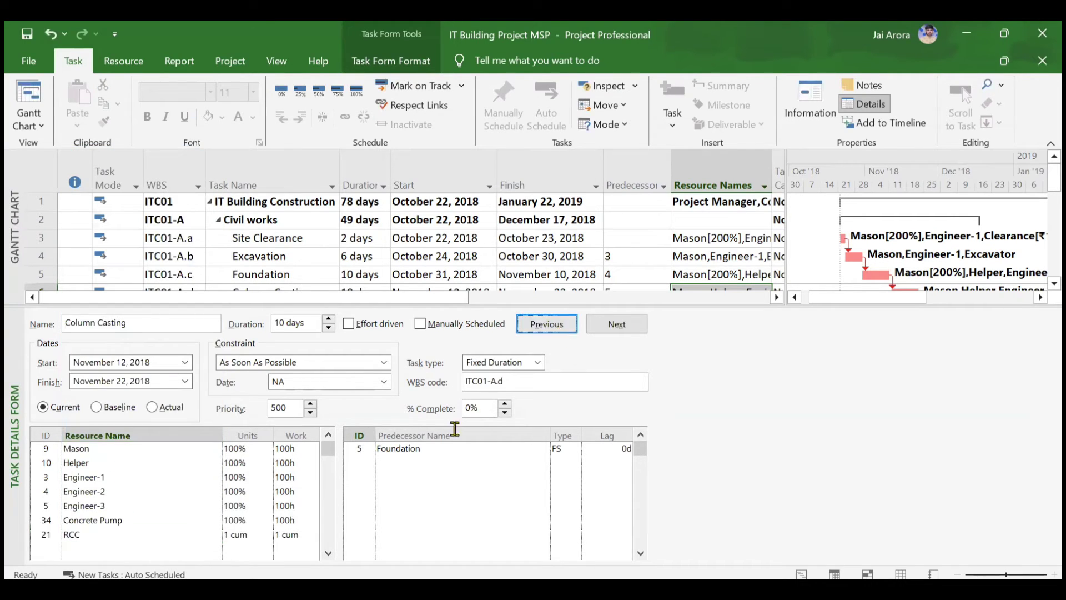
- Set the Column Casting task's Mason units to 200% and its RCC quantity to 200 cum
click(263, 448)
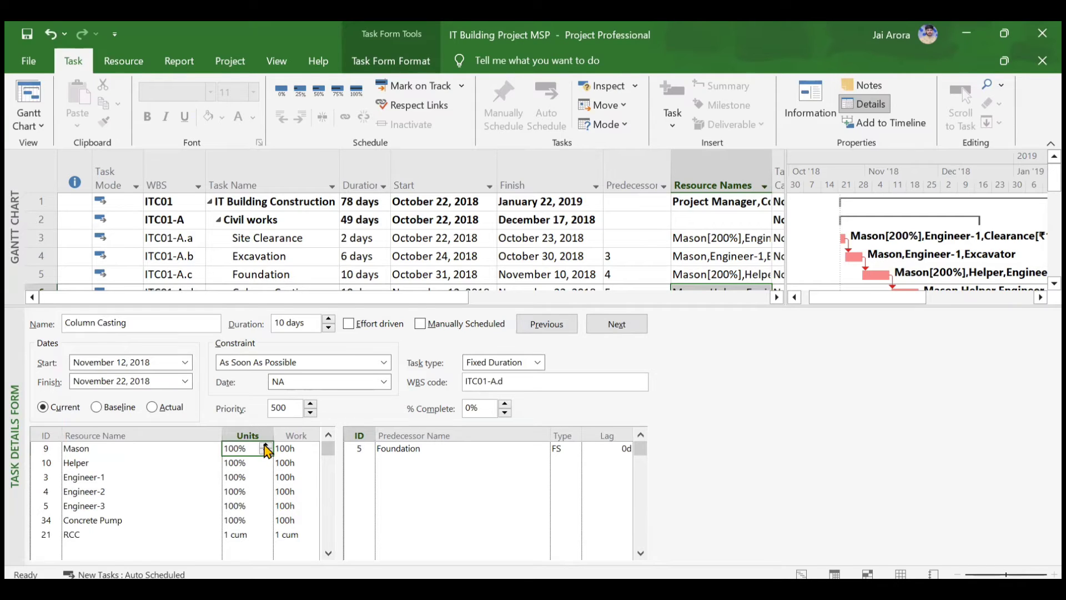
click(264, 445)
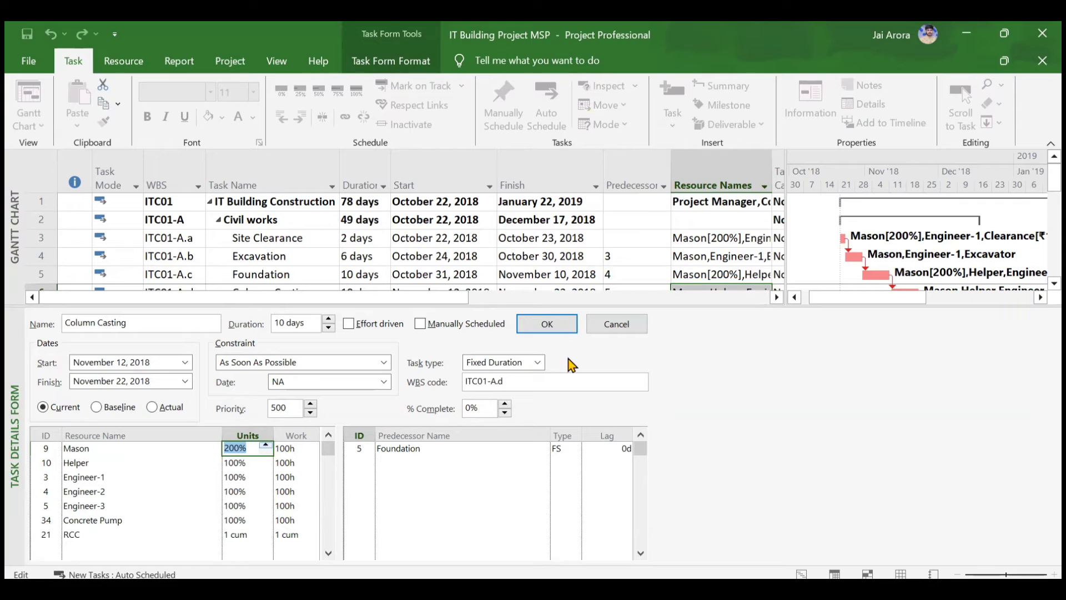
click(252, 537)
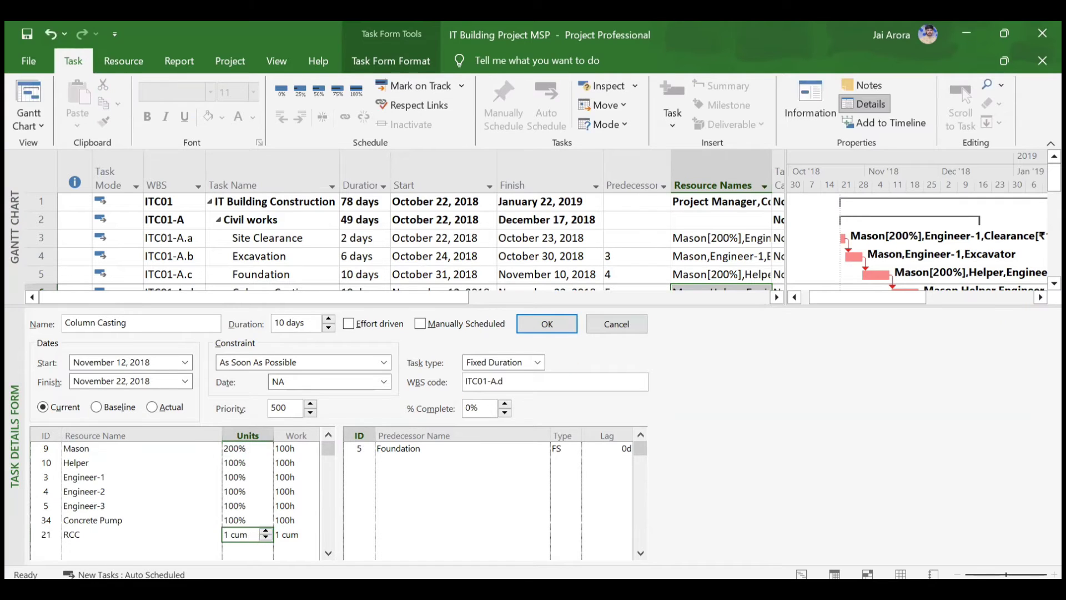
text(200)
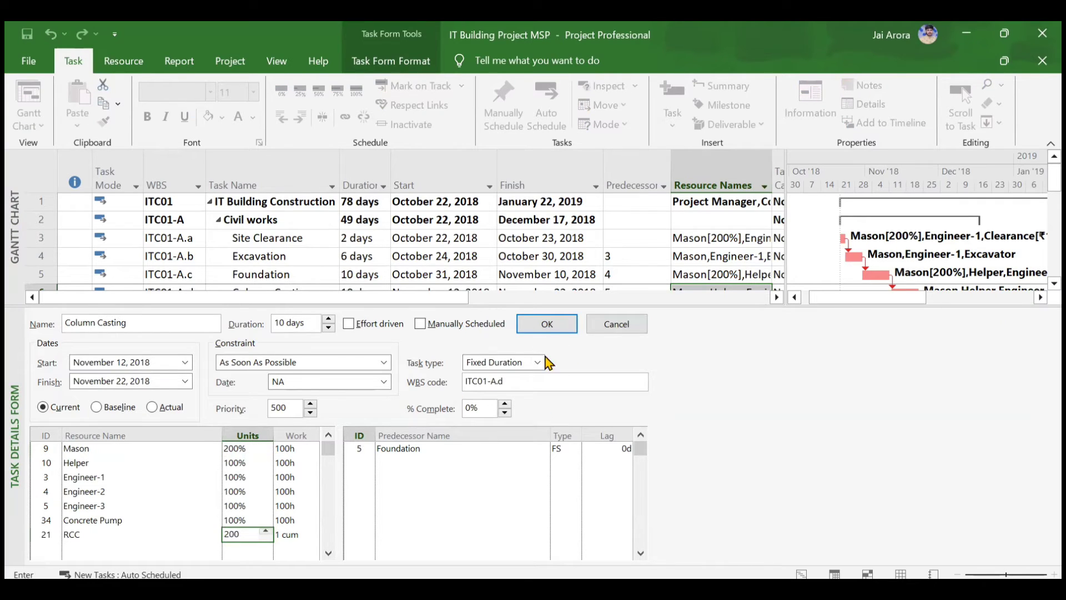
click(547, 326)
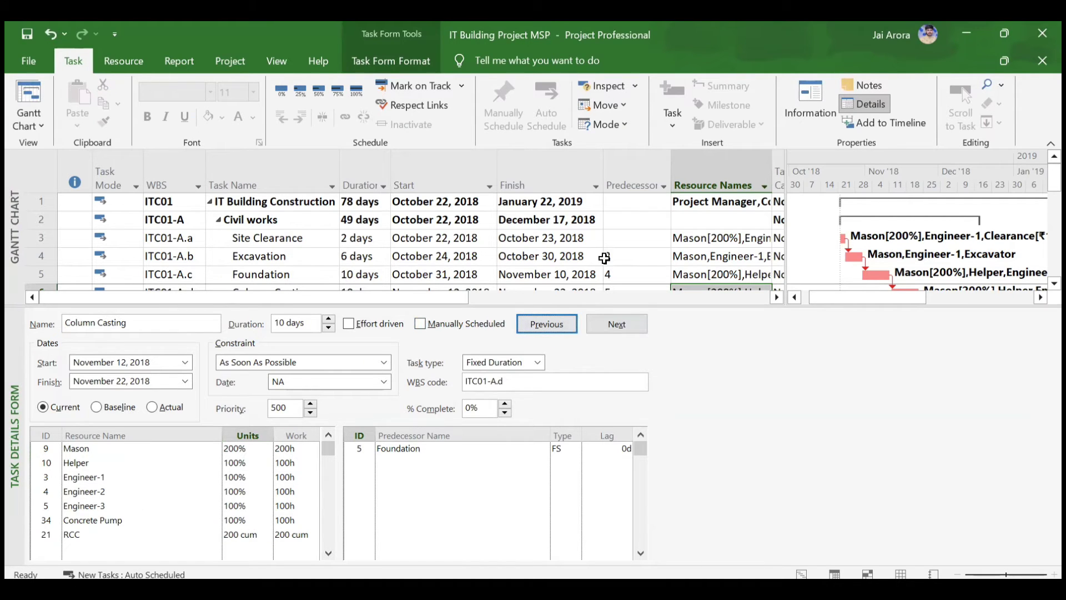
- Enter Mason and Helper as the first two resources of the Slab & Beam of roof task
click(622, 325)
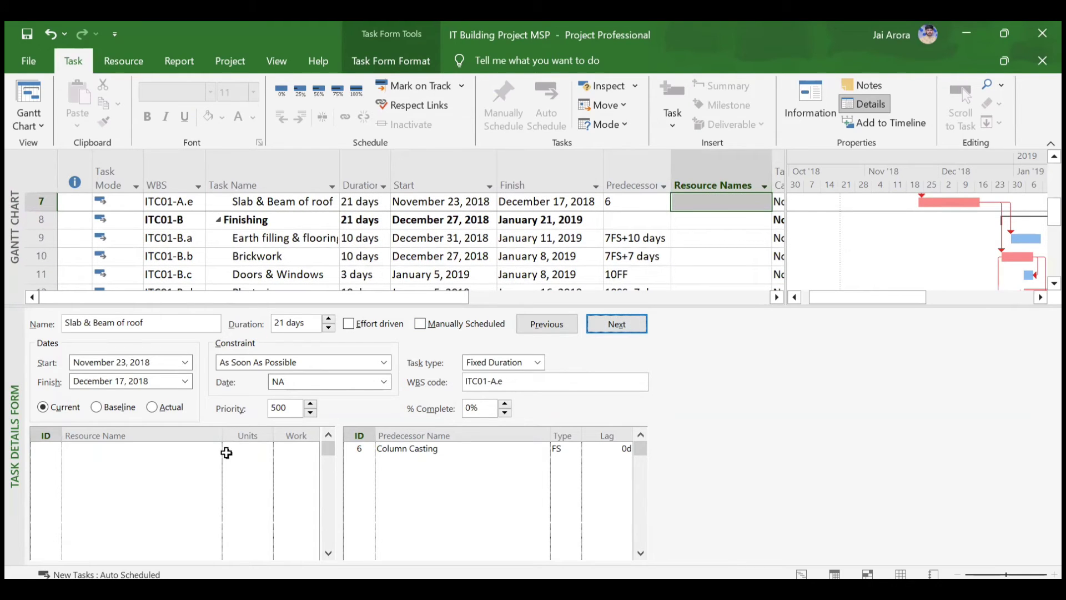
click(190, 457)
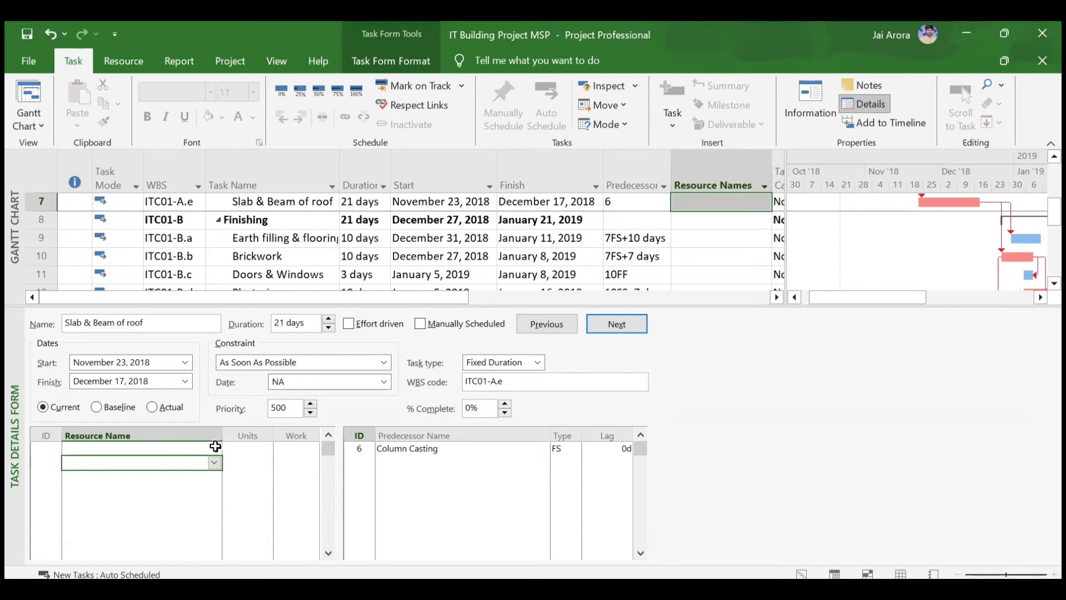
click(216, 448)
click(214, 449)
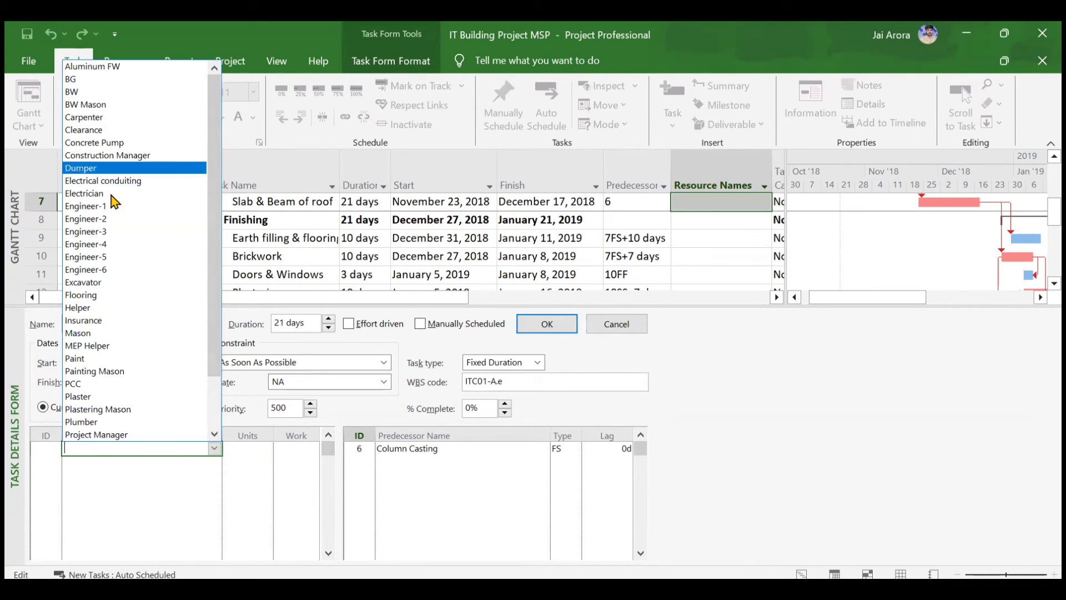
click(110, 333)
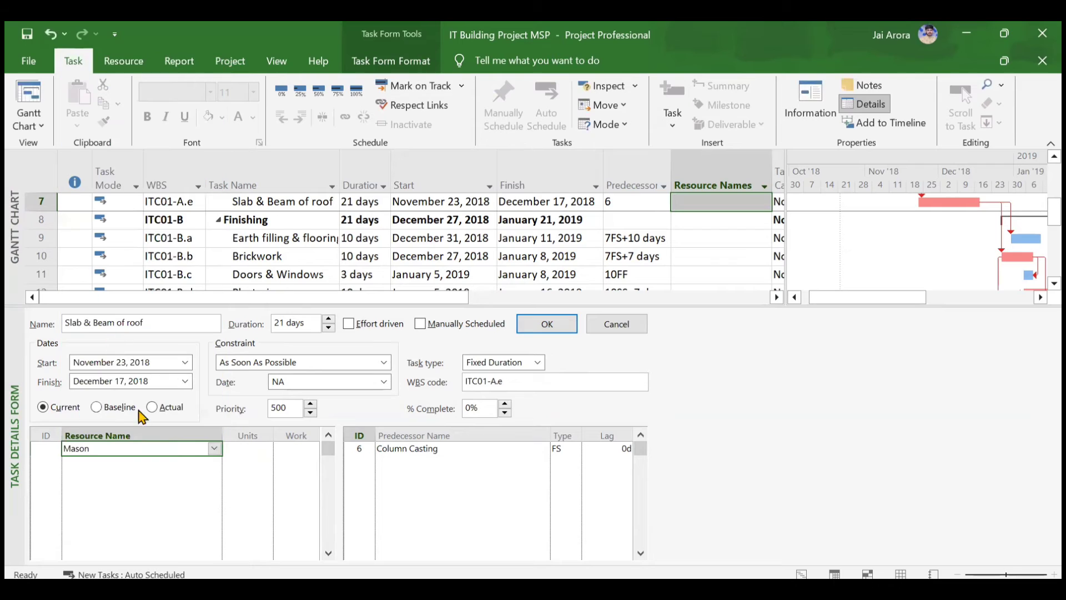
click(201, 466)
click(215, 463)
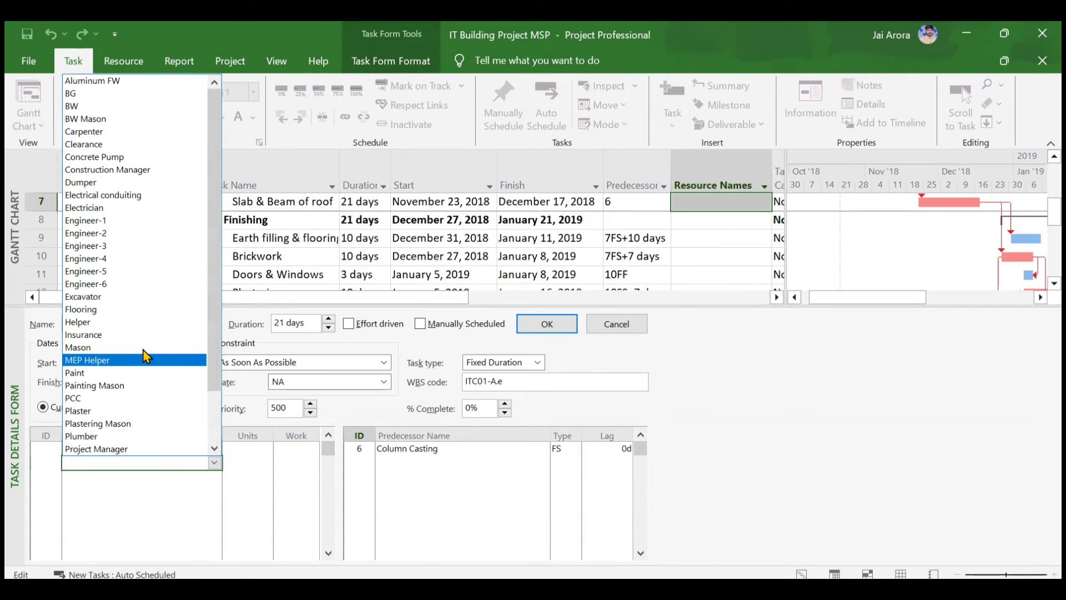
click(123, 322)
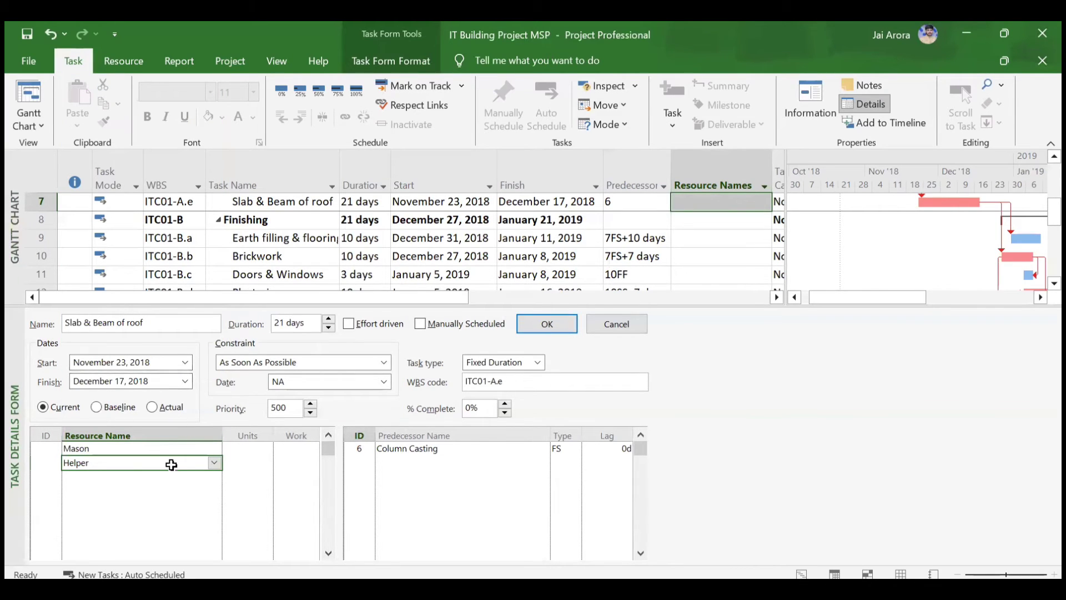
- Add Engineer-1 and Engineer-2 to the Slab & Beam of roof task's resources
click(212, 480)
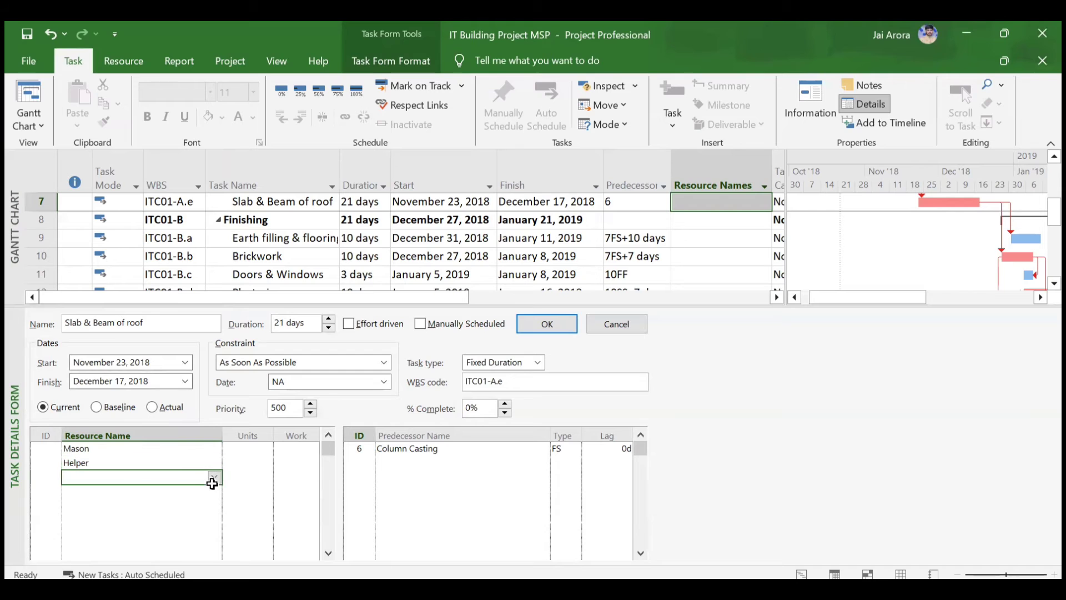
click(213, 480)
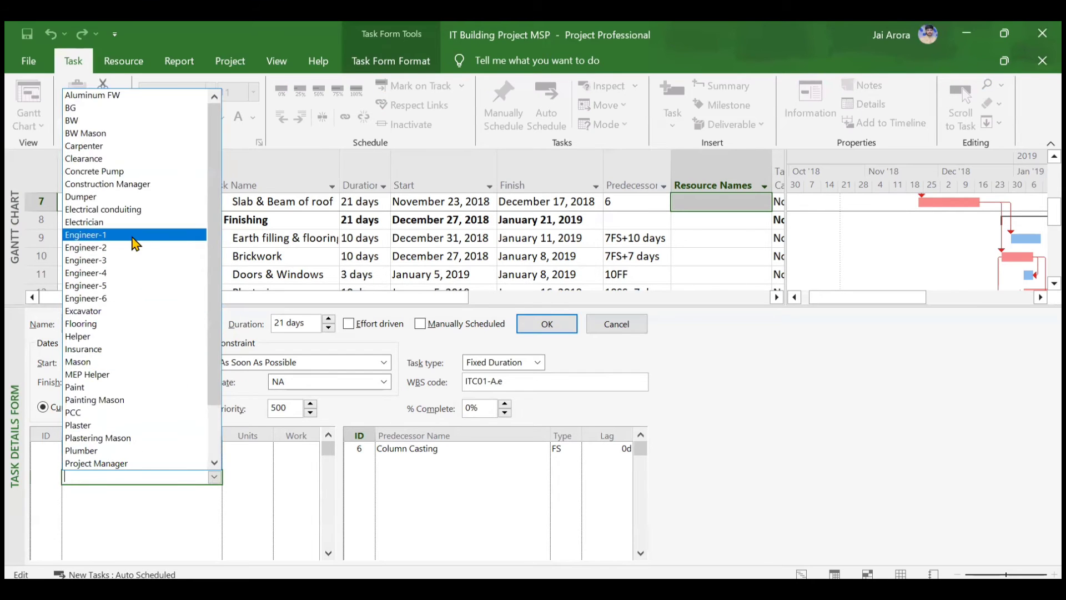
click(137, 245)
click(213, 492)
click(214, 490)
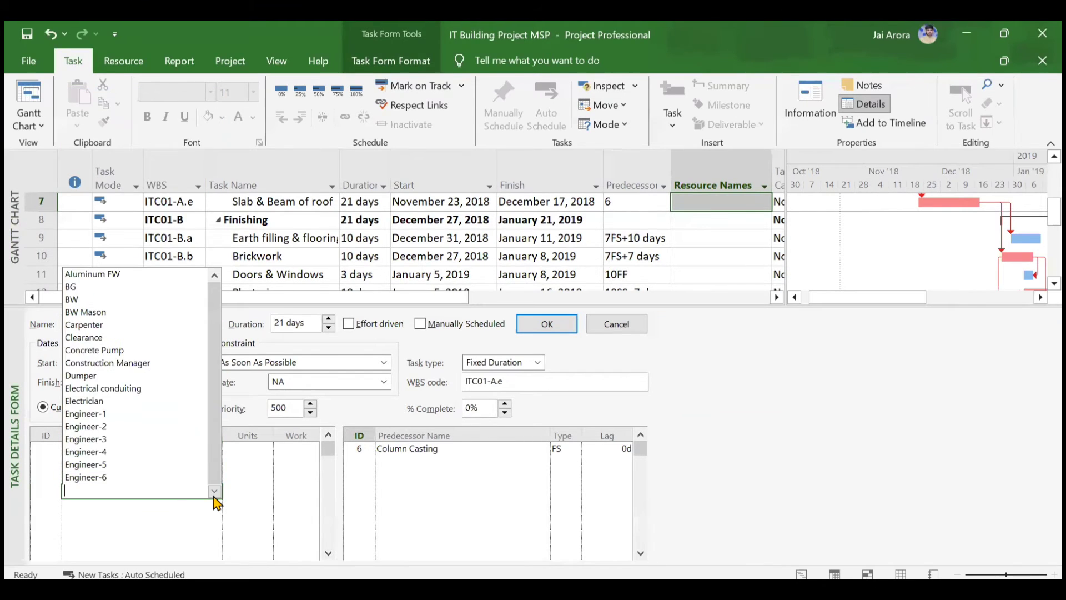
click(145, 271)
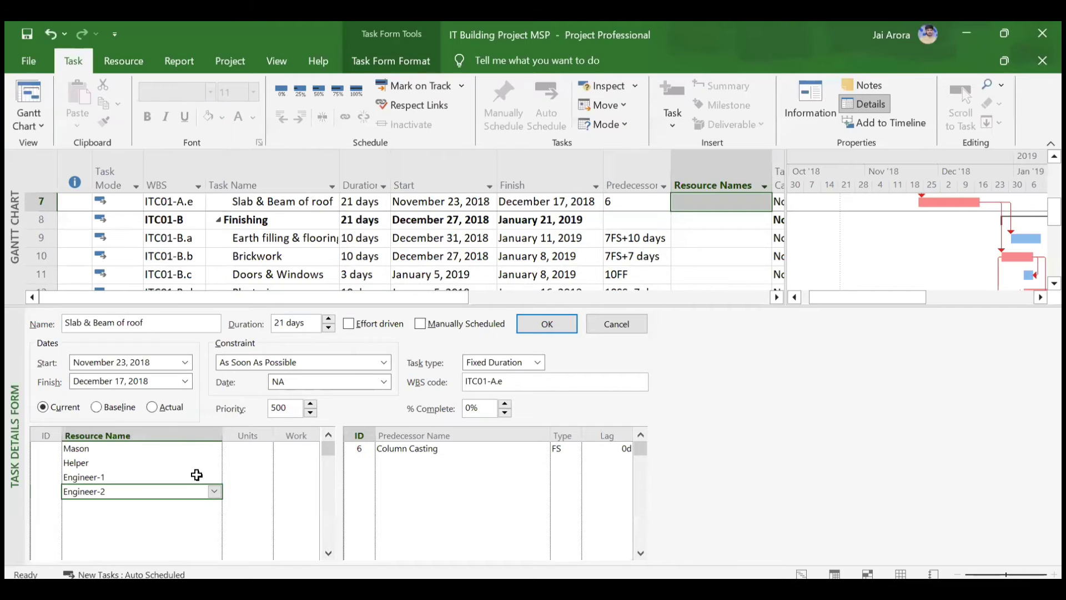
- Add Concrete Pump and Rebar to the Slab & Beam of roof task's resources and apply the list
click(213, 504)
click(214, 504)
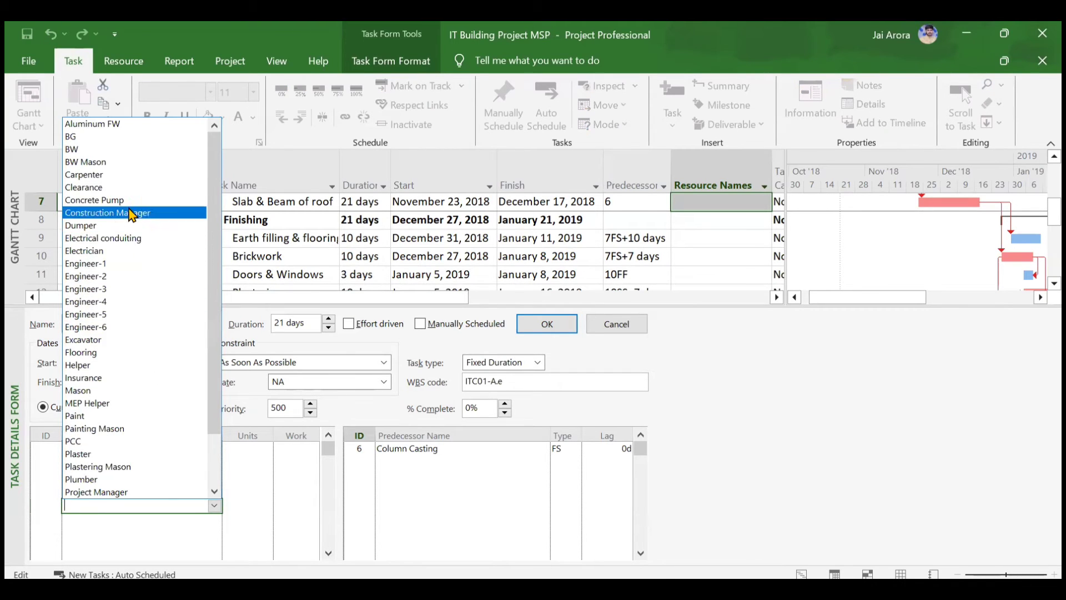
click(125, 201)
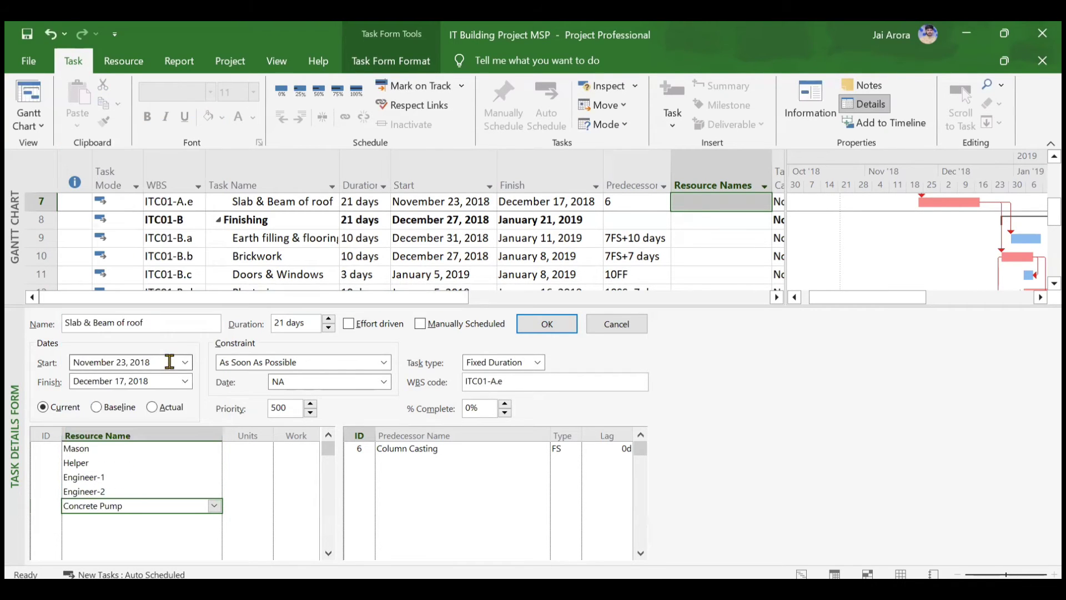
click(212, 527)
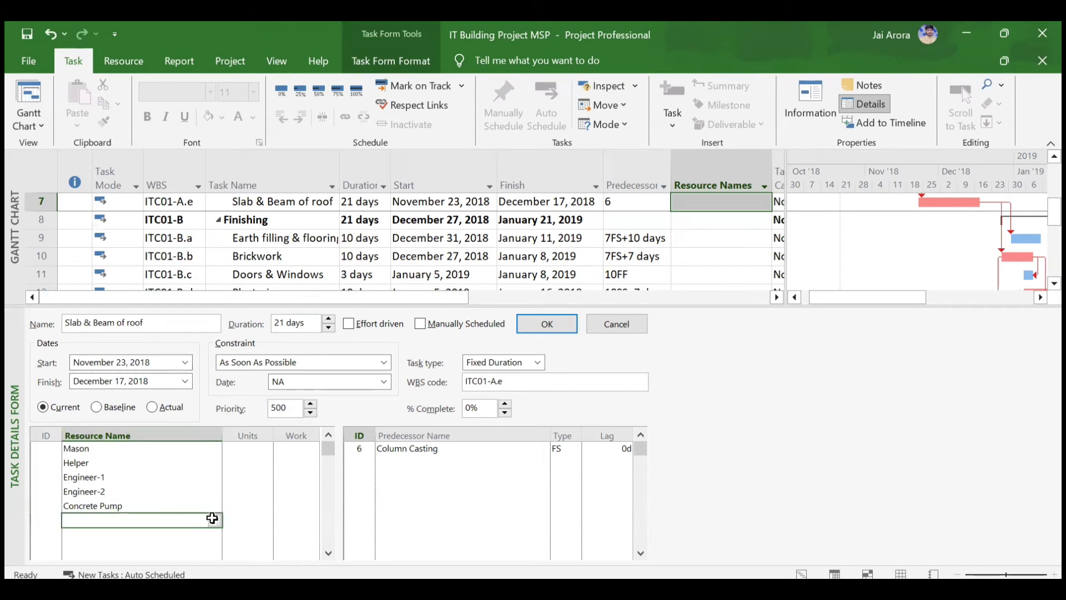
click(213, 518)
scroll(159, 404, down, 1)
scroll(161, 406, down, 1)
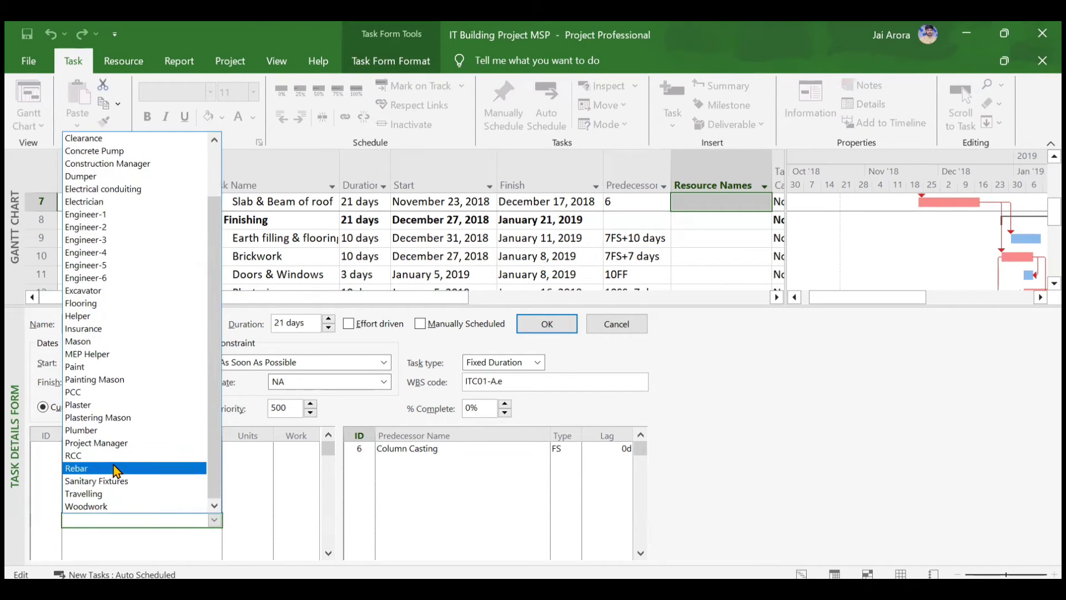
click(116, 469)
key(Return)
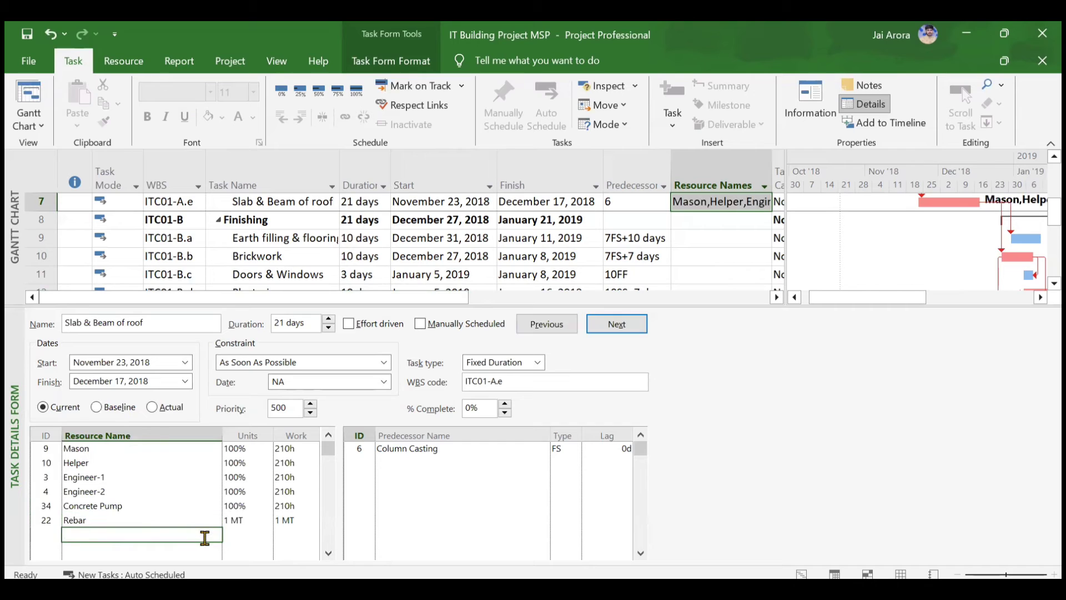
- Add the Aluminum FW material to the Slab & Beam of roof task and apply the extended list
click(215, 535)
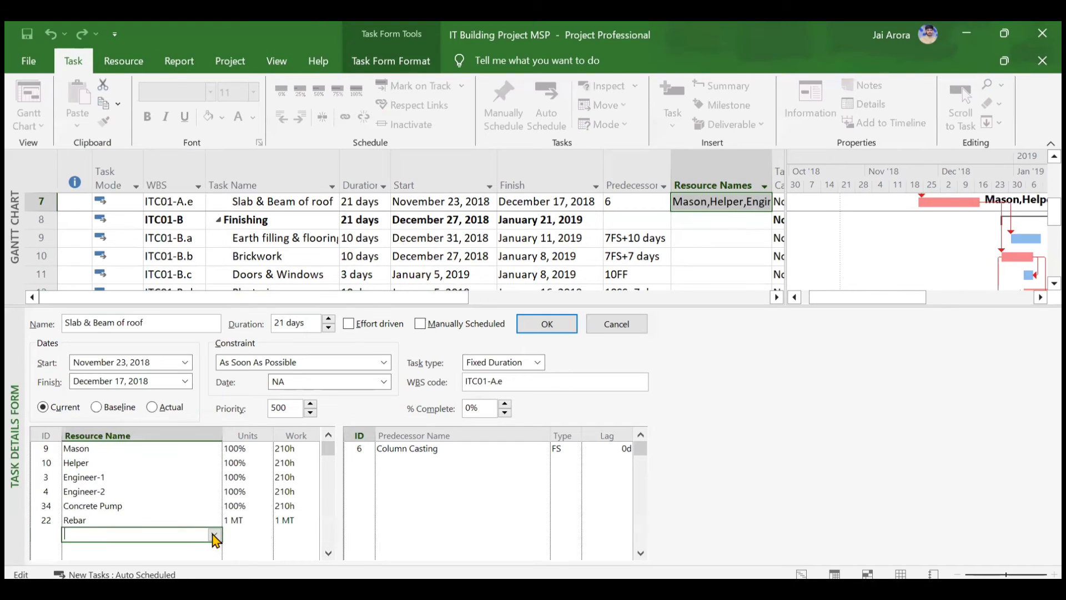
click(214, 534)
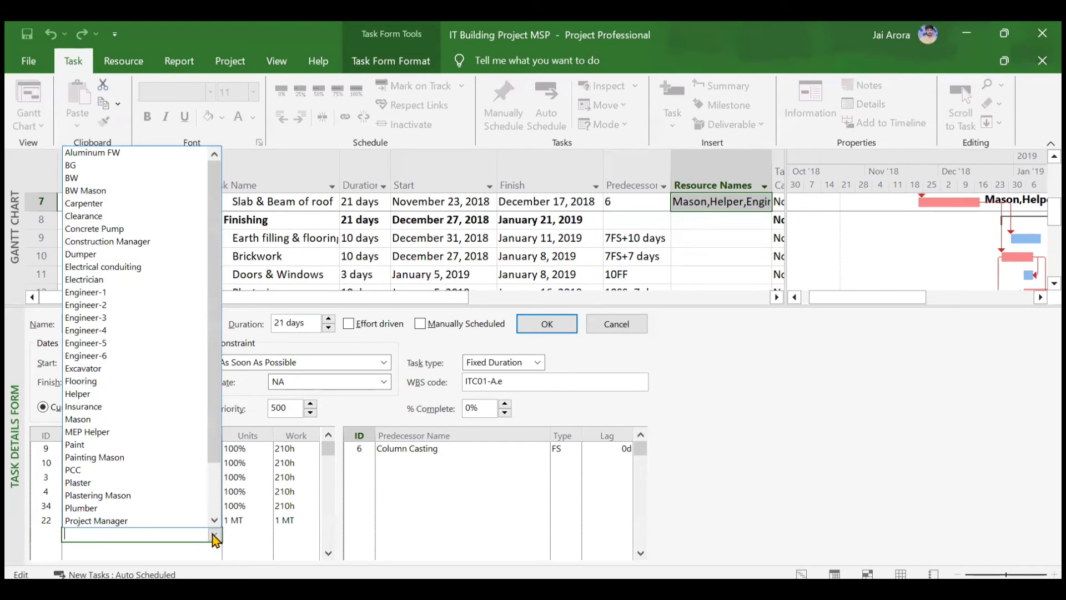
click(133, 154)
key(Return)
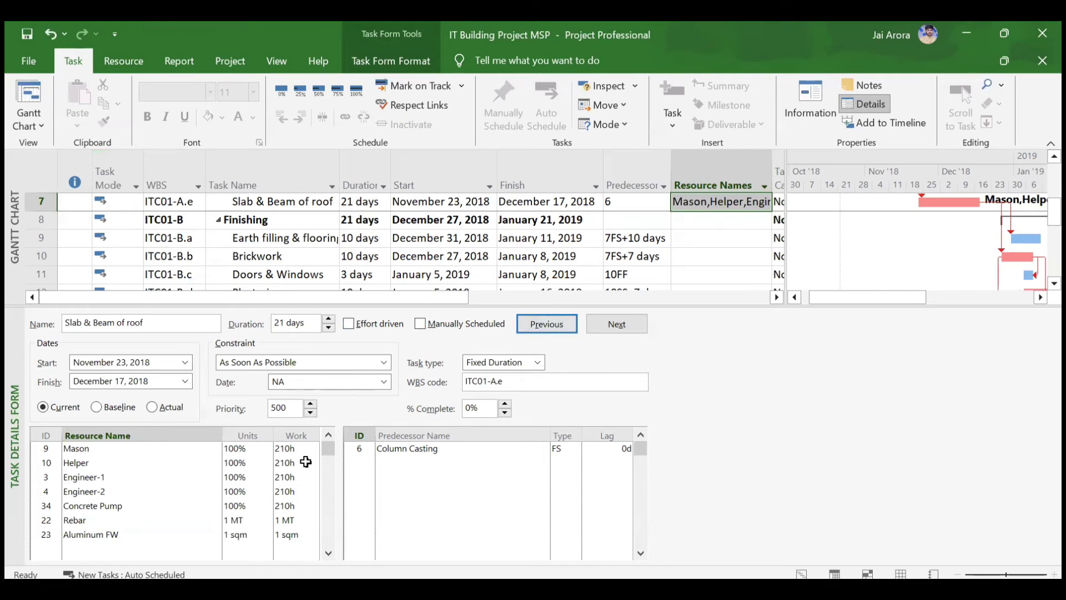
- Set the Mason units of the Slab & Beam of roof task to 200% and apply the change
click(260, 450)
click(265, 446)
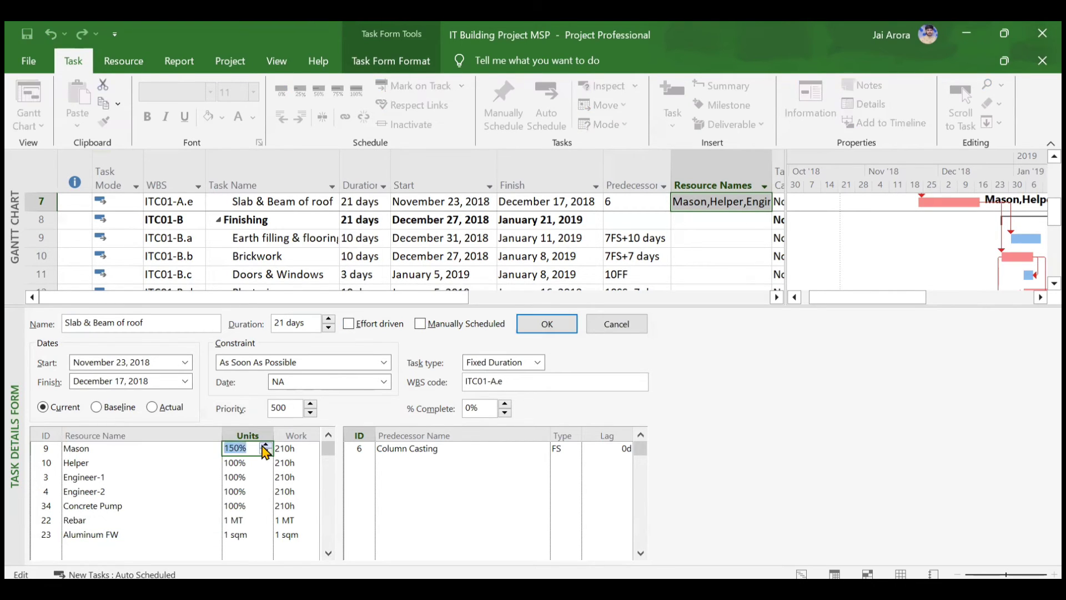
click(265, 447)
click(537, 328)
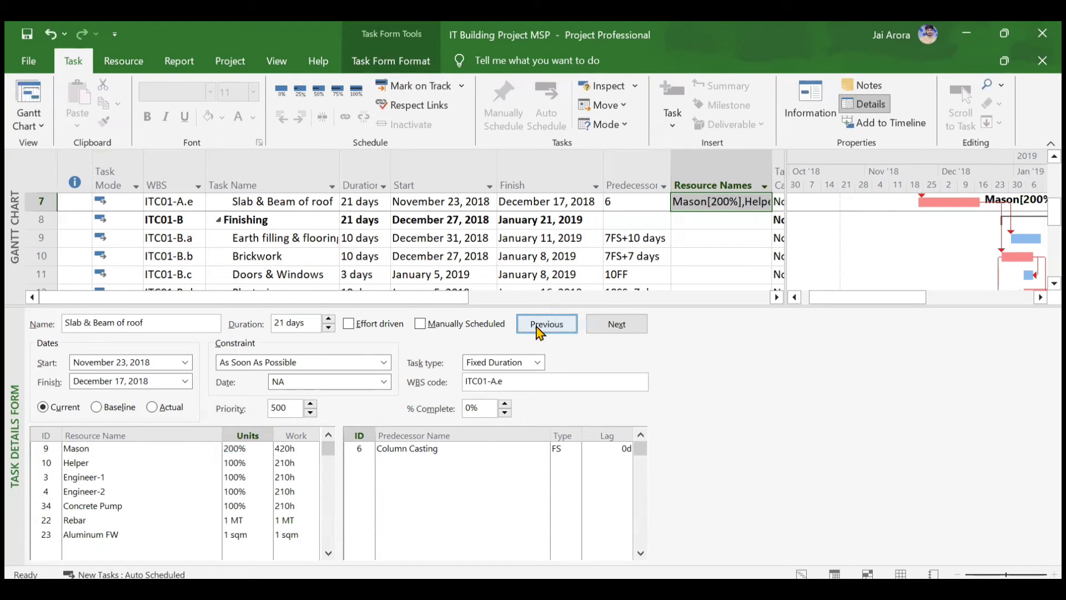
- Set the Slab & Beam of roof task's Rebar quantity to 50 MT and its Aluminum FW quantity to 100 sqm
click(253, 518)
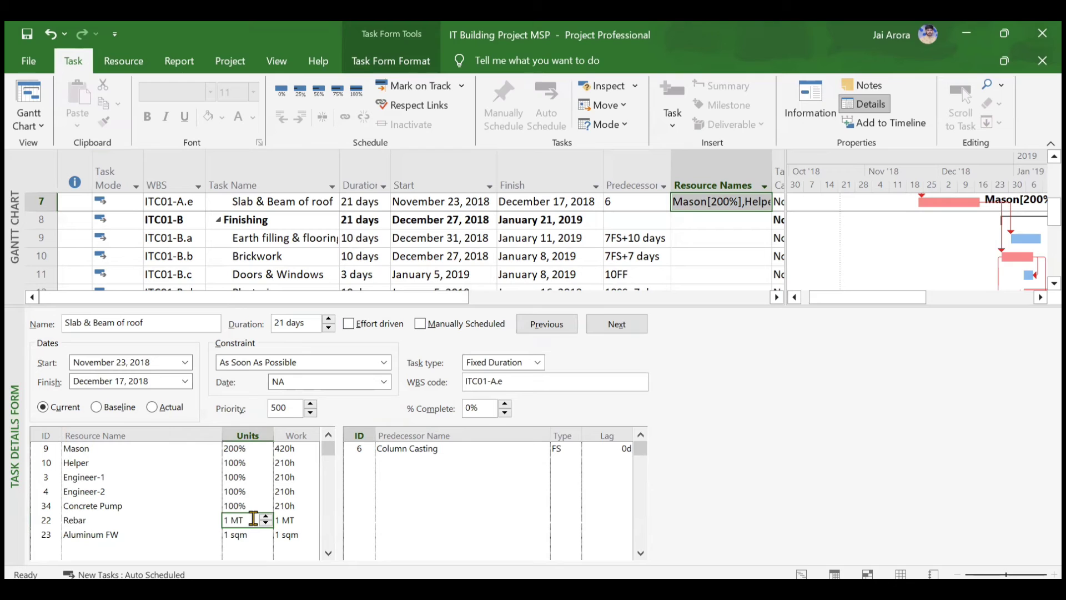
text(50)
key(Return)
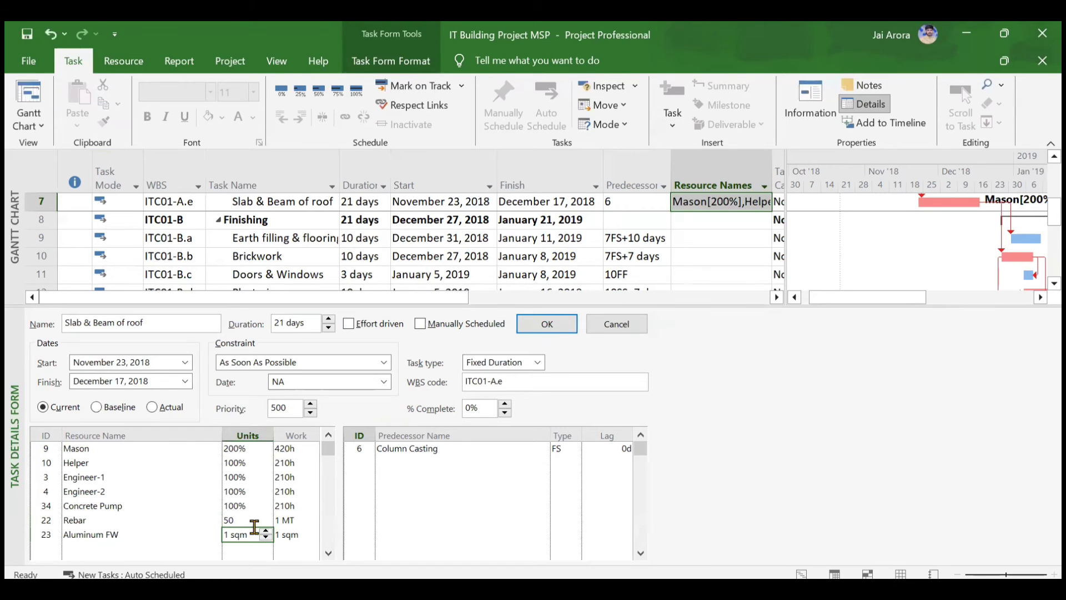
text(100)
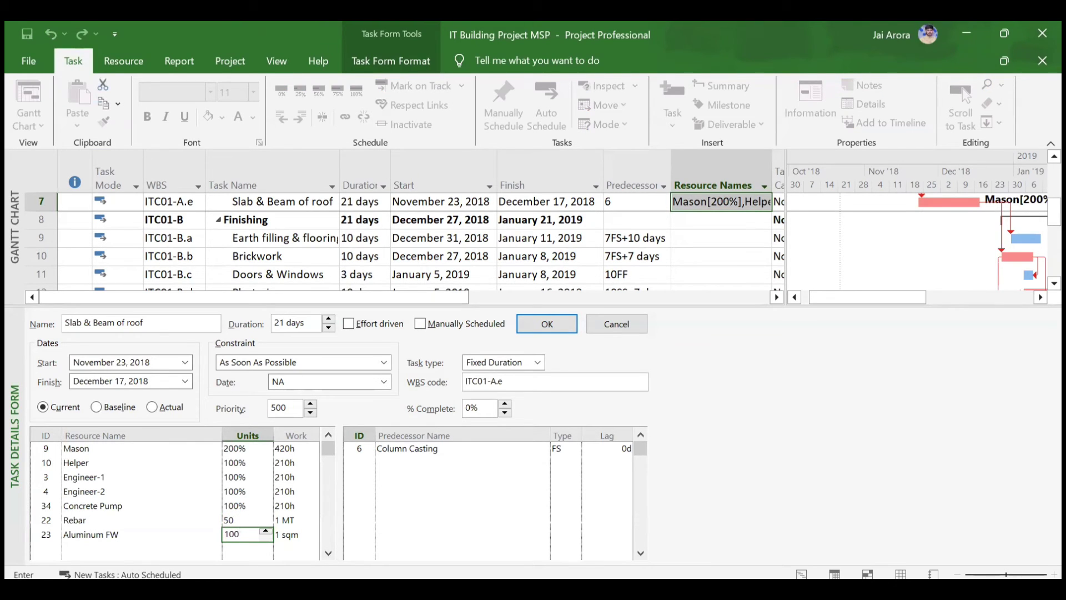
key(Return)
click(564, 324)
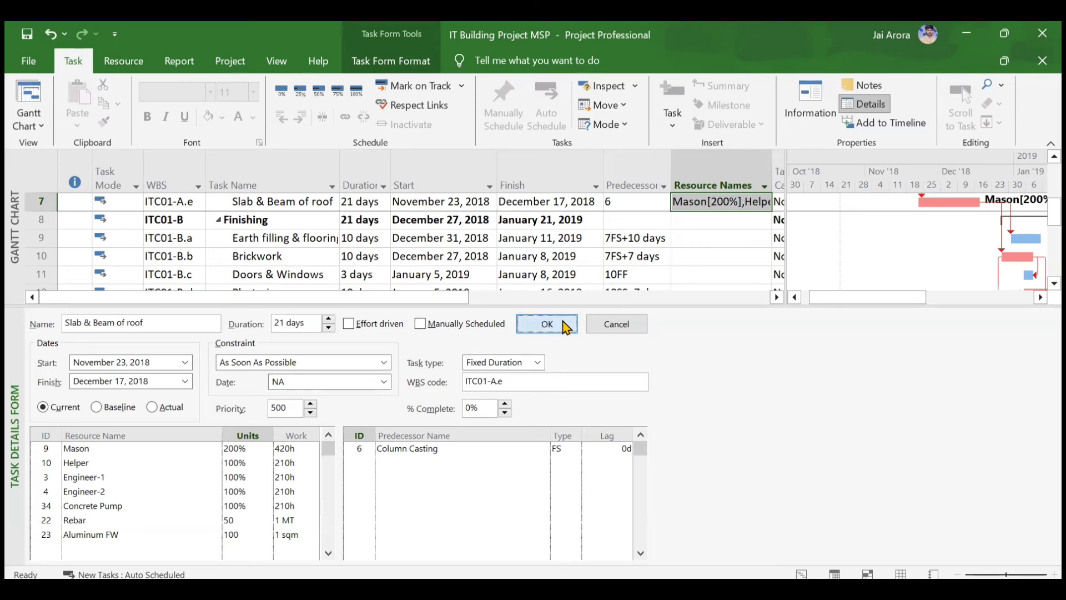
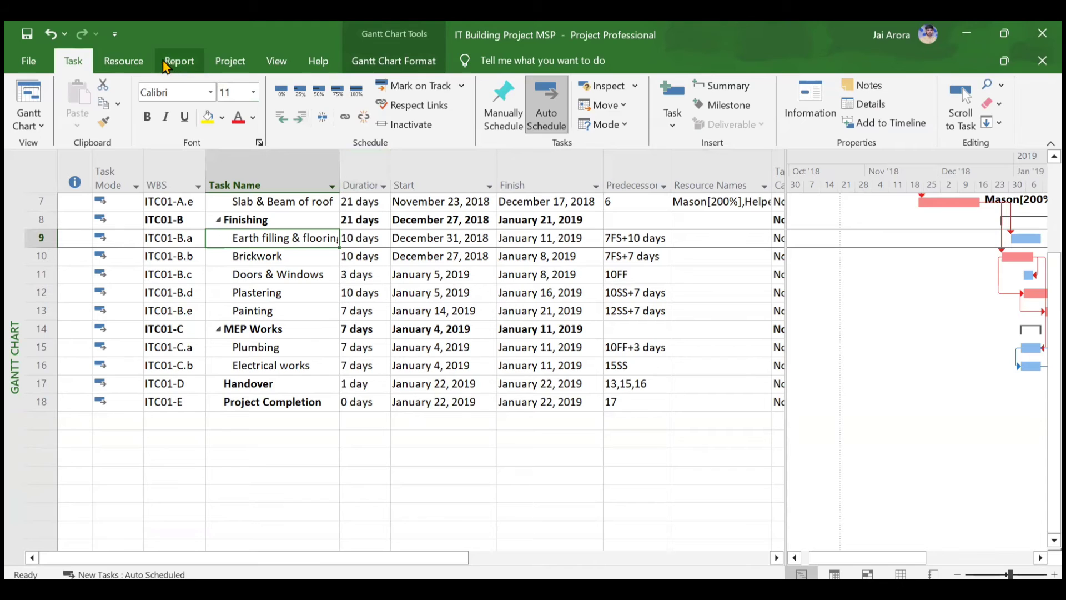
- Assign Helper at 200% units to the Earth filling & flooring task using Assign Resources
click(136, 61)
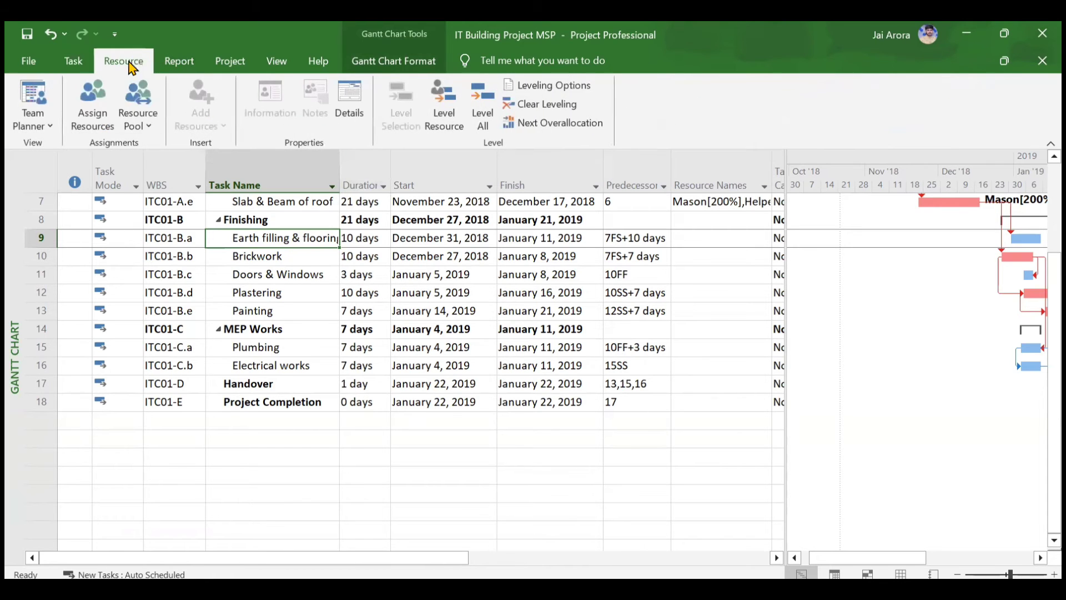
click(113, 107)
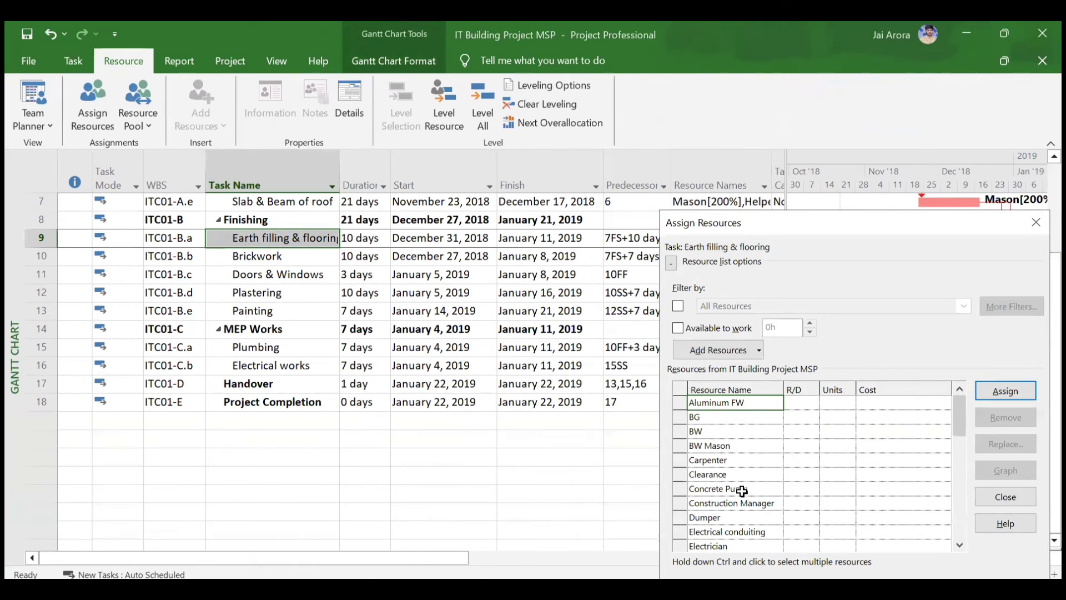
click(959, 544)
scroll(960, 544, down, 3)
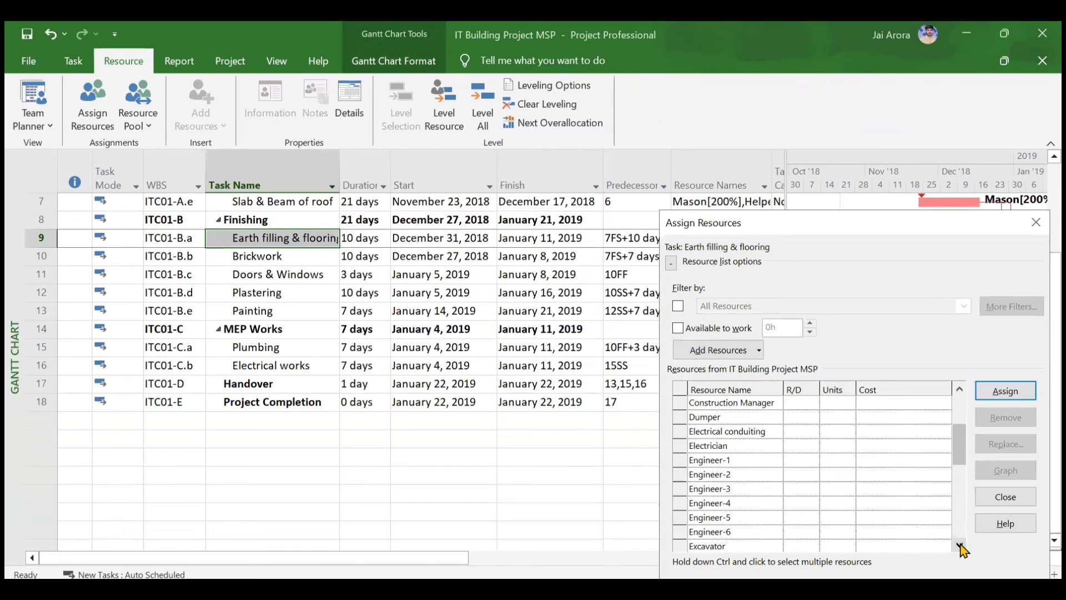
scroll(959, 545, down, 1)
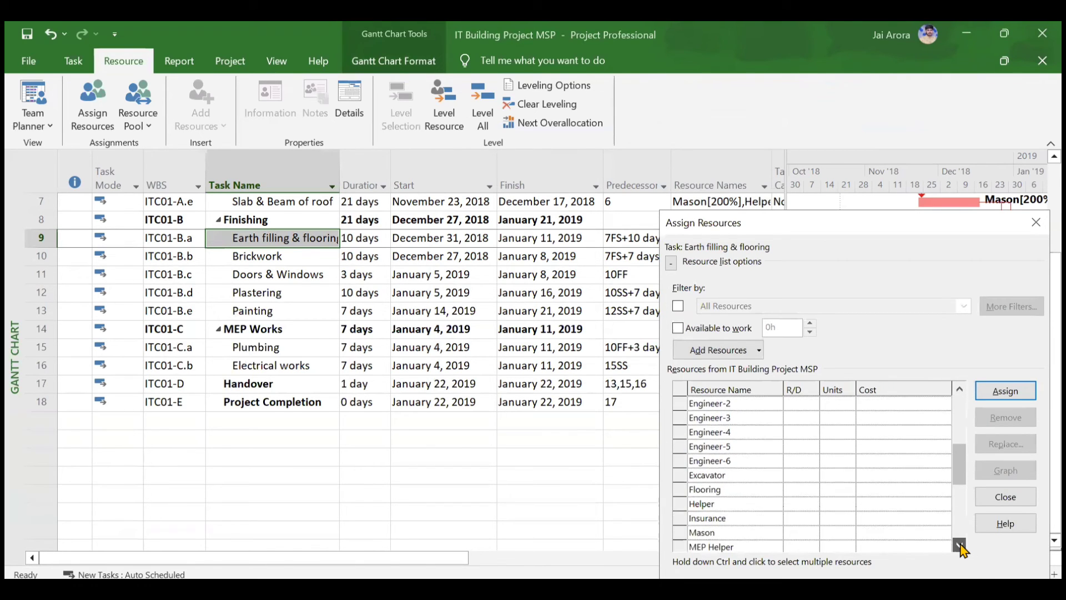
click(763, 504)
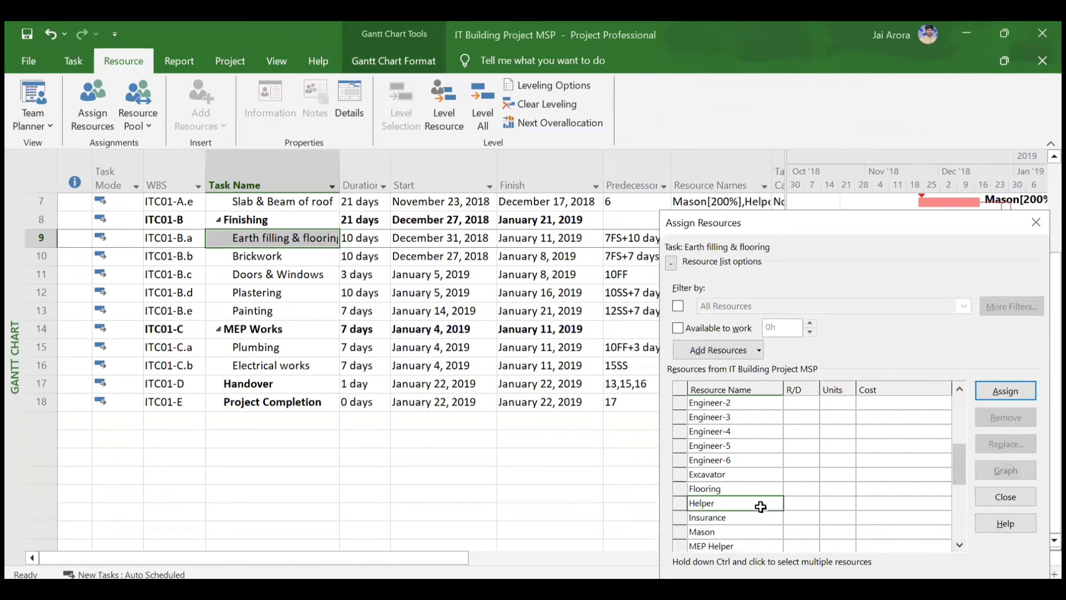
click(844, 504)
click(847, 505)
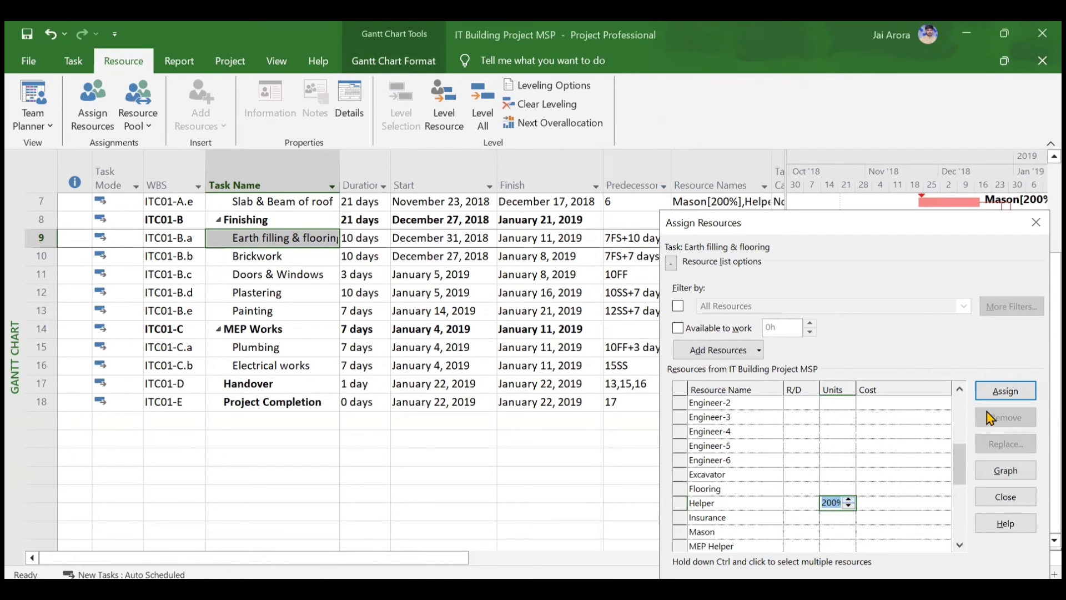
click(1009, 396)
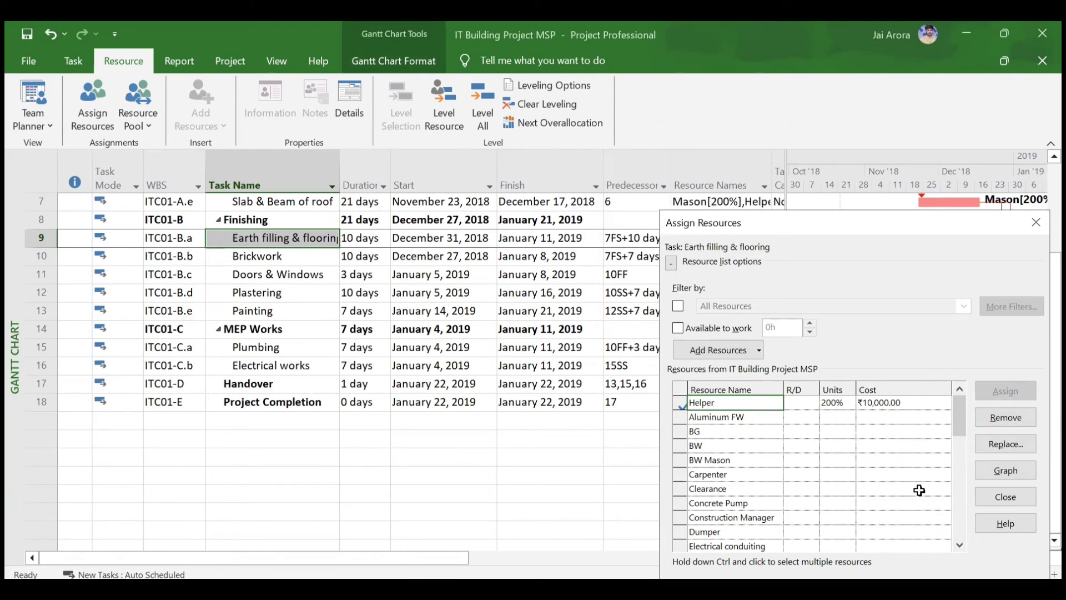
- Assign Dumper and Engineer-1 to the Earth filling & flooring task
click(745, 537)
click(1013, 392)
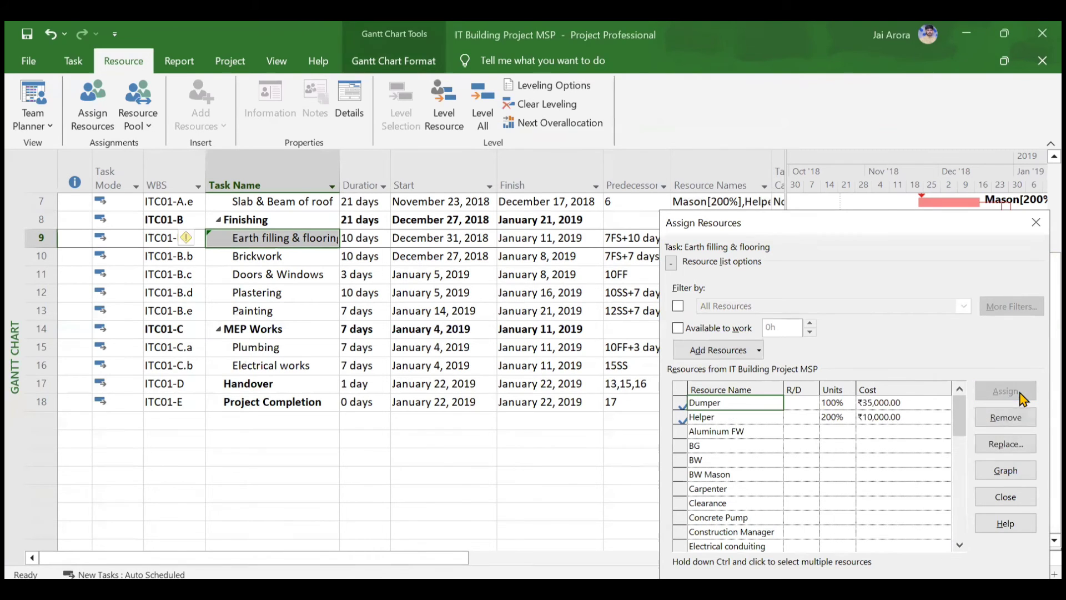
click(959, 544)
click(959, 544)
click(959, 544)
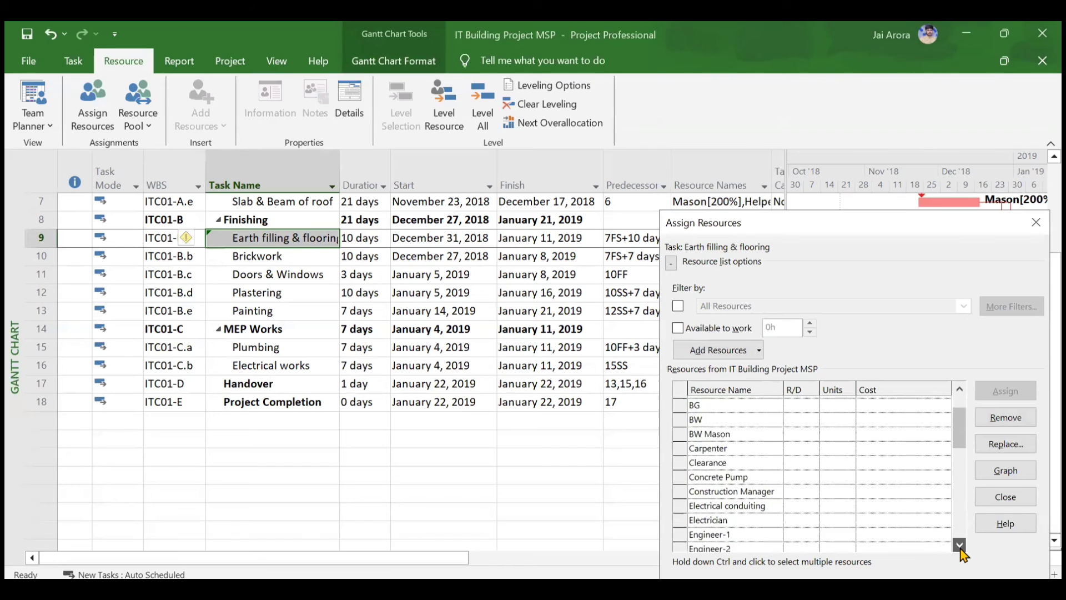
click(960, 544)
click(725, 517)
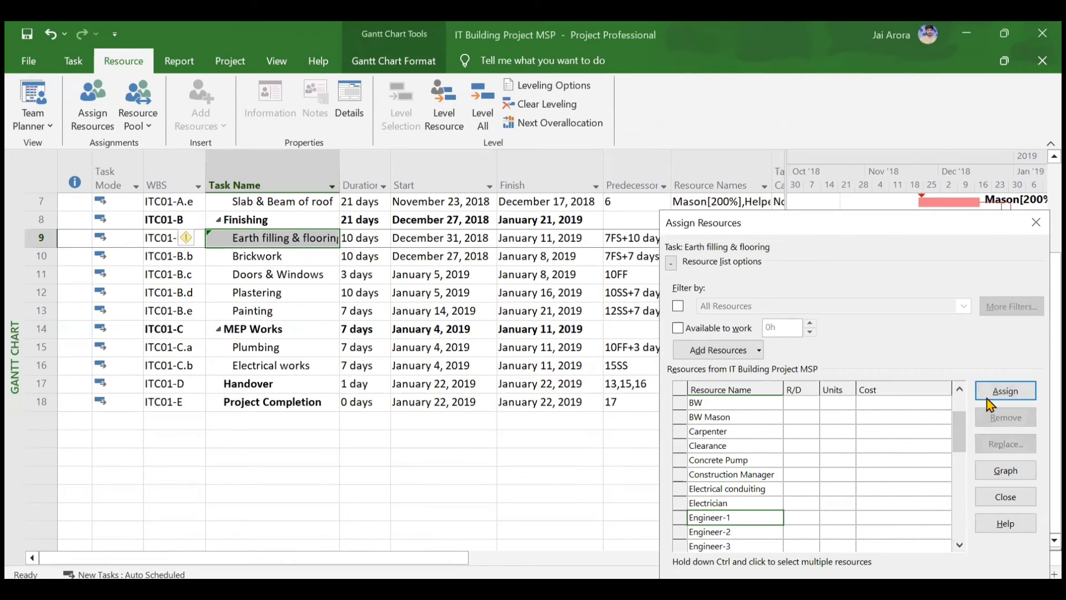
click(990, 403)
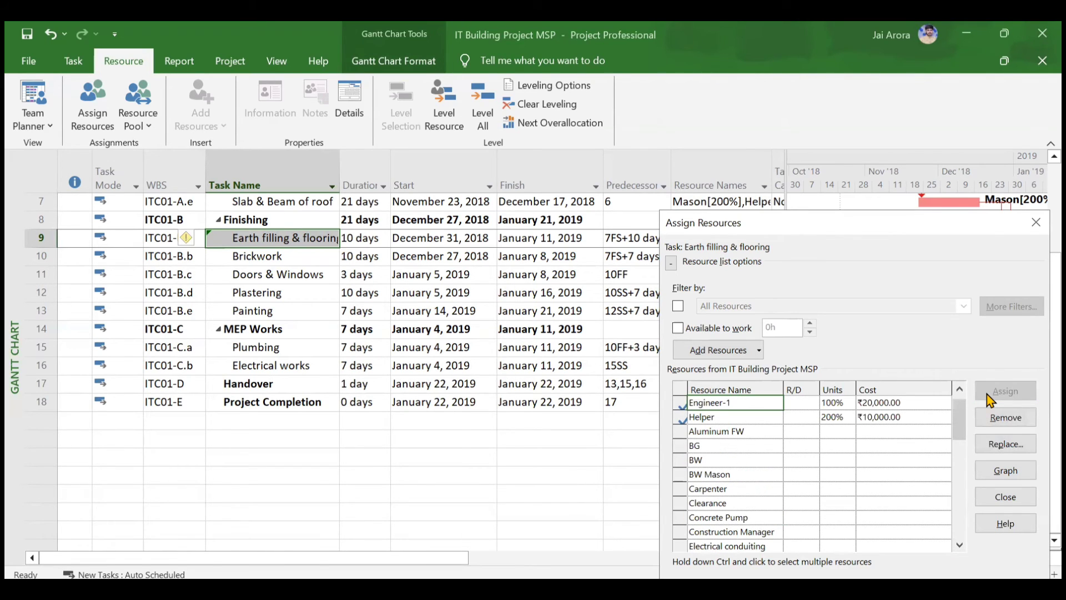
- Assign the Flooring material to the Earth filling & flooring task with a quantity of 100 sqm
click(959, 544)
click(959, 544)
drag(959, 544, 960, 545)
click(771, 503)
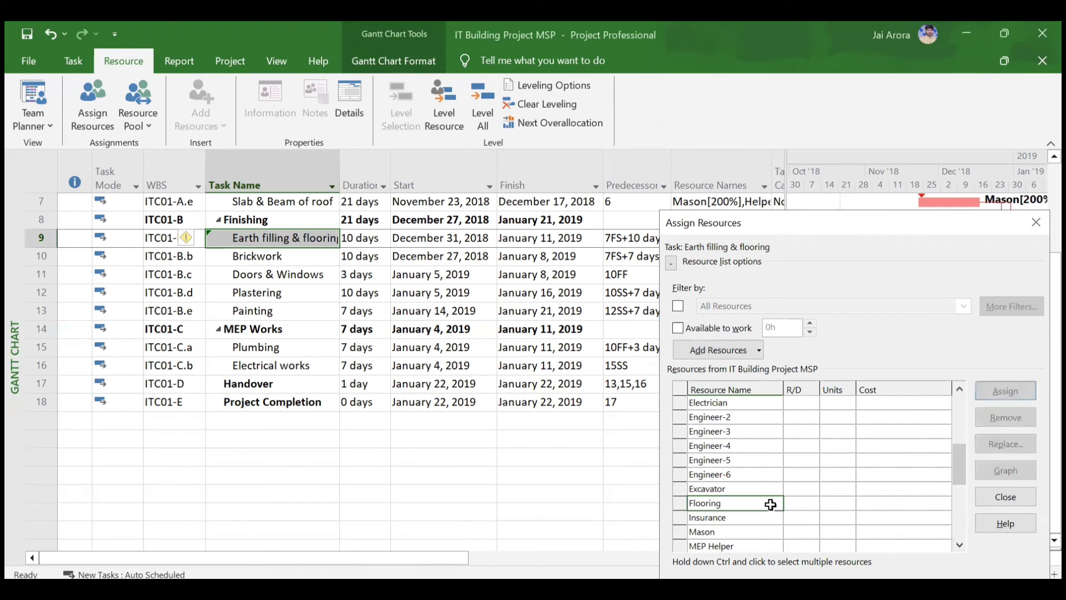
click(1016, 391)
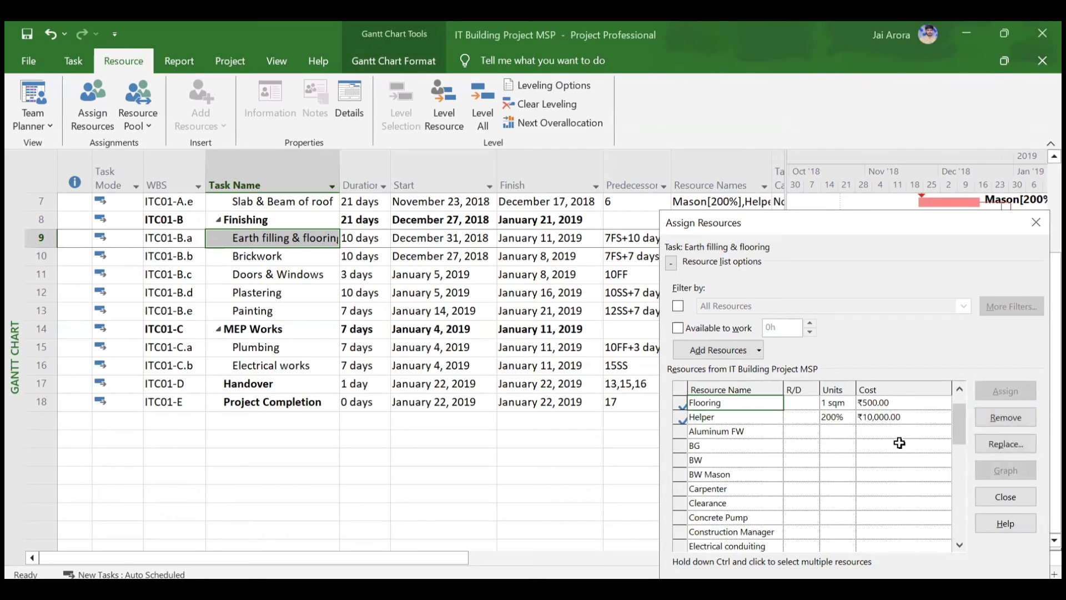
click(842, 403)
key(BackSpace)
key(BackSpace)
key(BackSpace)
key(BackSpace)
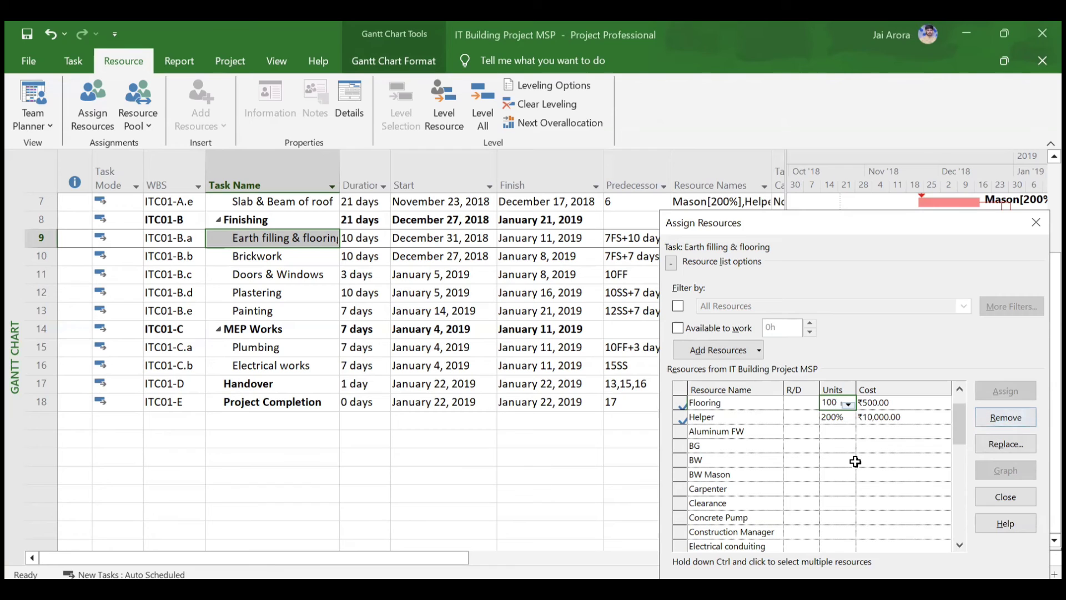
key(Return)
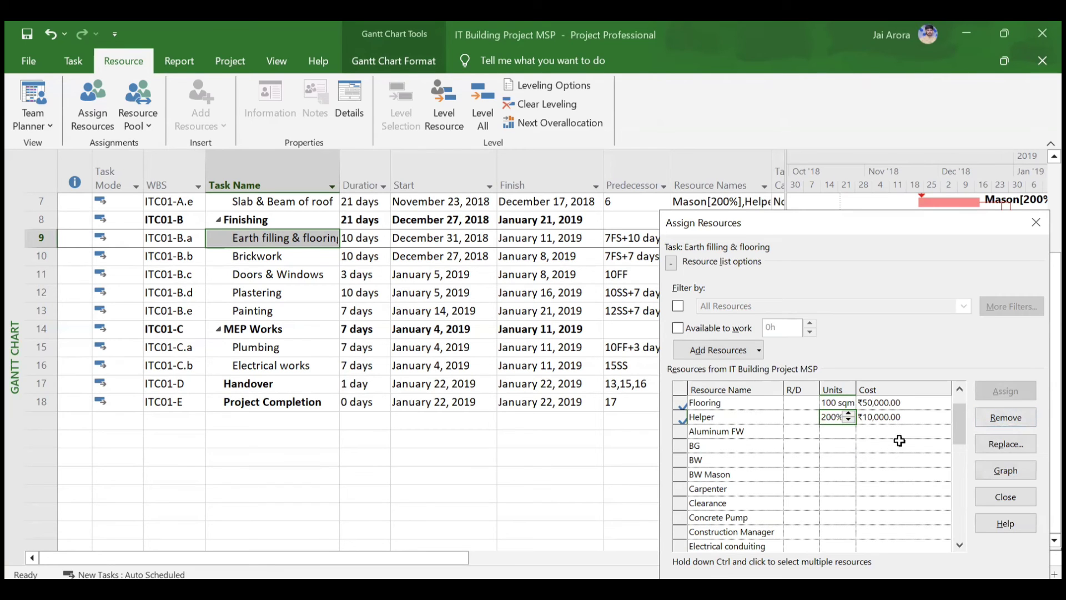
- Filter the assignable resources by Resources - Material and look through the filtered list
click(958, 388)
click(959, 388)
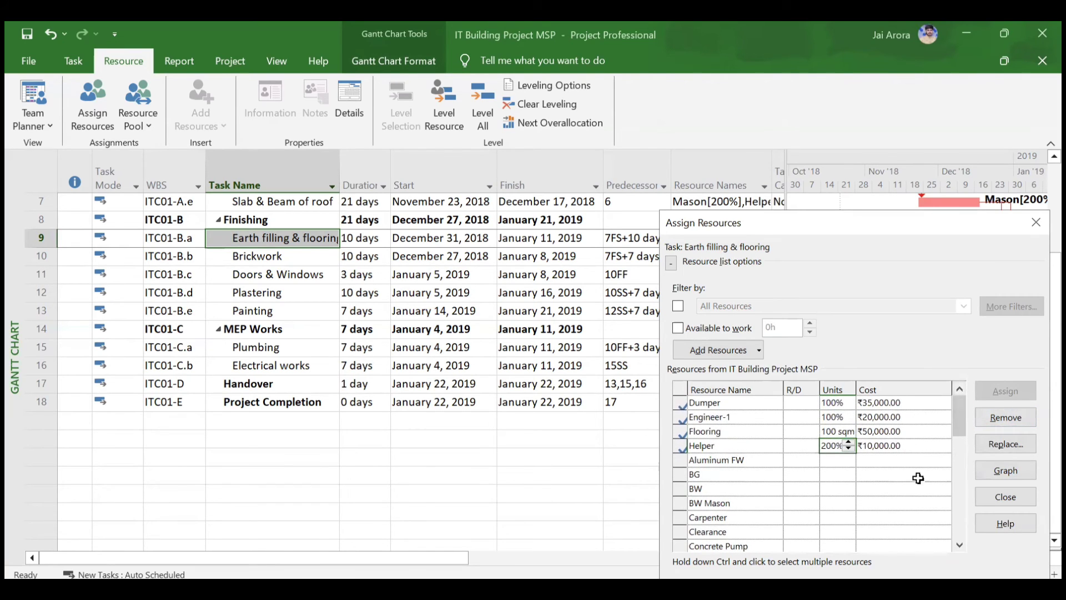
click(959, 388)
click(678, 306)
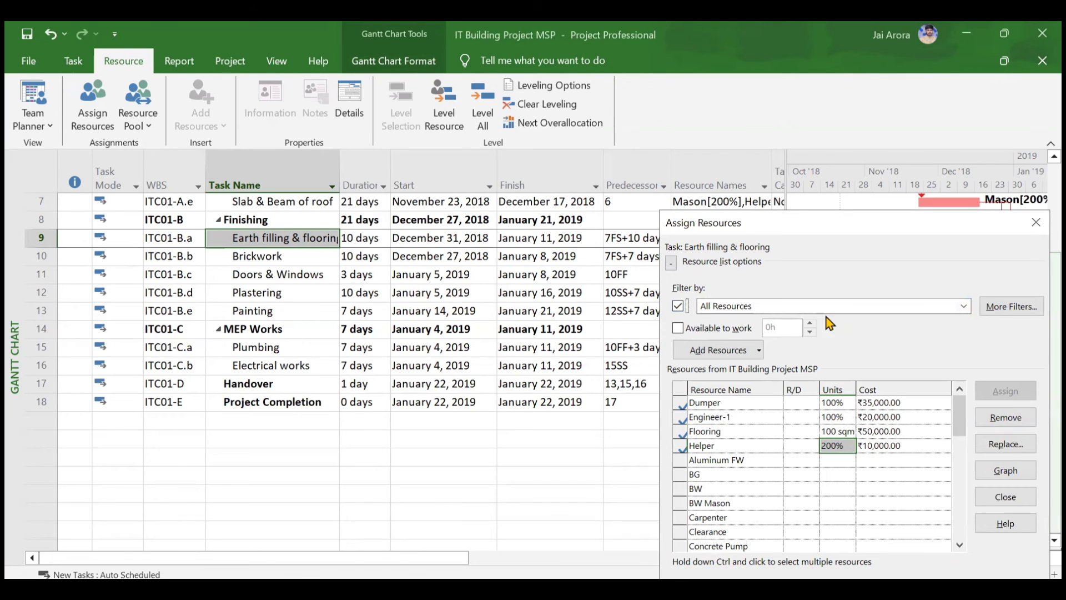
click(964, 305)
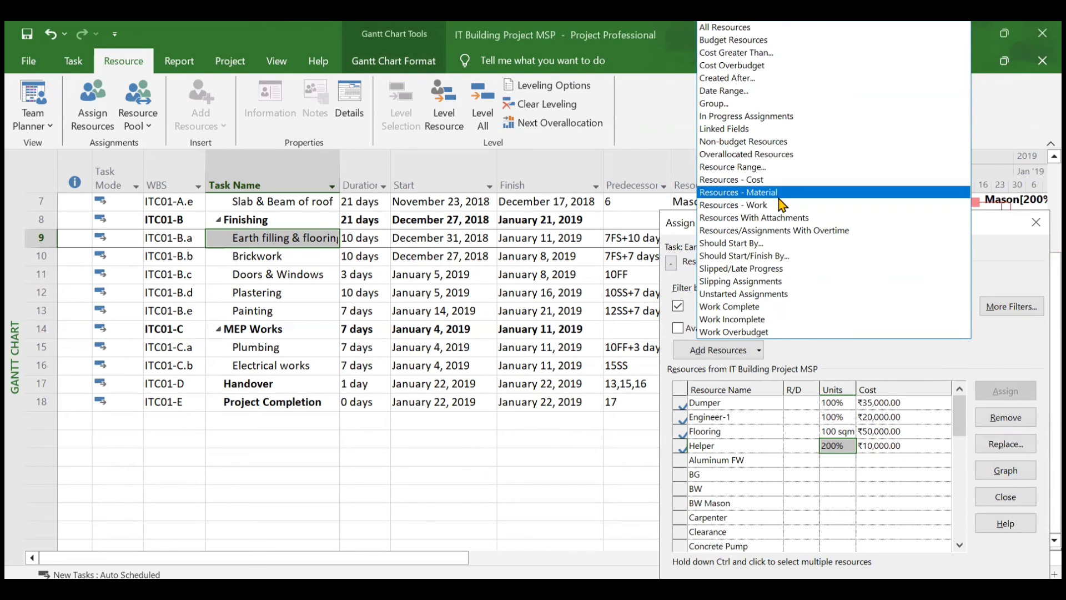
key(Up)
click(780, 198)
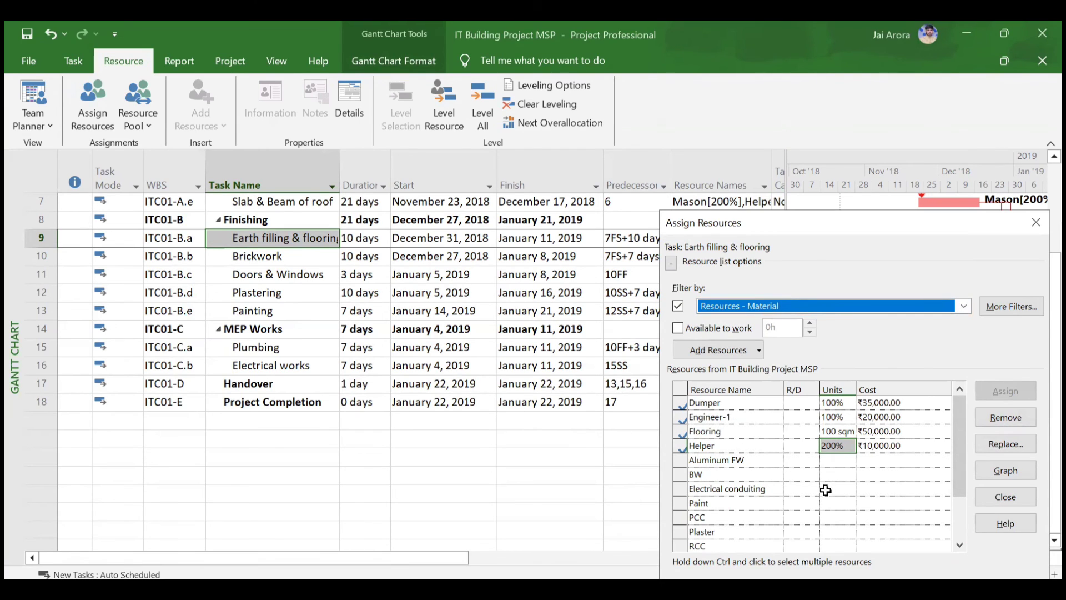
click(958, 544)
click(958, 544)
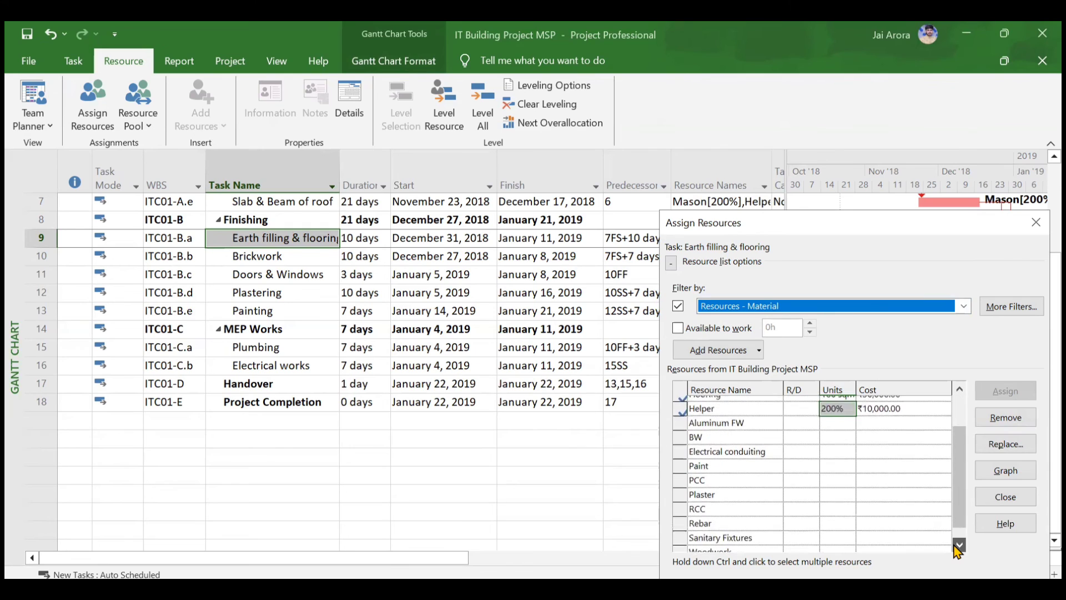
- Look through the material resources and change the resource list filter to Resources - Work
click(958, 391)
click(959, 390)
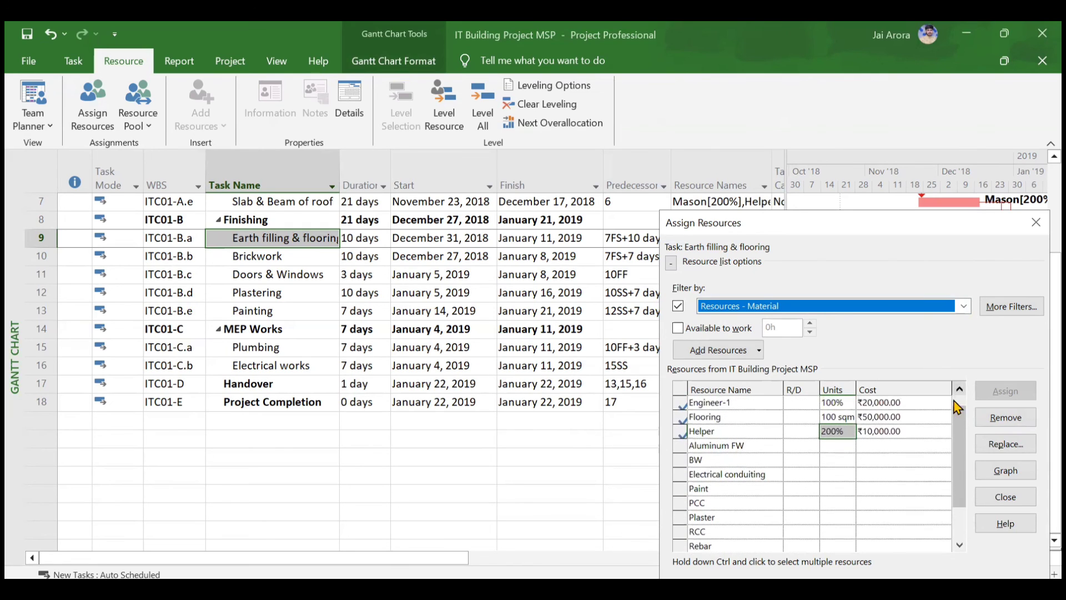
click(959, 544)
click(958, 544)
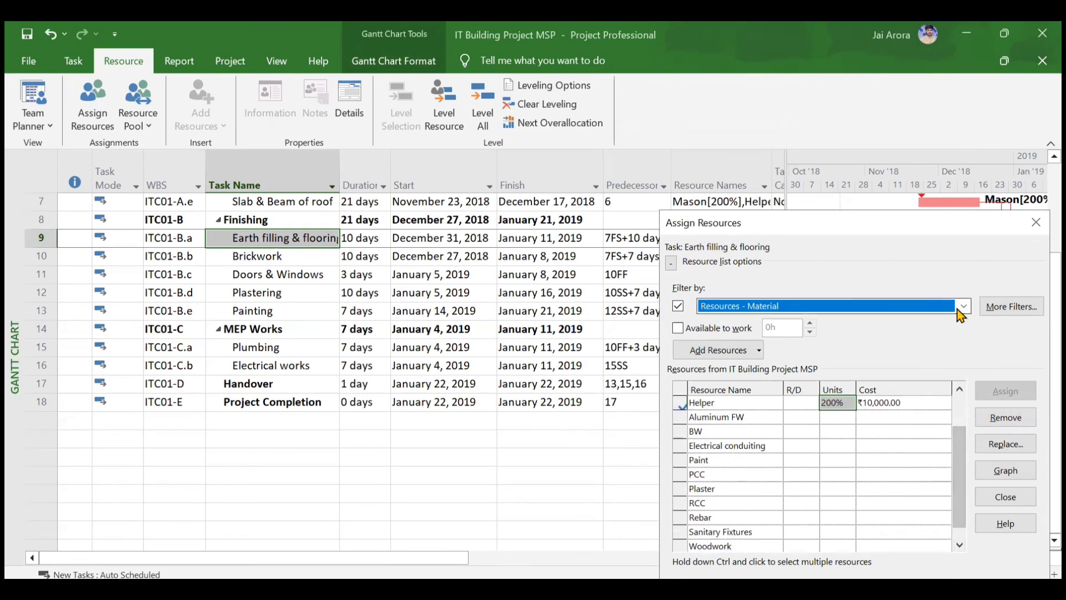
click(963, 306)
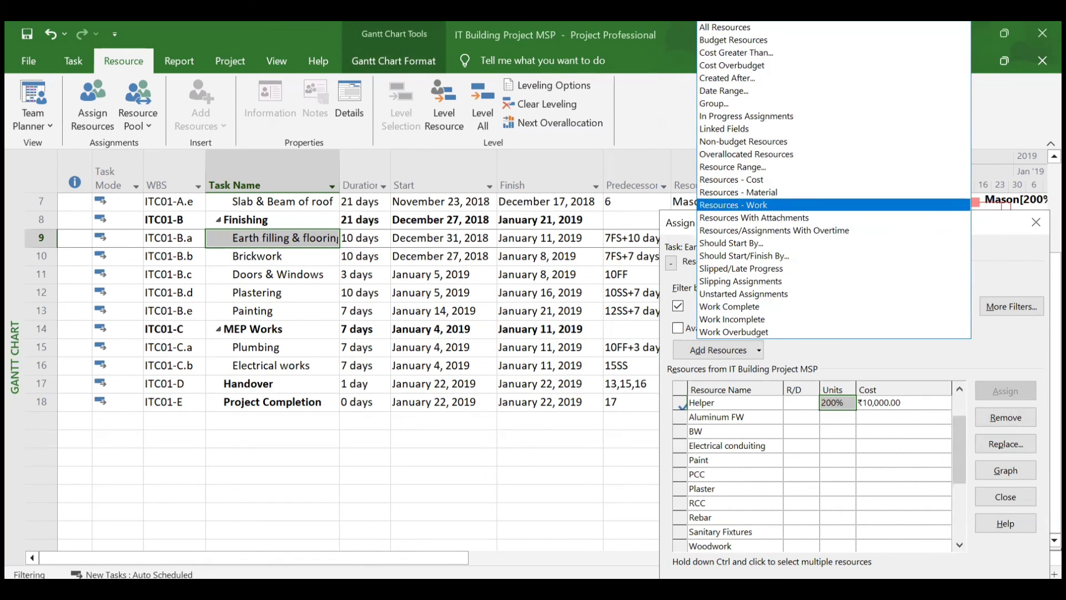
click(777, 204)
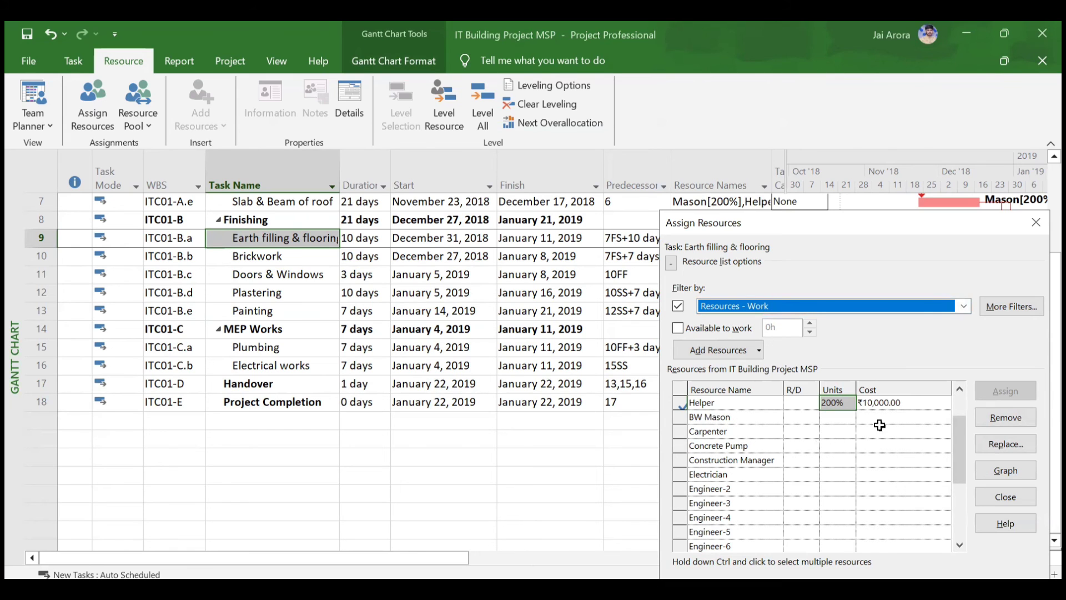
- View the additional resource filters without applying any, and close Assign Resources
click(1009, 308)
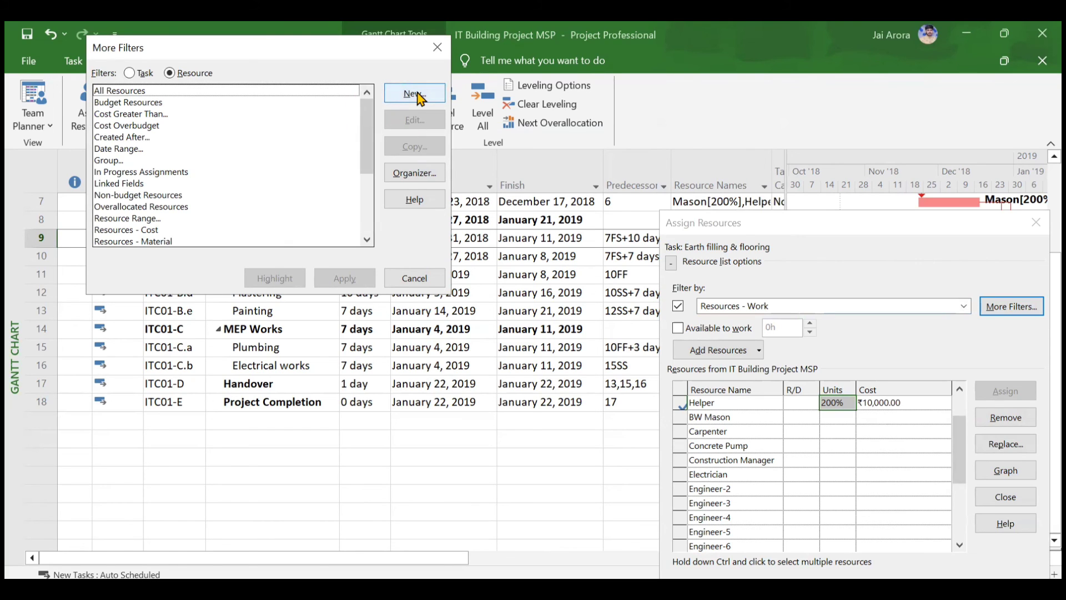
click(428, 49)
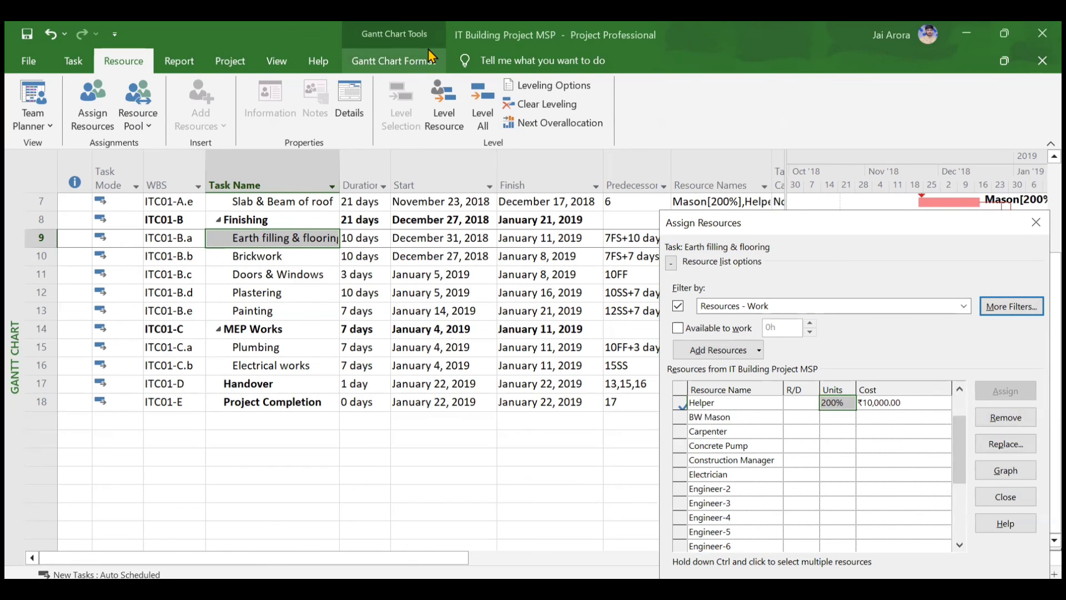
click(1035, 223)
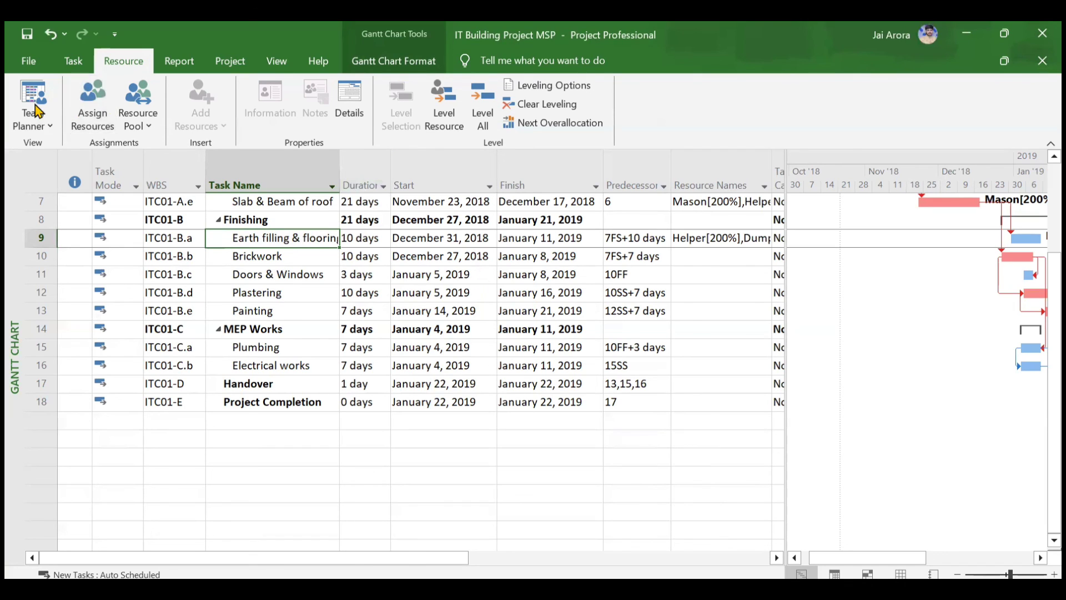
- Examine the resource names shown beside the Gantt bars across the whole project timeline
click(73, 62)
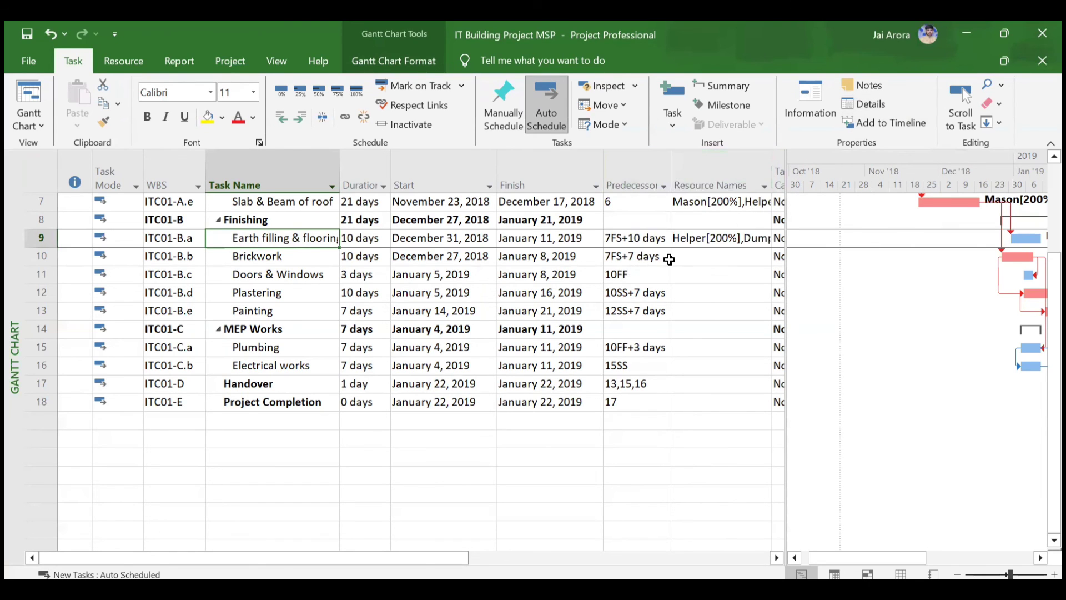
scroll(669, 260, up, 2)
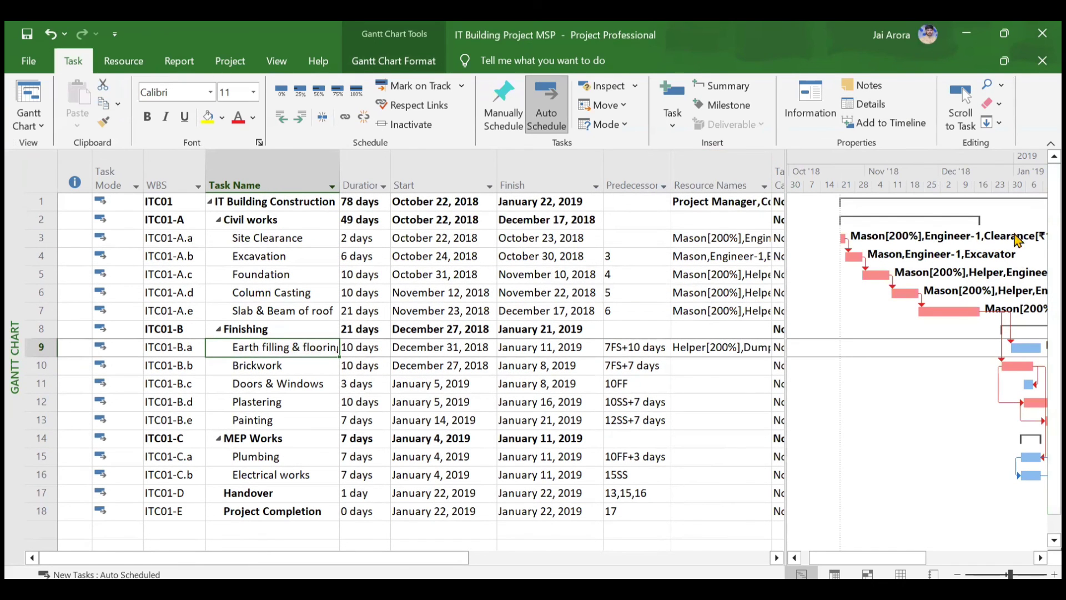
scroll(916, 294, right, 2)
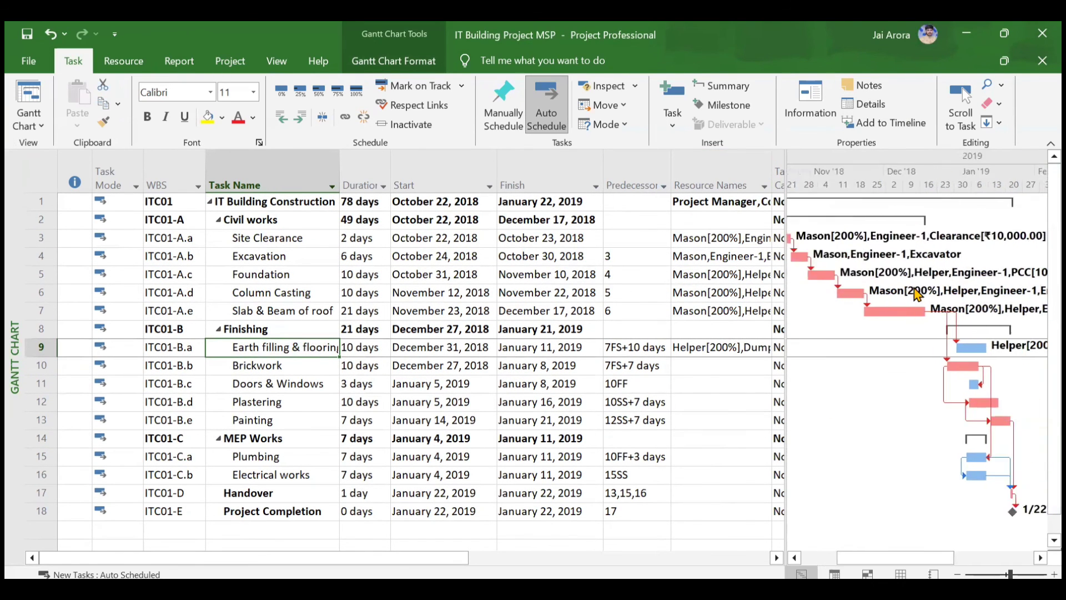
scroll(916, 294, left, 2)
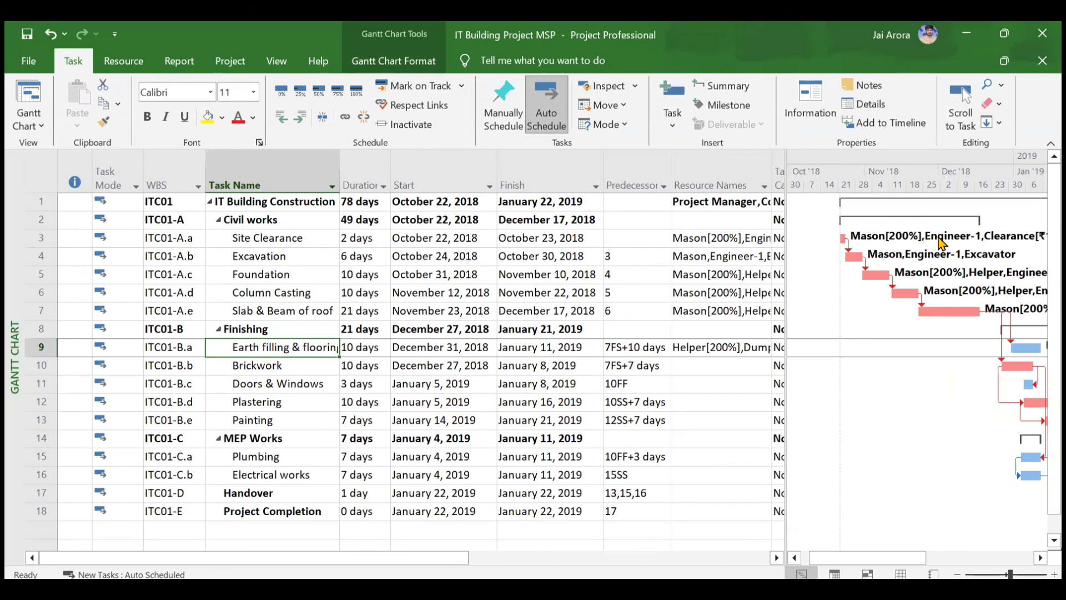
- Bring up the Gantt chart formatting options for the text beside the task bars
key(shift+F10)
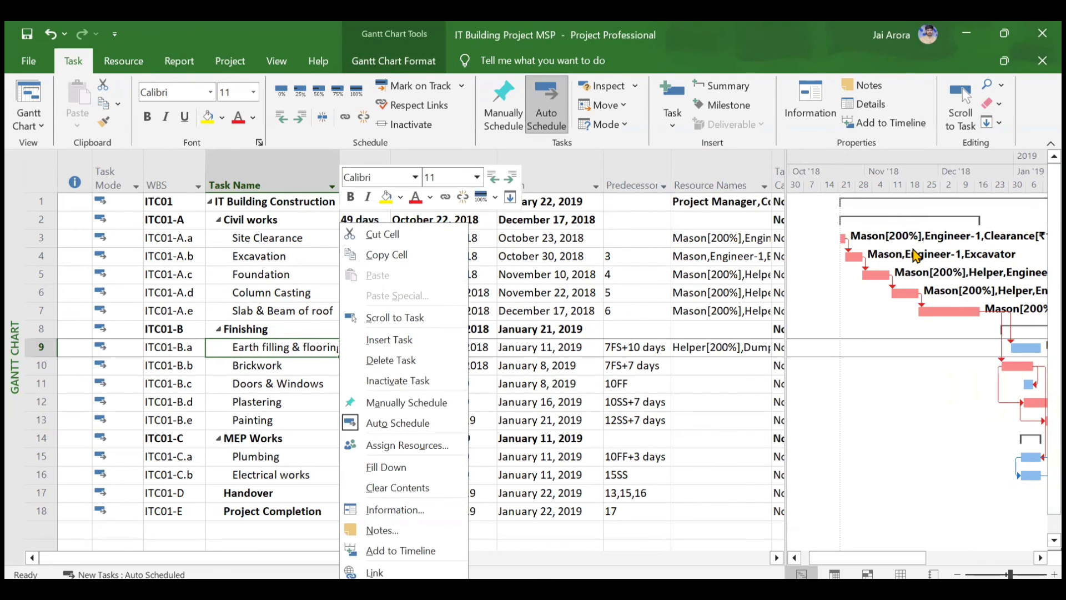
key(Escape)
key(shift+F10)
click(433, 65)
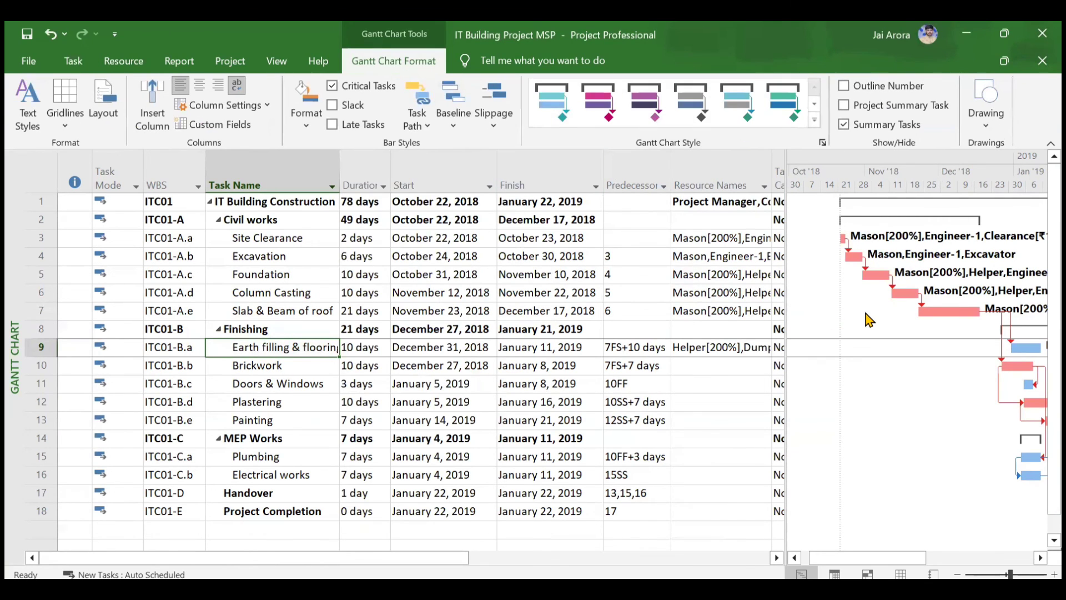